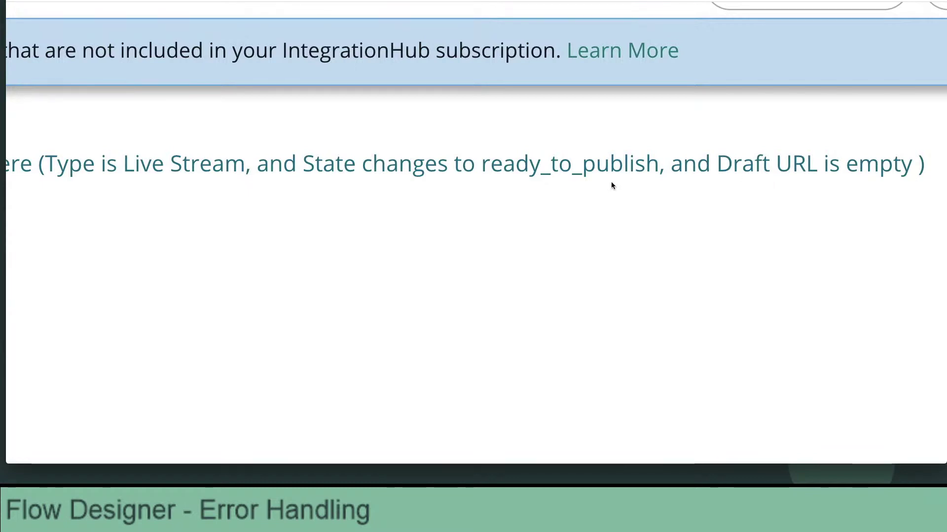
Open flow step 2's Schedule the Broadcast action in its own Action tab.
scroll(611, 185, left, 5)
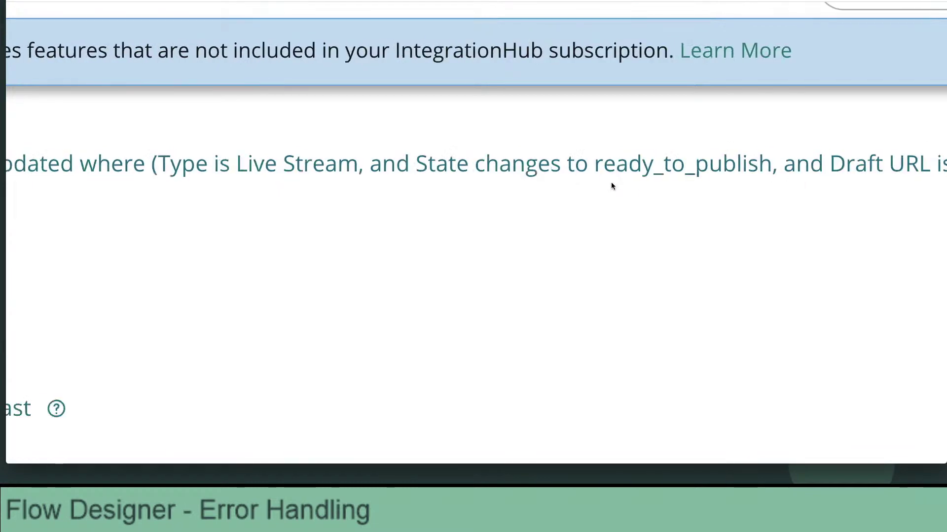
scroll(610, 186, left, 1)
scroll(611, 186, down, 4)
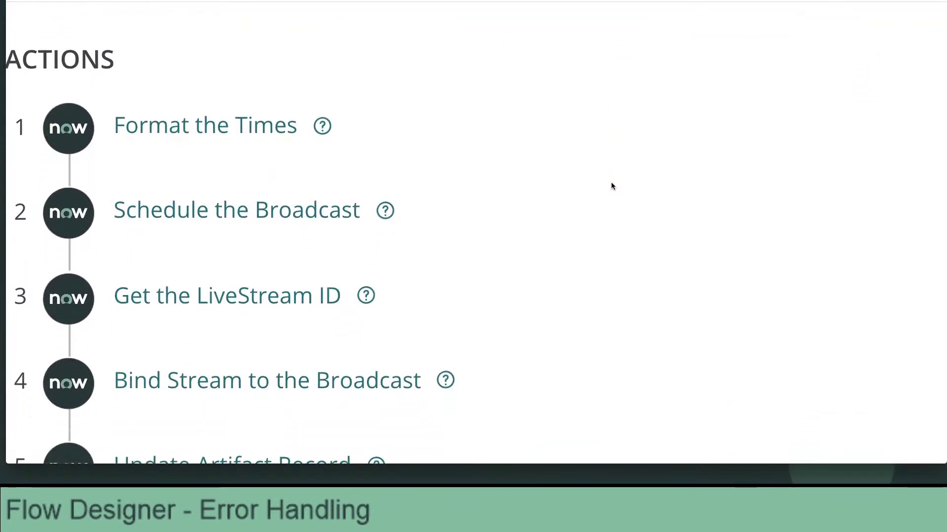
scroll(612, 186, down, 1)
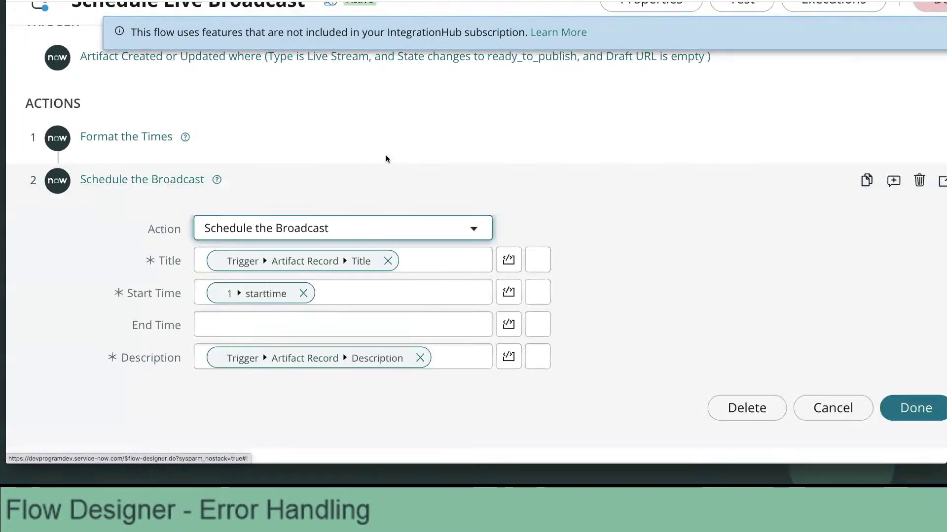
scroll(390, 159, down, 2)
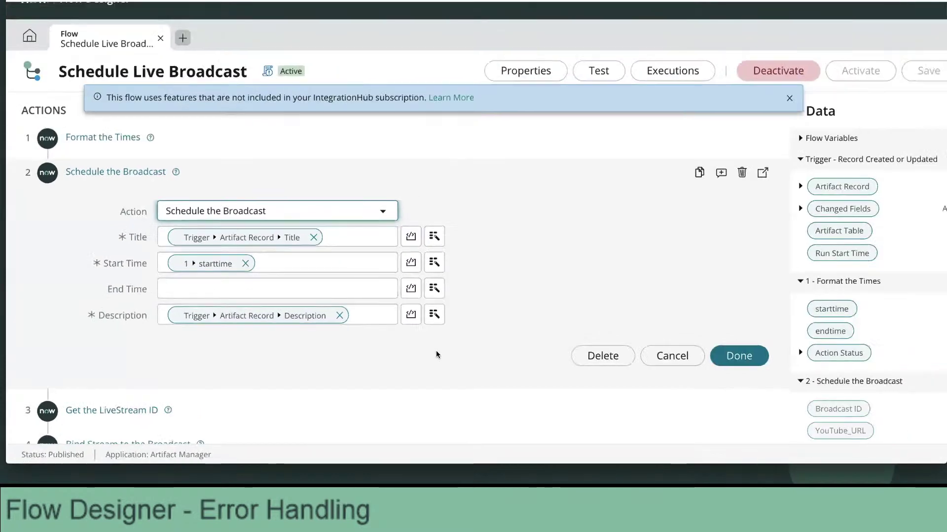
scroll(631, 295, down, 2)
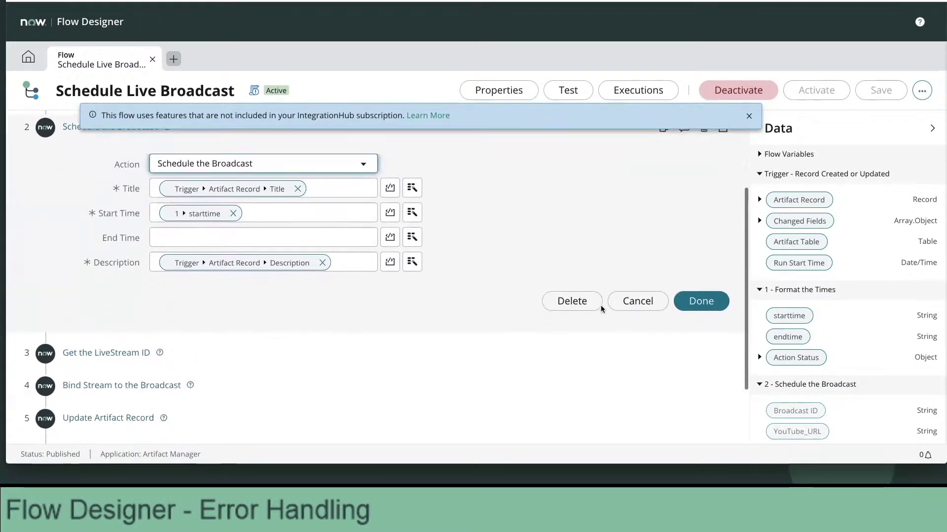
scroll(789, 320, down, 5)
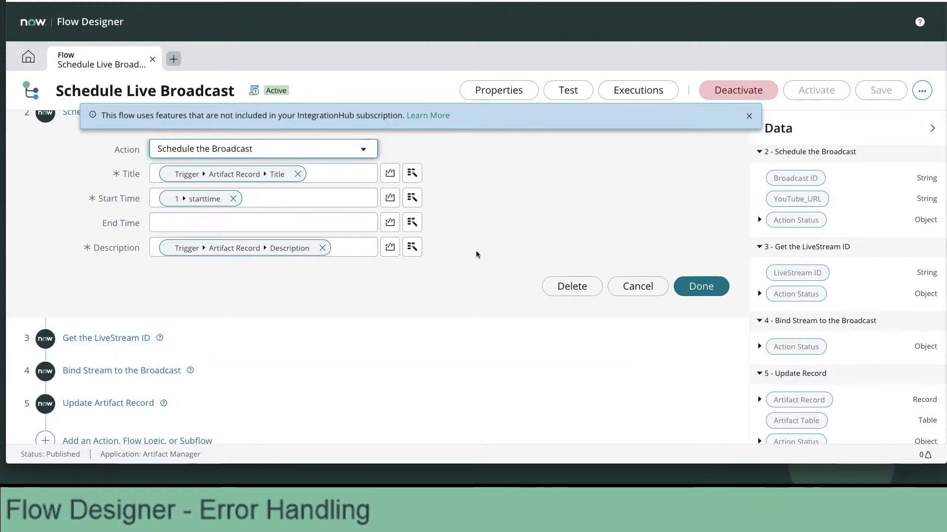
scroll(573, 195, up, 2)
click(723, 182)
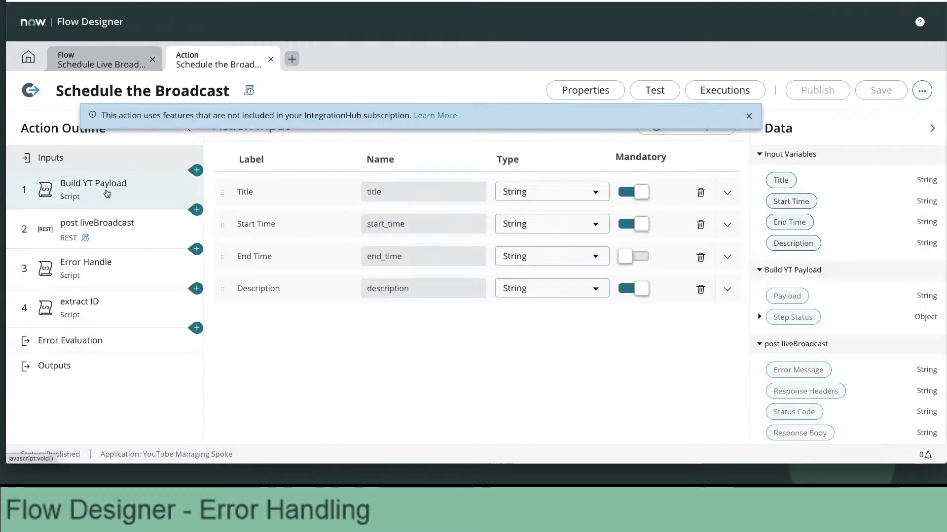
Inspect the Build YT Payload script step, then review the post liveBroadcast REST step's settings.
click(107, 185)
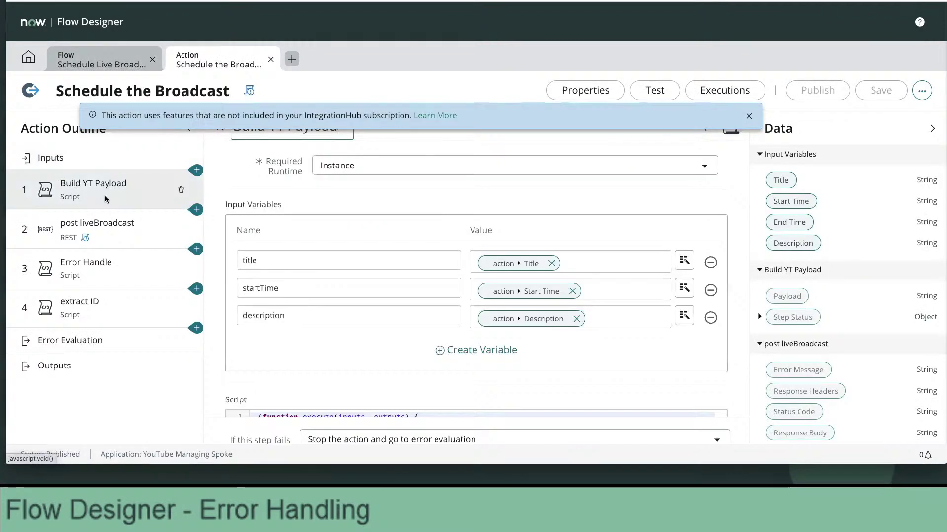
click(105, 225)
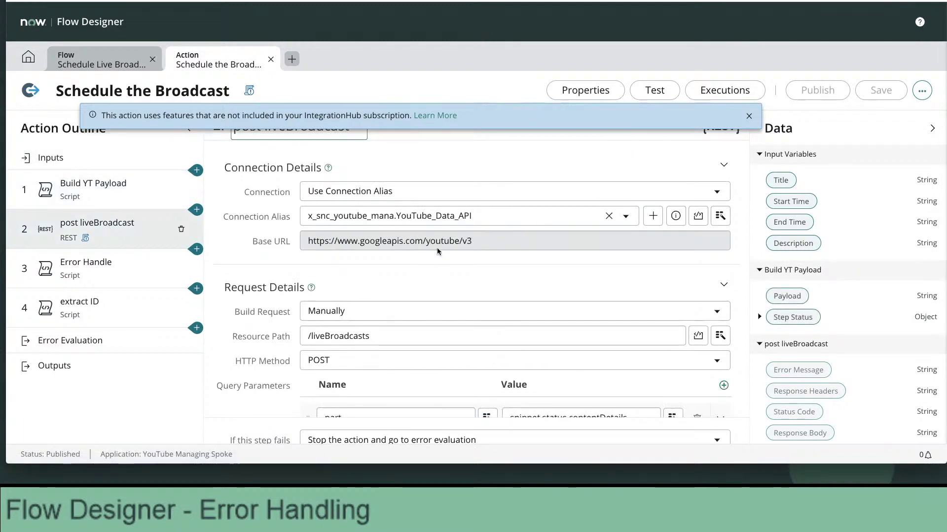
scroll(451, 269, down, 3)
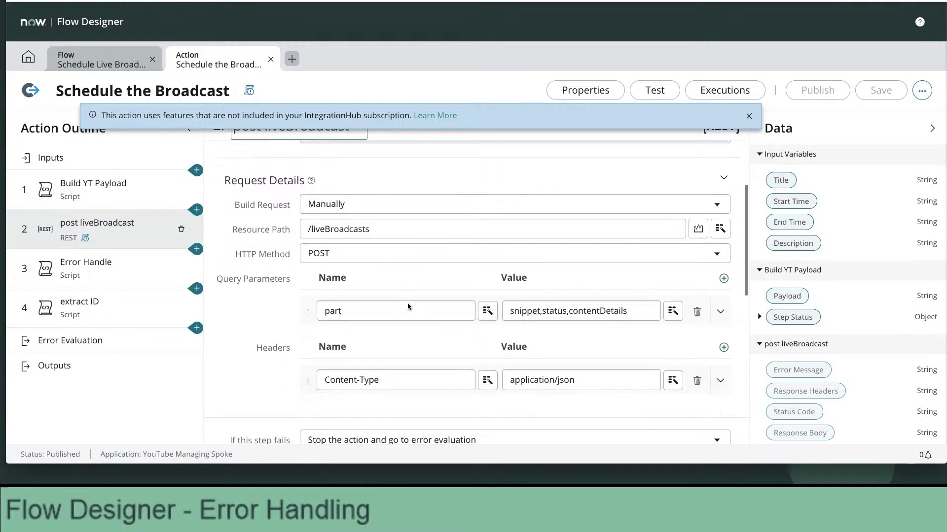
scroll(408, 301, down, 2)
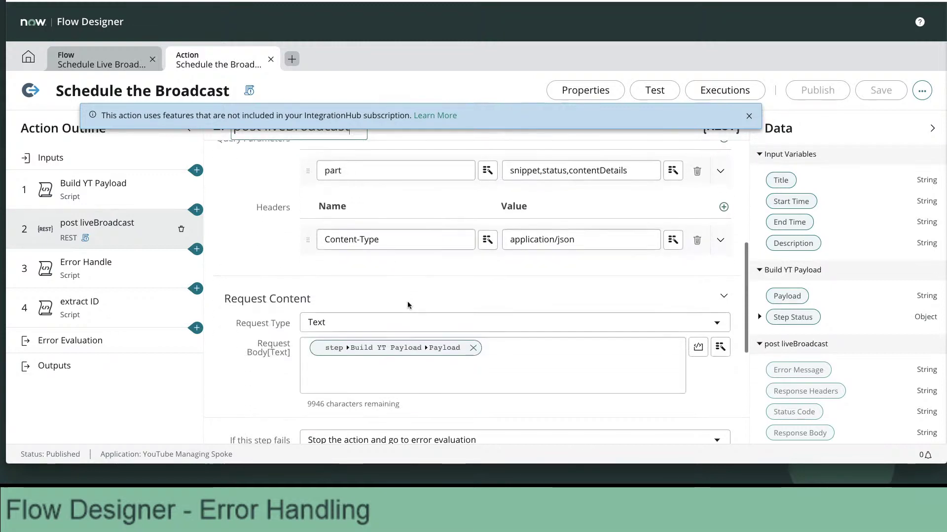
scroll(415, 299, up, 5)
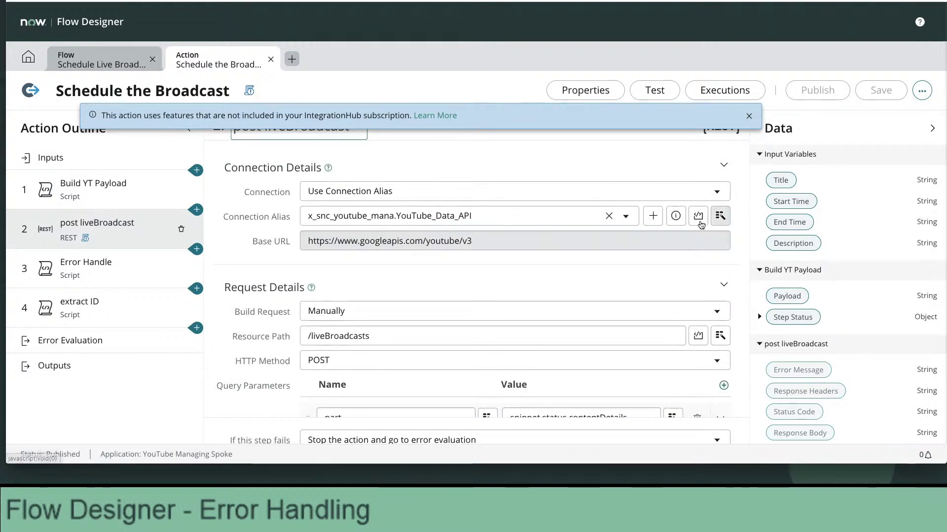
Open the YouTube_Data_API connection alias record in an enlarged separate window.
click(676, 217)
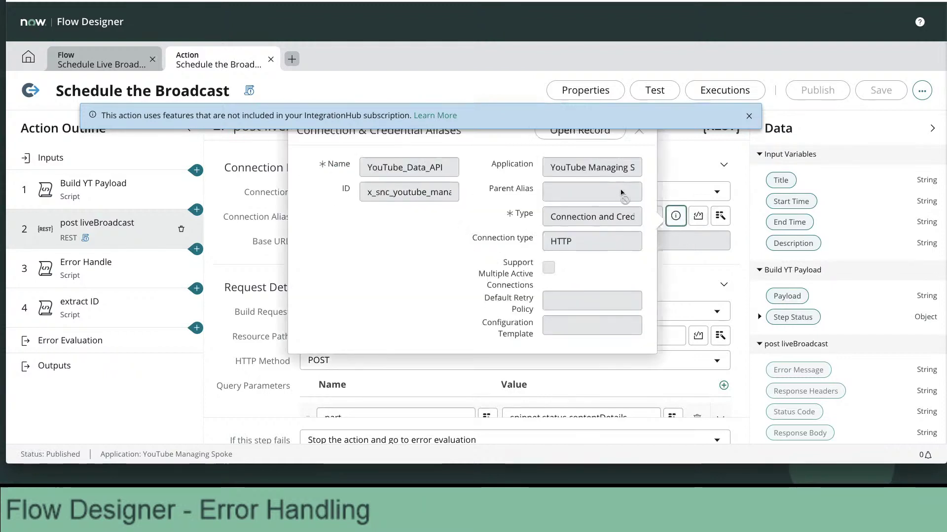
click(606, 131)
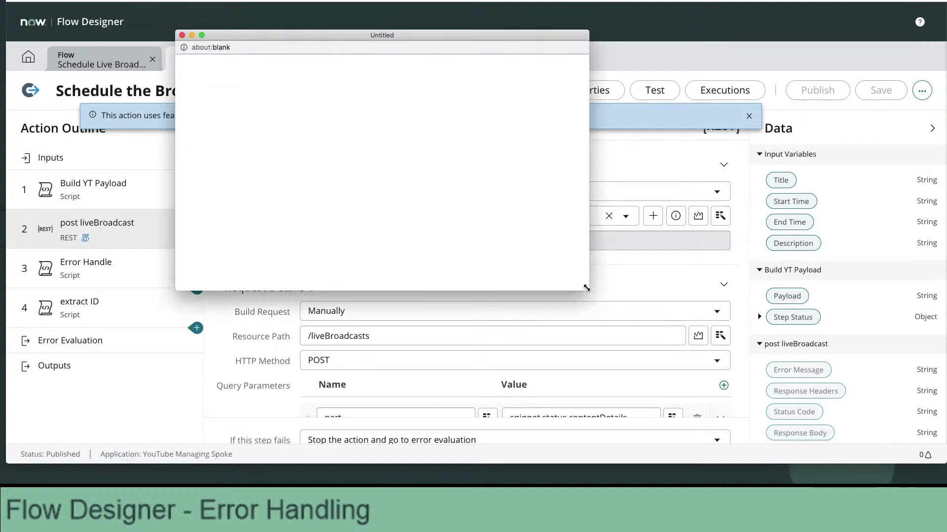
drag(588, 291, 813, 455)
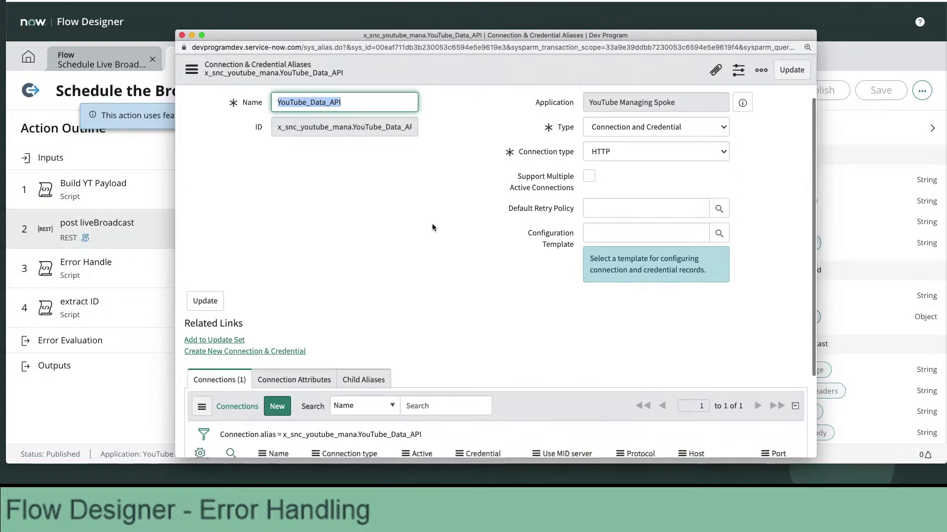
scroll(433, 211, down, 5)
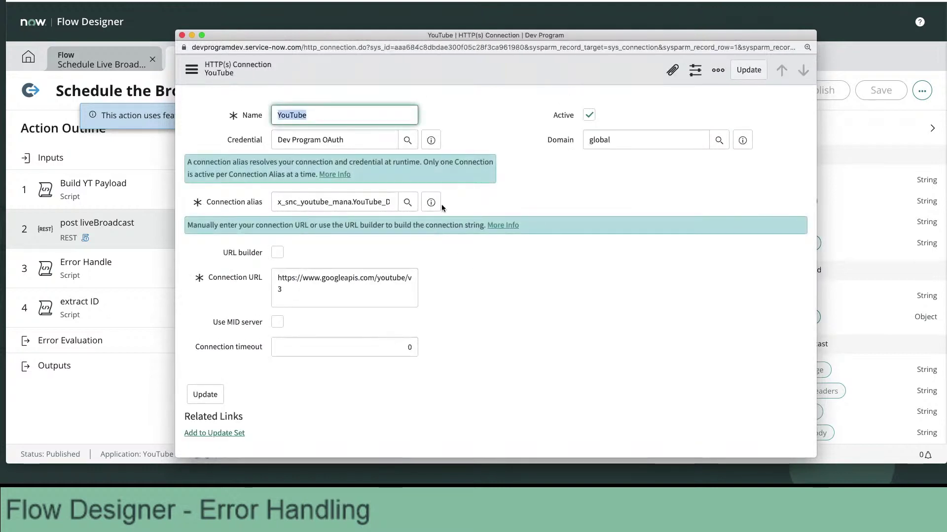
Preview the connection's Dev Program OAuth credential and open its full record.
click(433, 142)
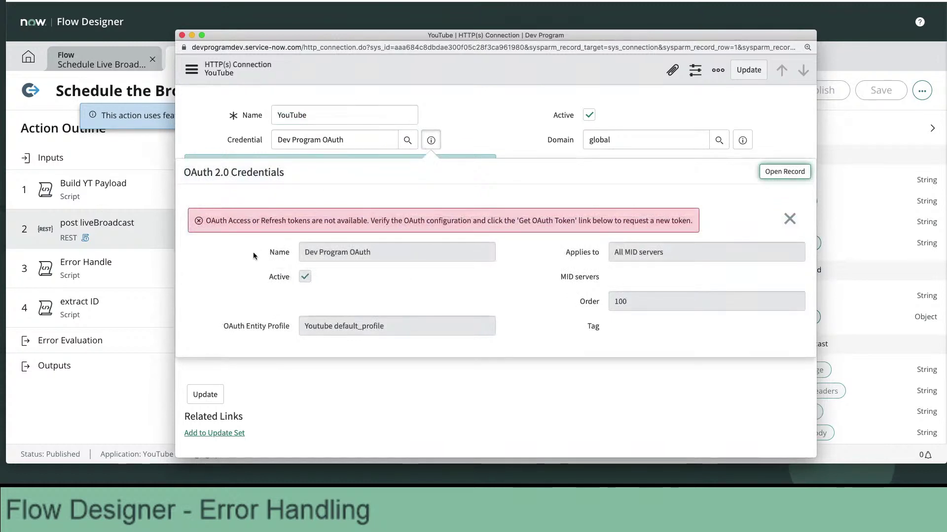
scroll(253, 256, down, 1)
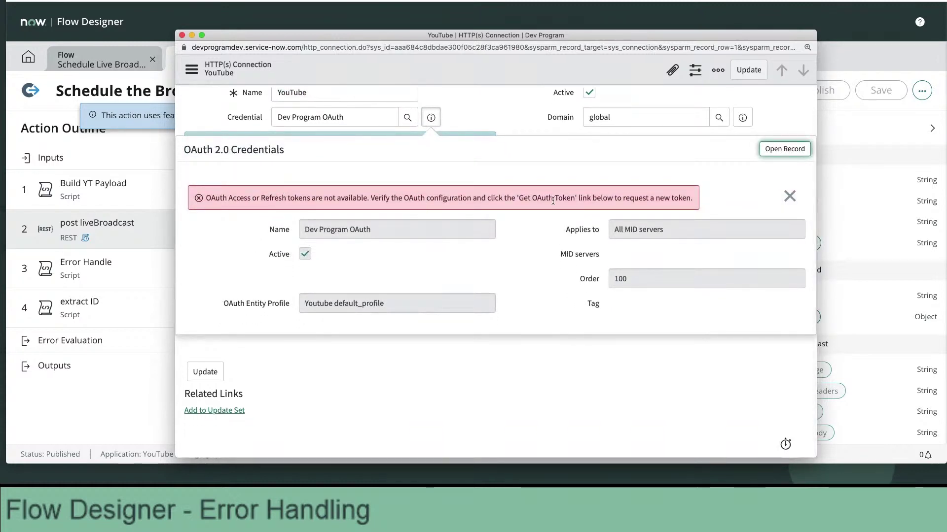
click(779, 150)
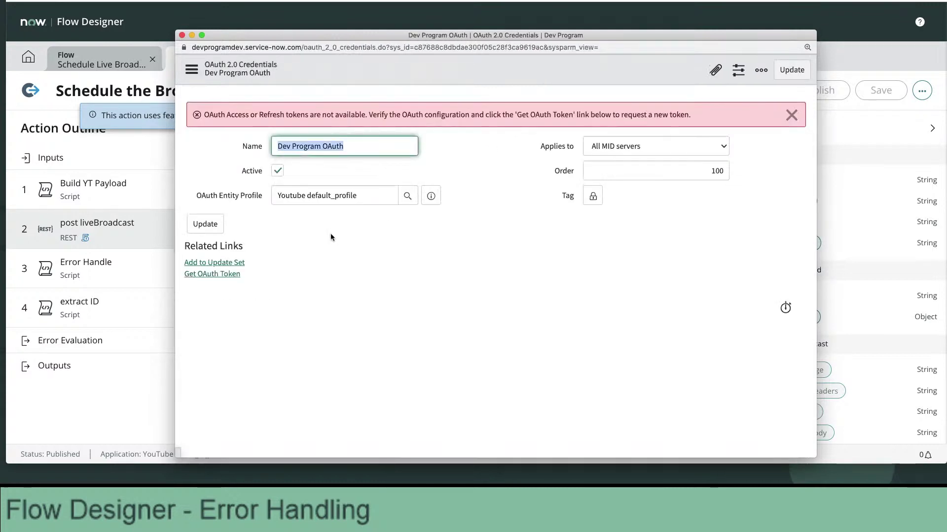
Request a new OAuth token and sign in with a Google account's e-mail and password.
click(222, 275)
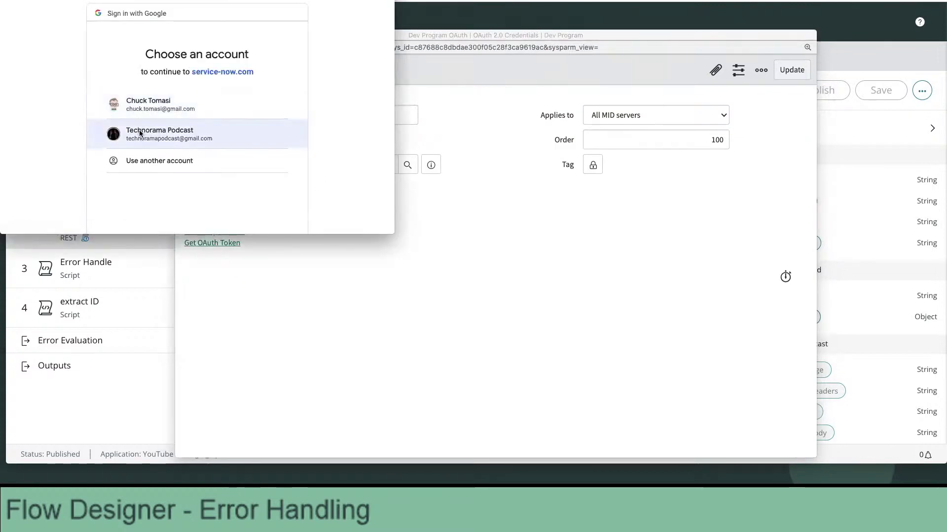
click(138, 130)
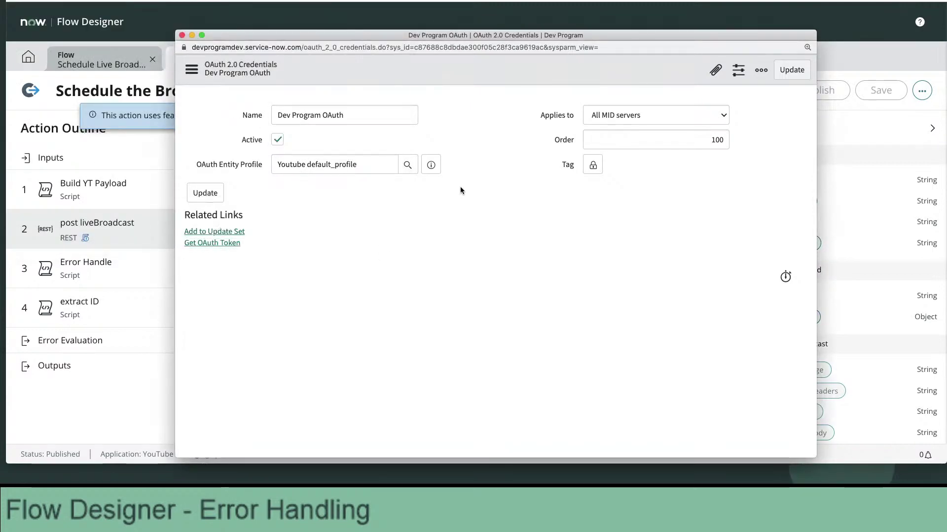
click(212, 243)
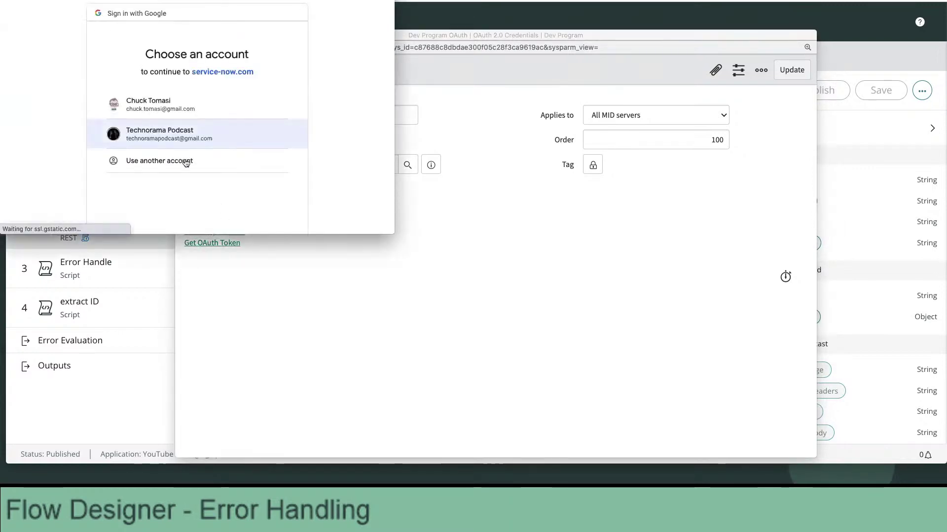
click(185, 160)
click(267, 162)
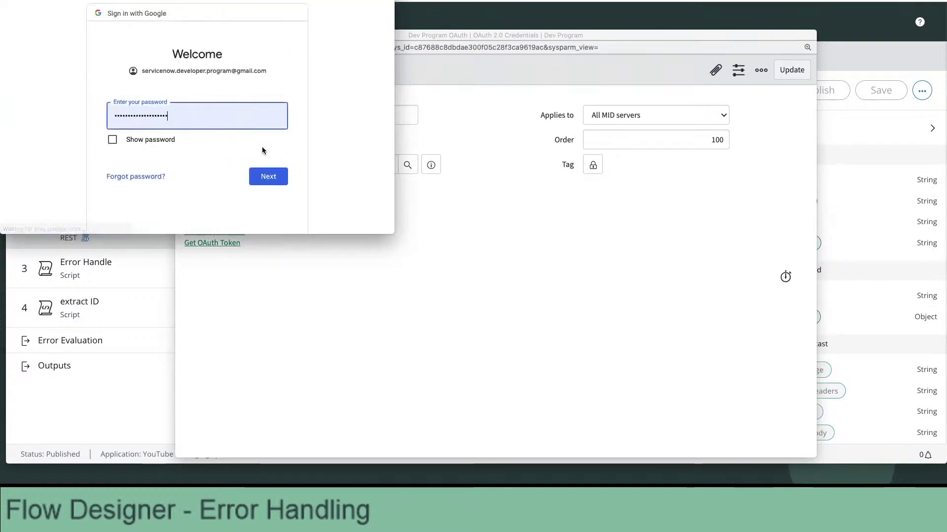
click(269, 177)
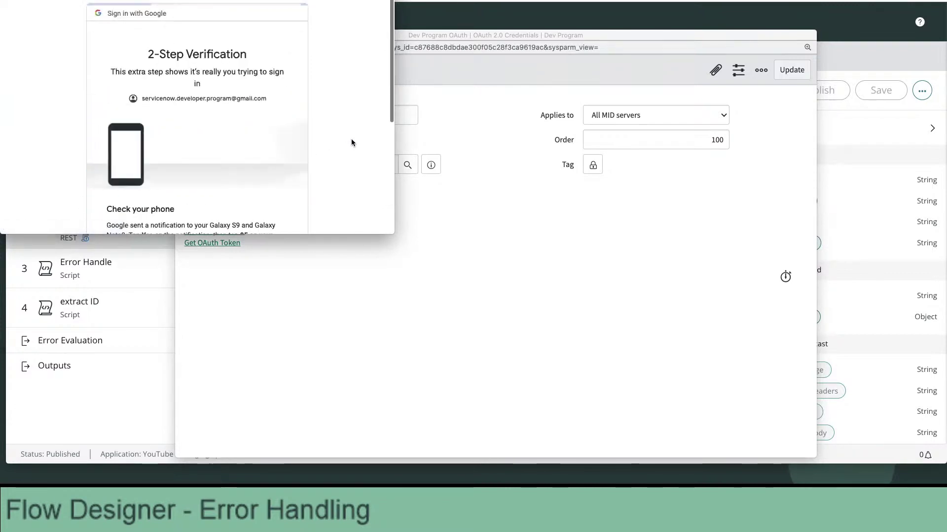
Proceed past the unverified-app warning and allow service-now.com to access the YouTube account.
scroll(351, 143, down, 2)
scroll(351, 142, down, 2)
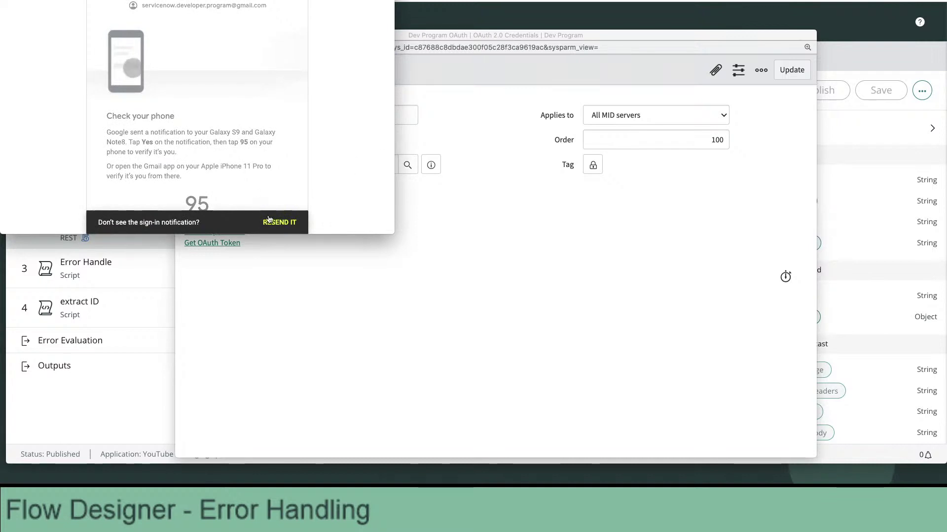
scroll(300, 190, down, 4)
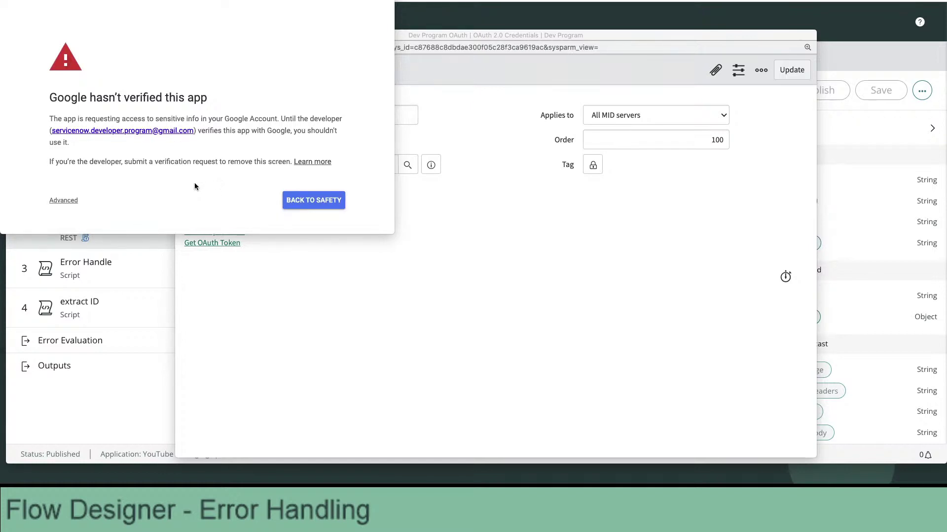
click(70, 200)
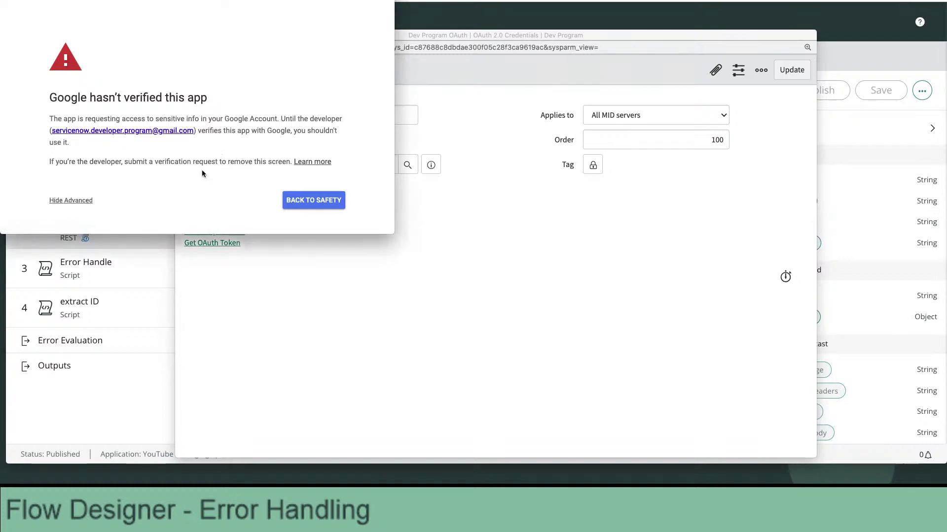
click(127, 202)
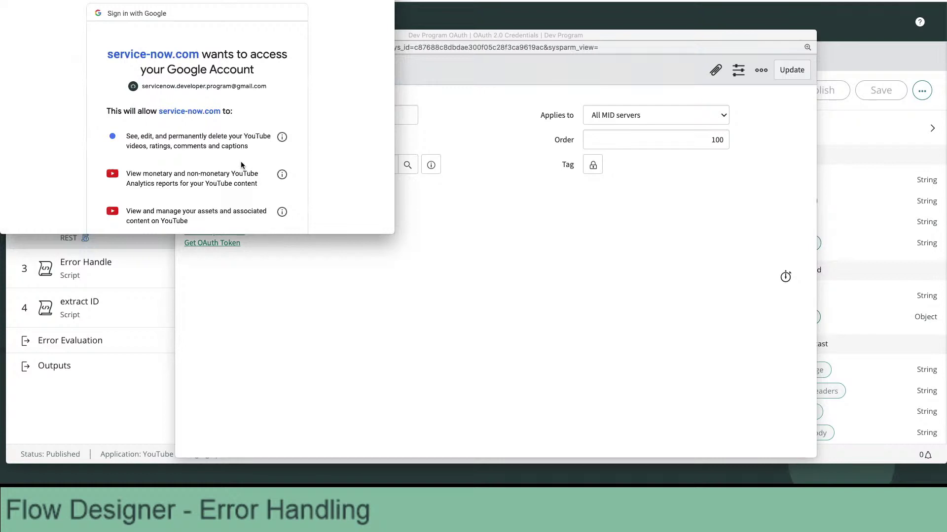
scroll(242, 165, down, 3)
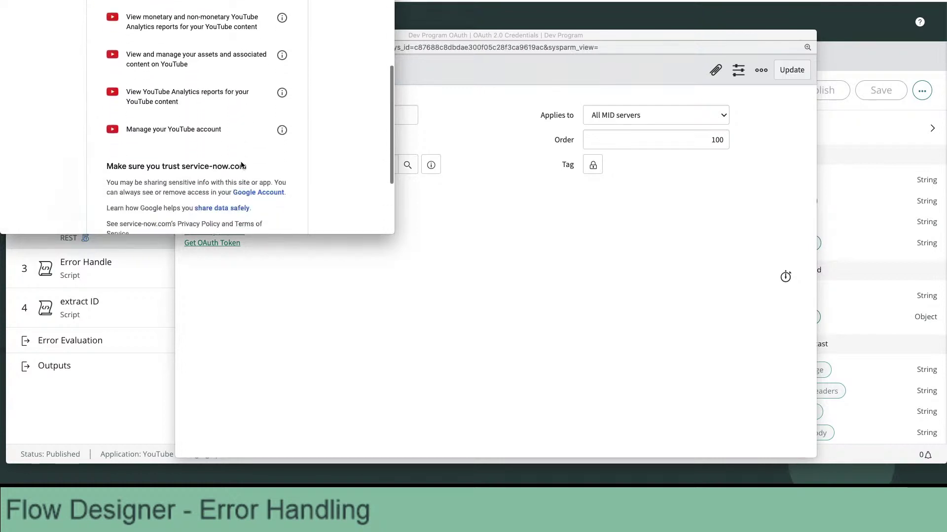
scroll(241, 165, down, 2)
click(264, 162)
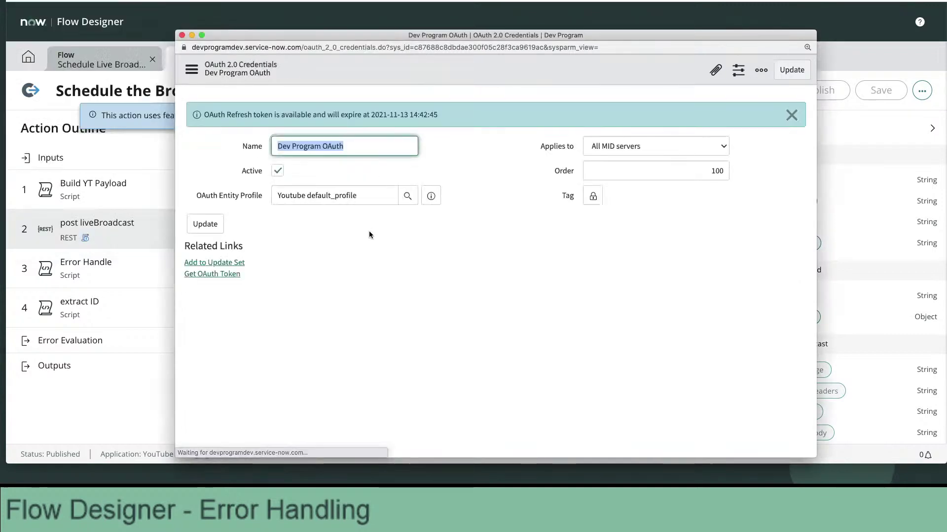
Close the OAuth credentials window, cancel the action test, and start a test of the Schedule Live Broadcast flow.
click(384, 231)
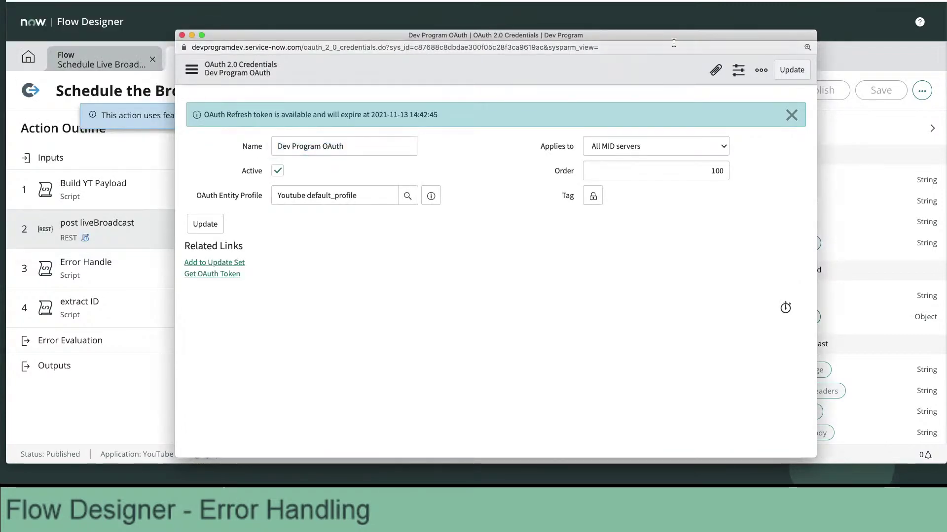
click(182, 36)
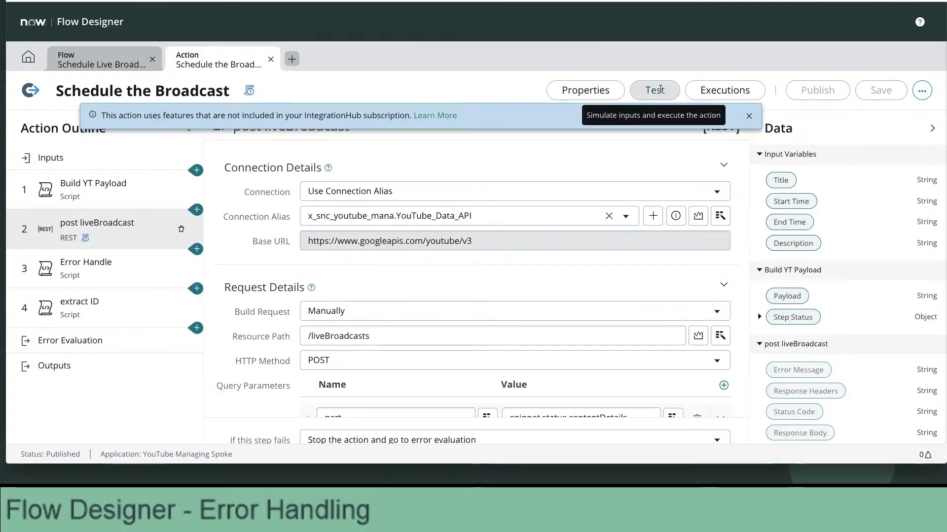
click(645, 91)
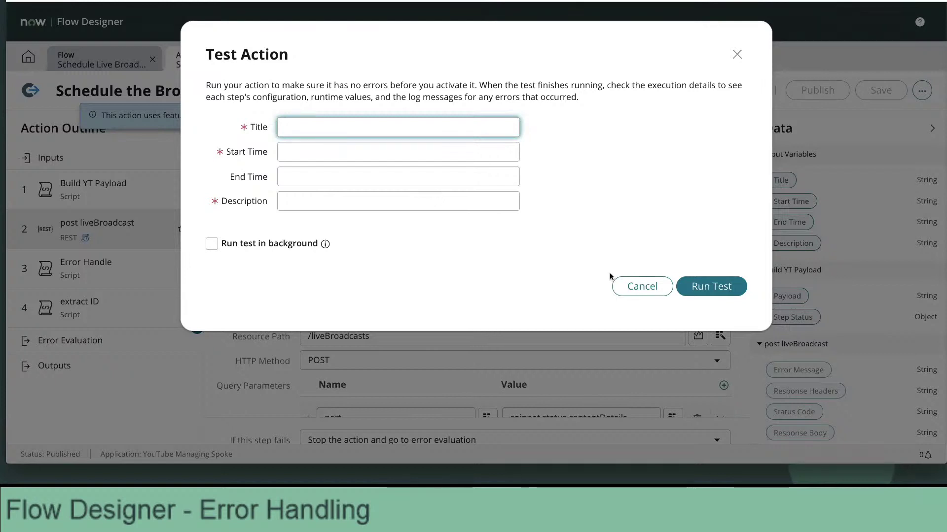
click(643, 291)
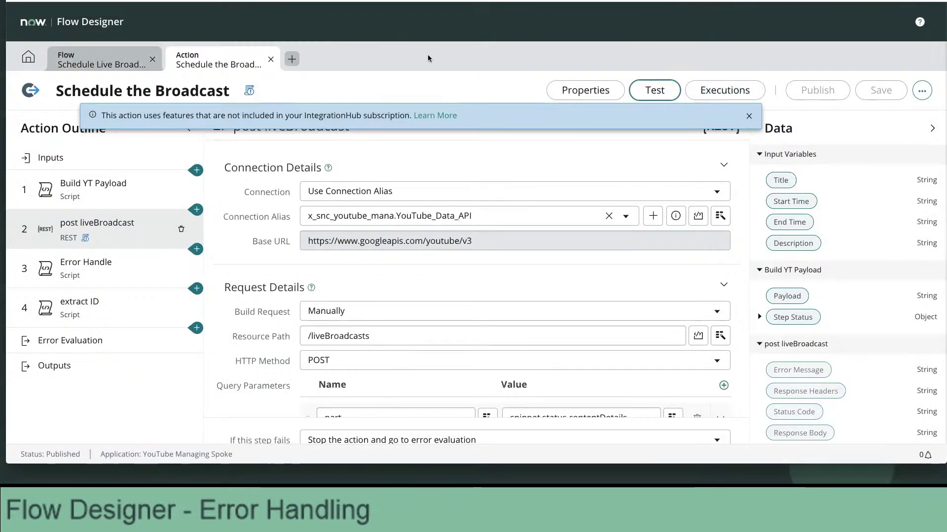
click(116, 64)
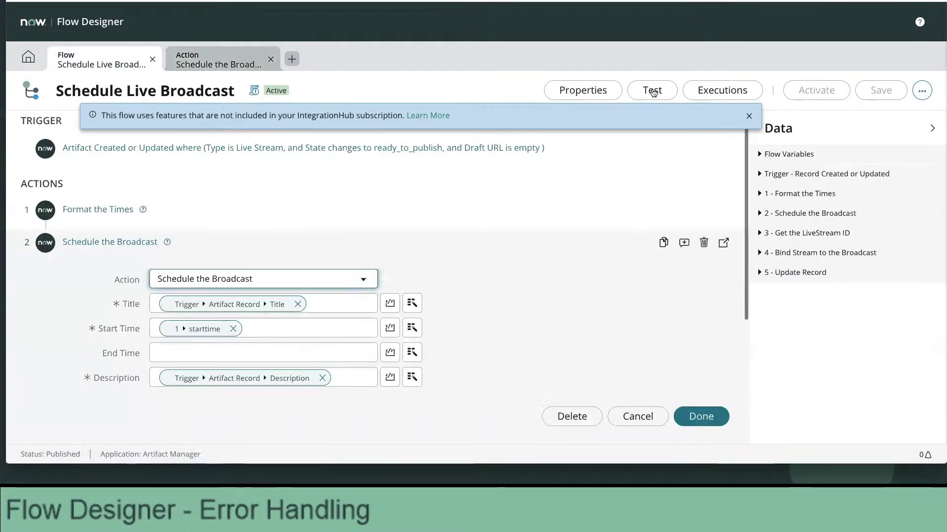
click(651, 91)
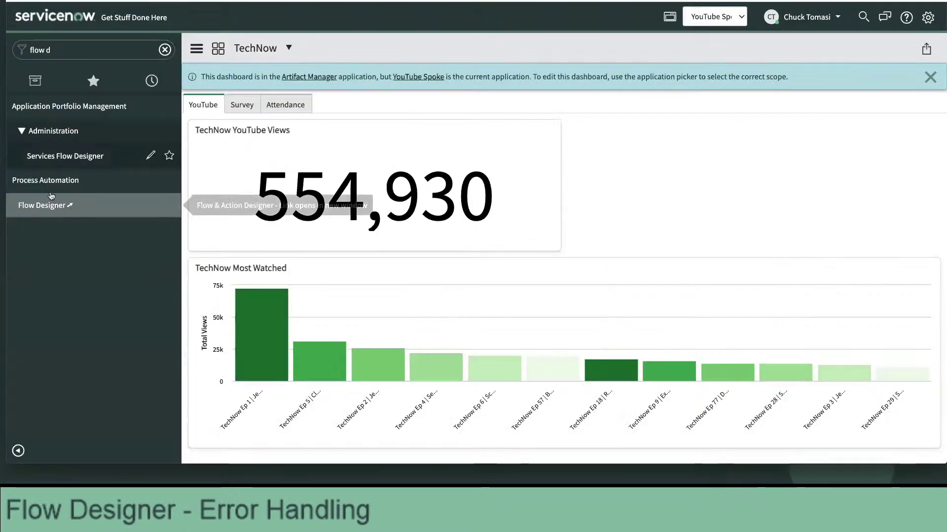
Run the flow test against the 'Topic TBD - Live Coding Happy Hour for 2021-09-02' artifact record.
click(165, 49)
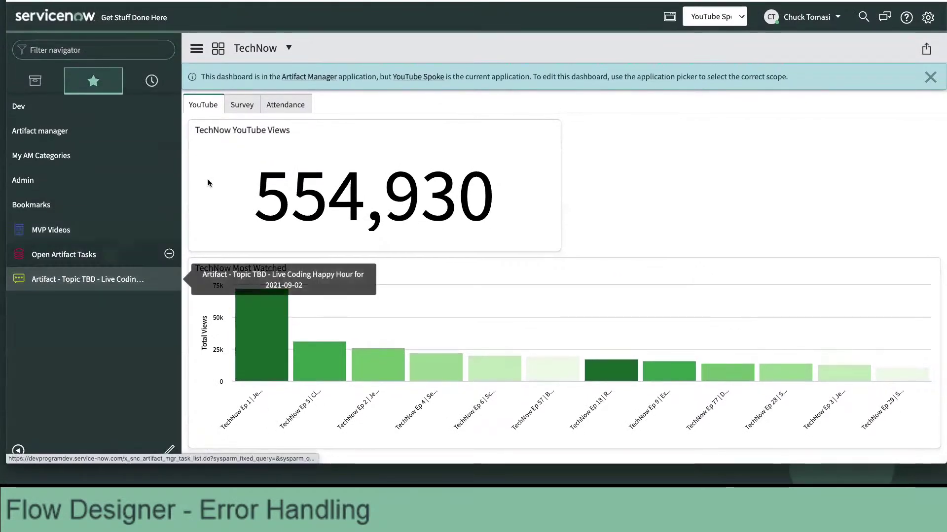
click(87, 279)
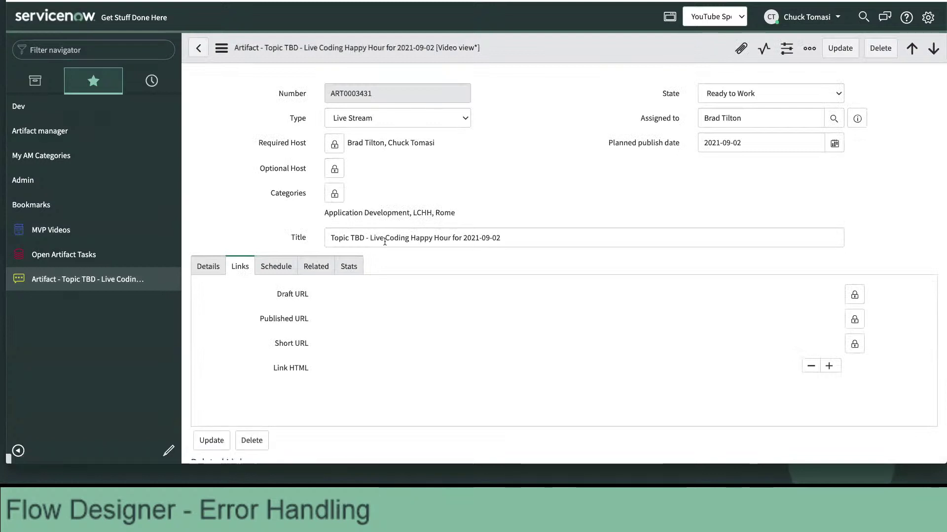
triple_click(385, 238)
key(ctrl+c)
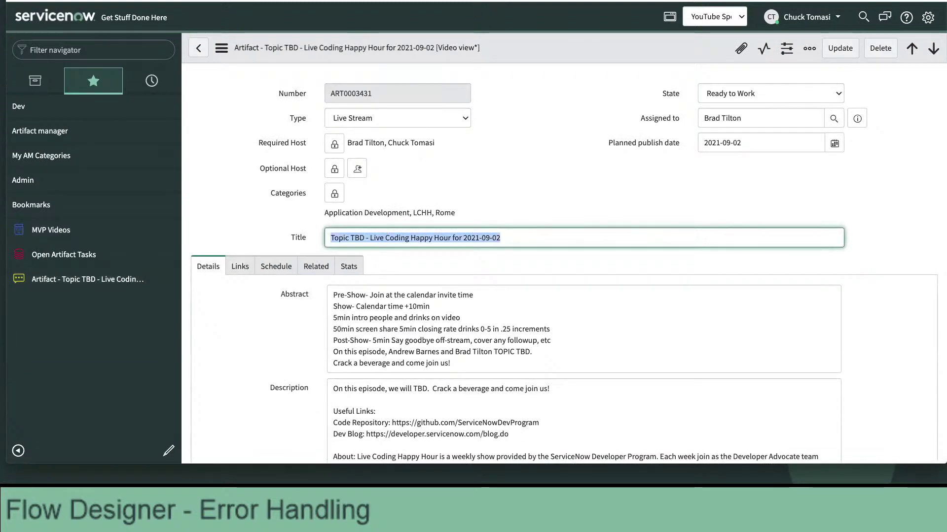
key(alt+Tab)
click(433, 133)
key(ctrl+v)
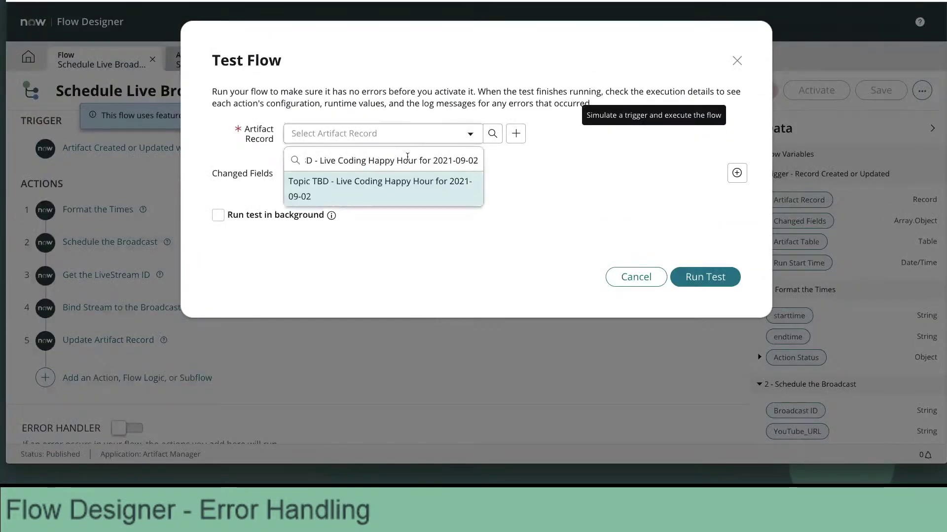
click(377, 184)
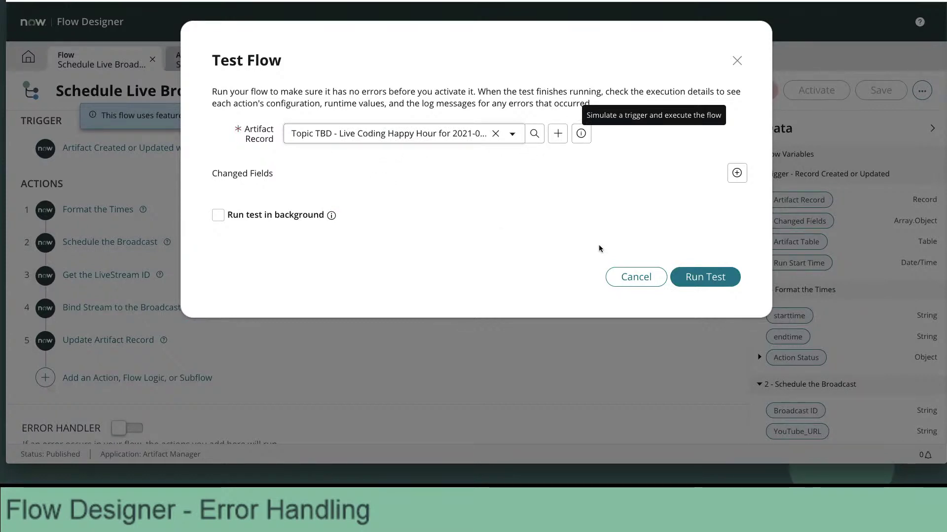
click(682, 274)
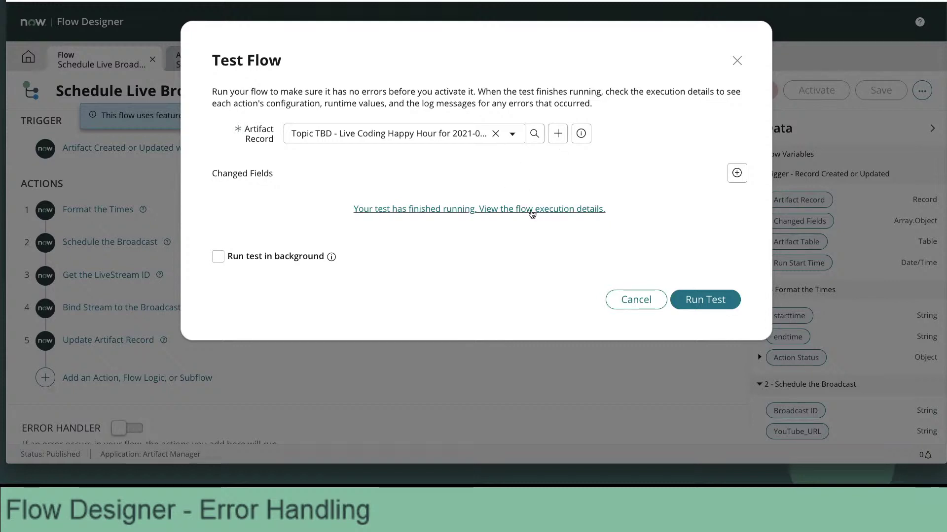
Review the test's execution details, including Schedule the Broadcast outputs, then close the Operation tab.
click(531, 211)
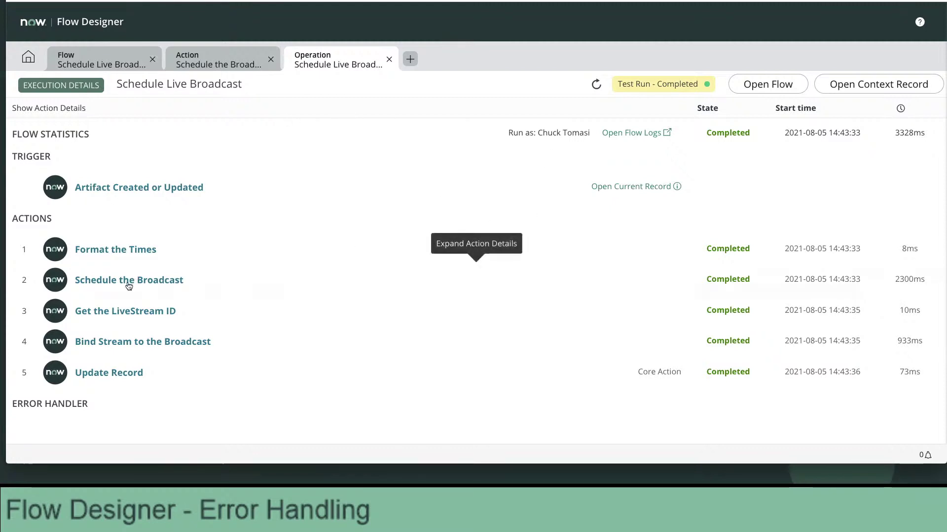
click(186, 281)
scroll(375, 314, down, 5)
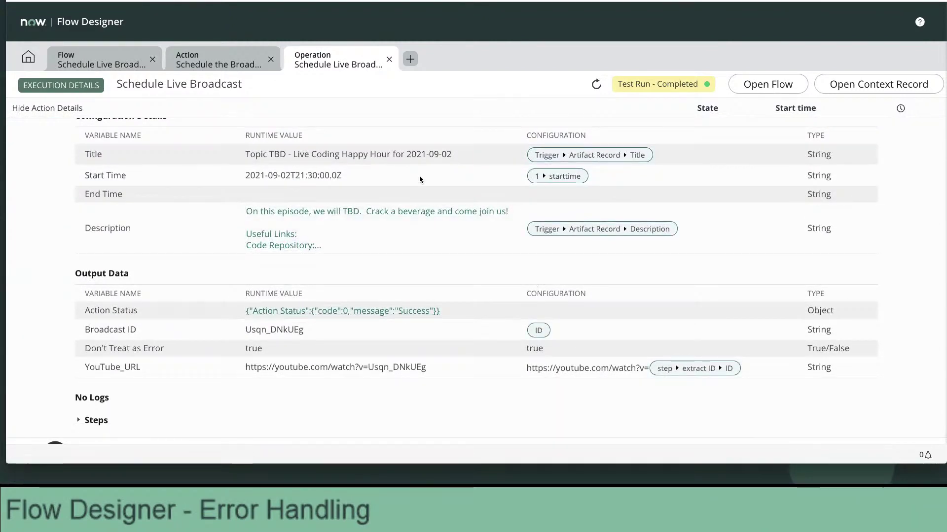
click(389, 59)
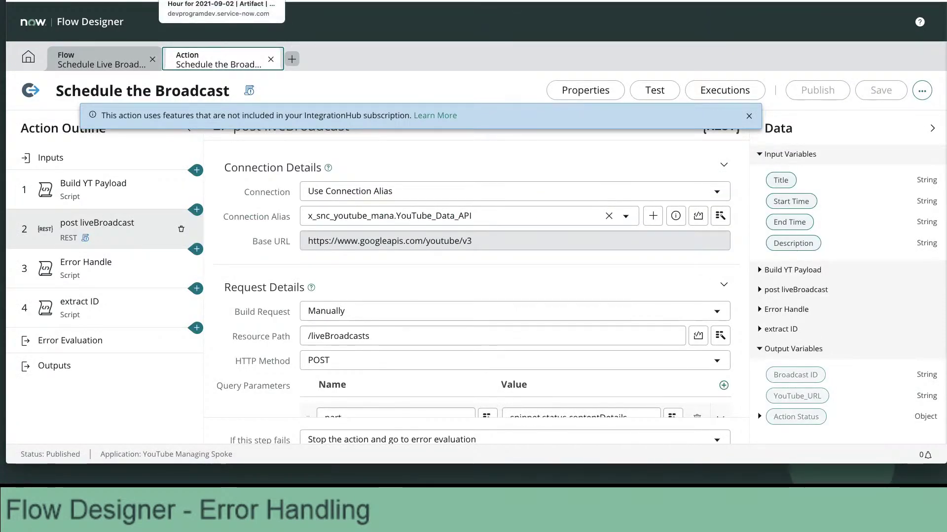
Filter the navigator for 'oau' and open the Manage Tokens list of OAuth credentials.
click(207, 1)
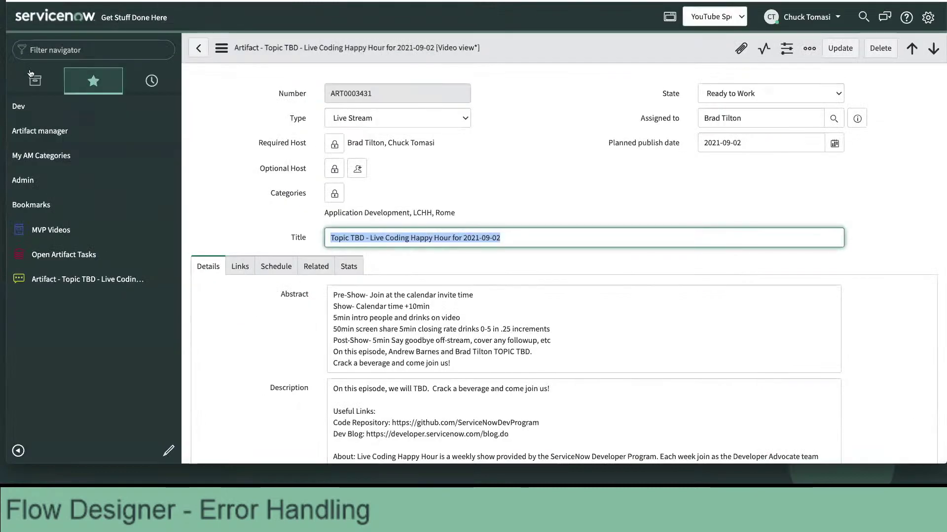
click(74, 50)
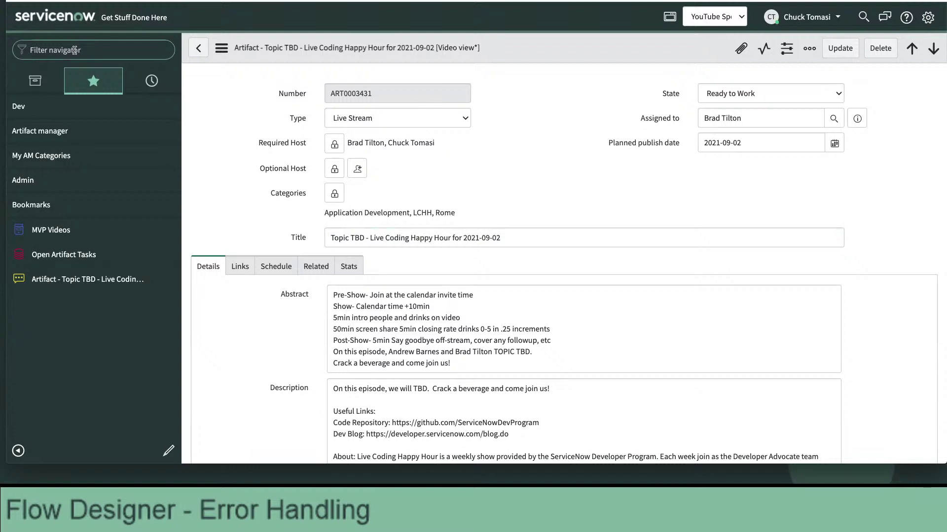
text(oau)
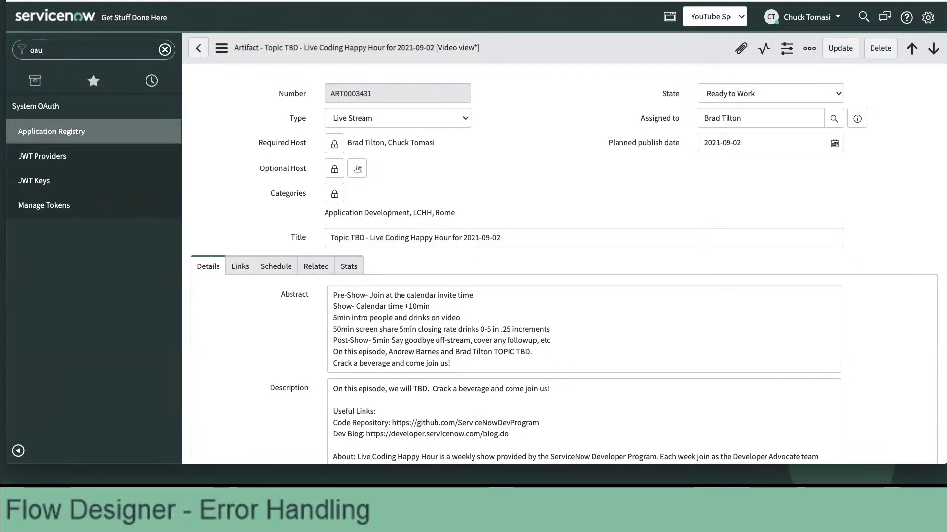
click(45, 205)
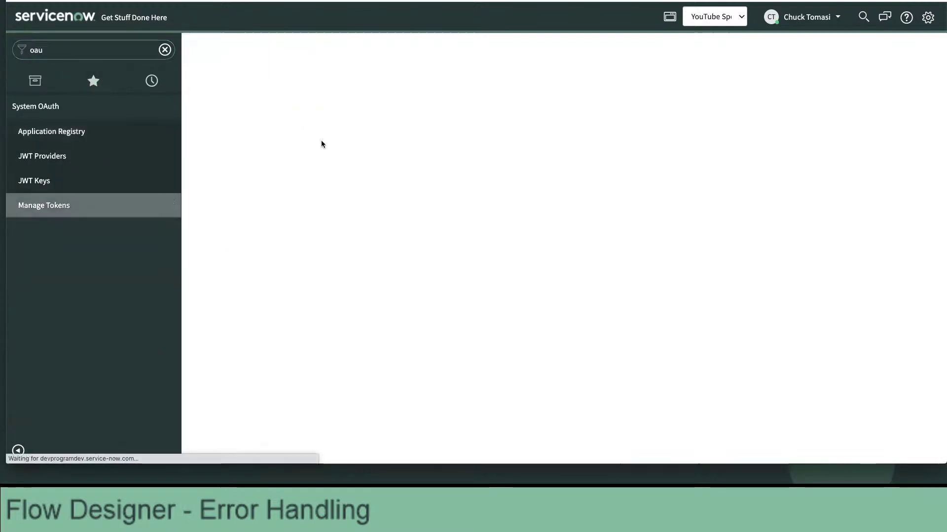
Delete both Youtube OAuth tokens from the list.
click(196, 170)
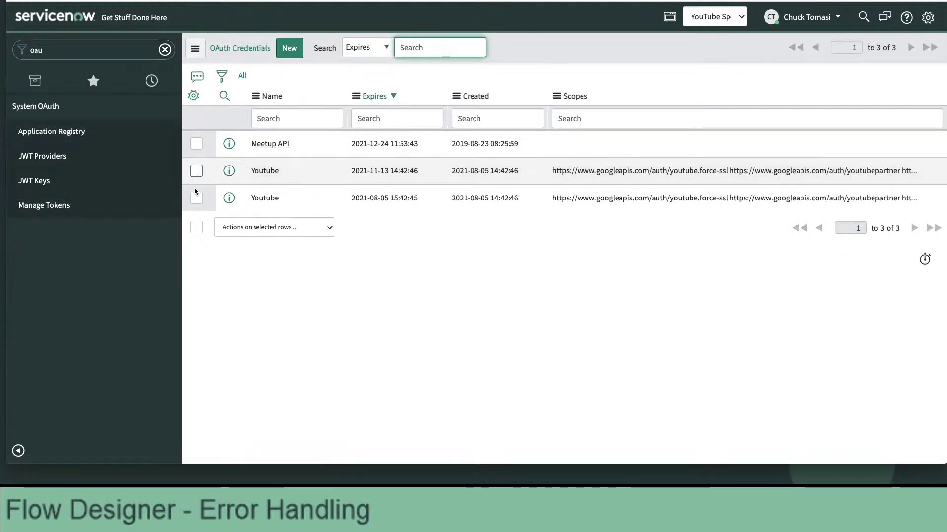
click(196, 198)
click(256, 229)
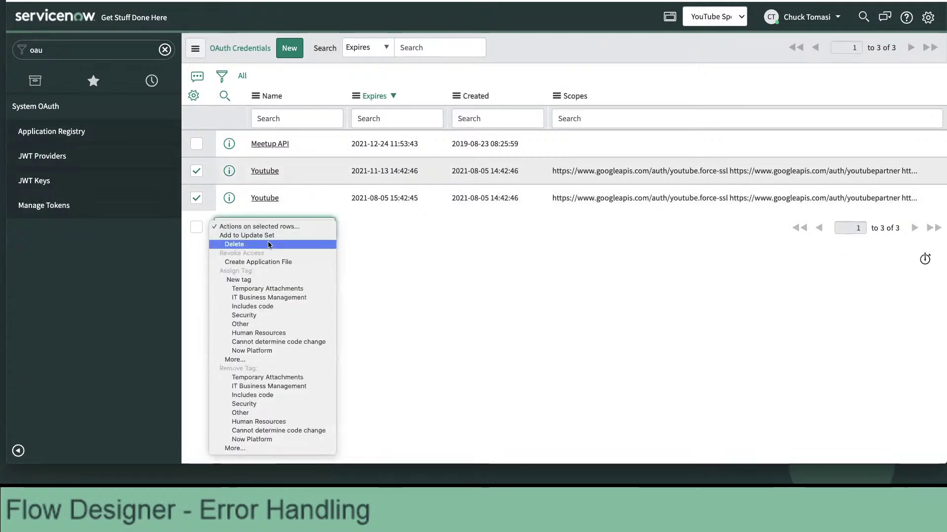
click(275, 228)
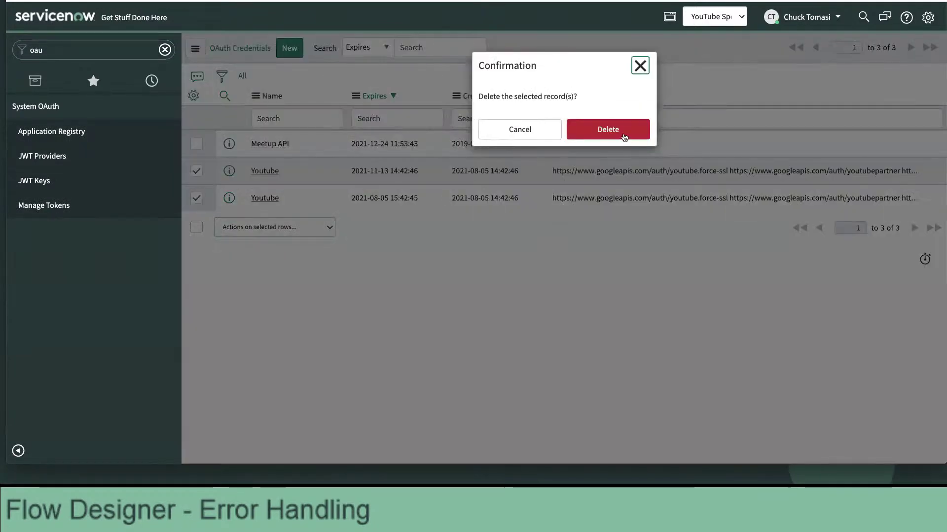
click(621, 136)
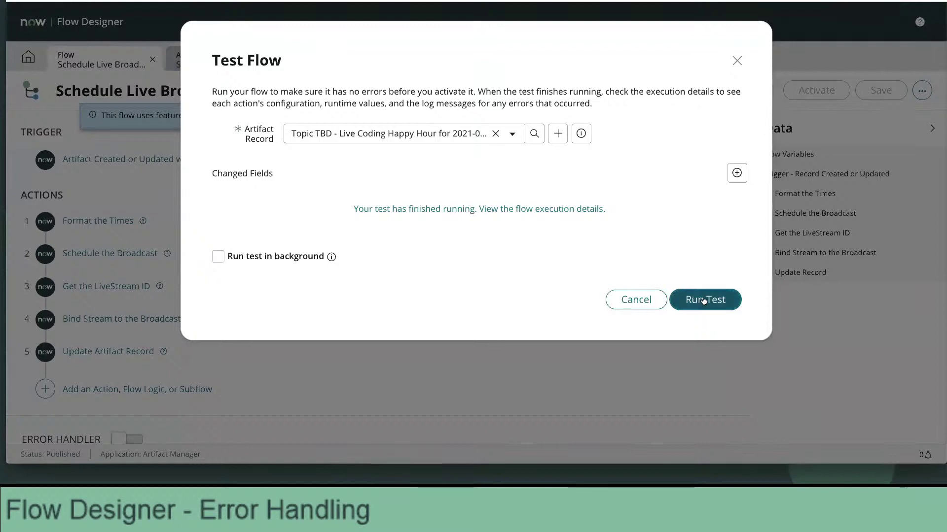
Re-run the flow test and open the new run's execution details.
click(704, 294)
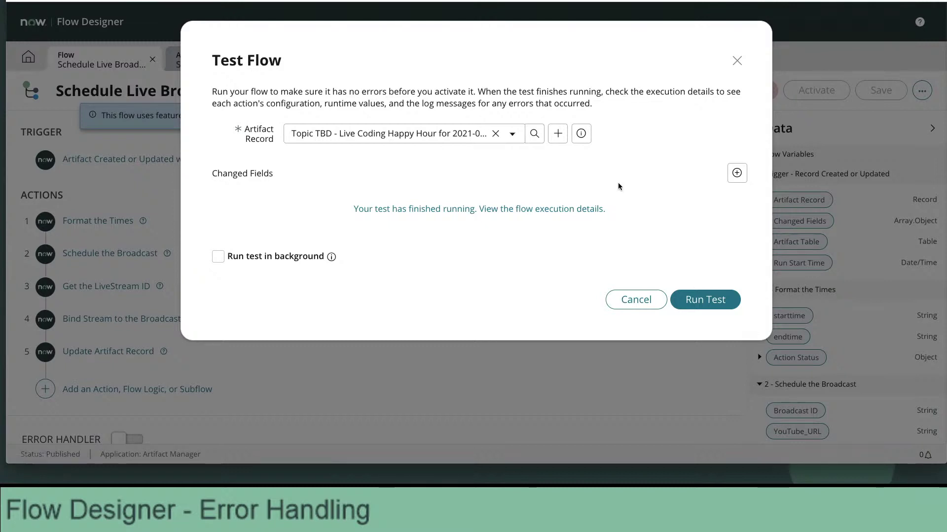
click(564, 210)
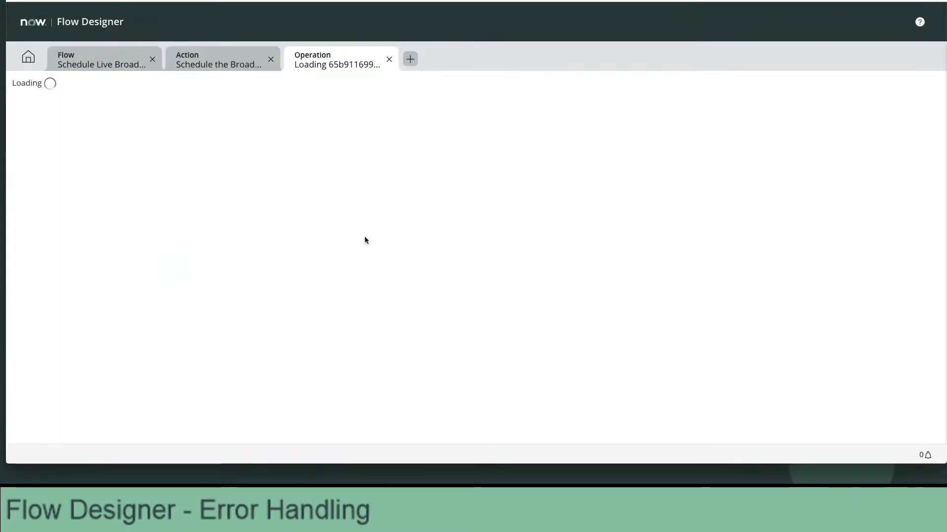
scroll(360, 259, down, 1)
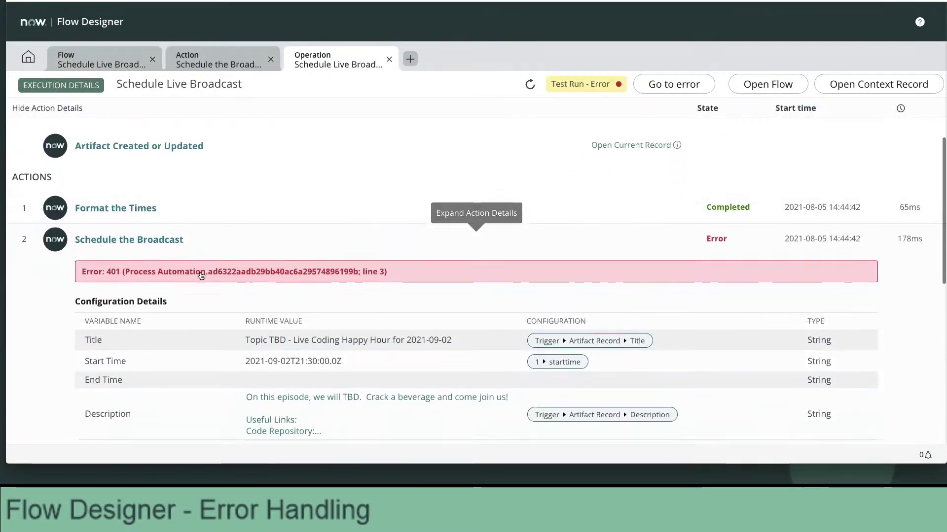
scroll(182, 276, down, 2)
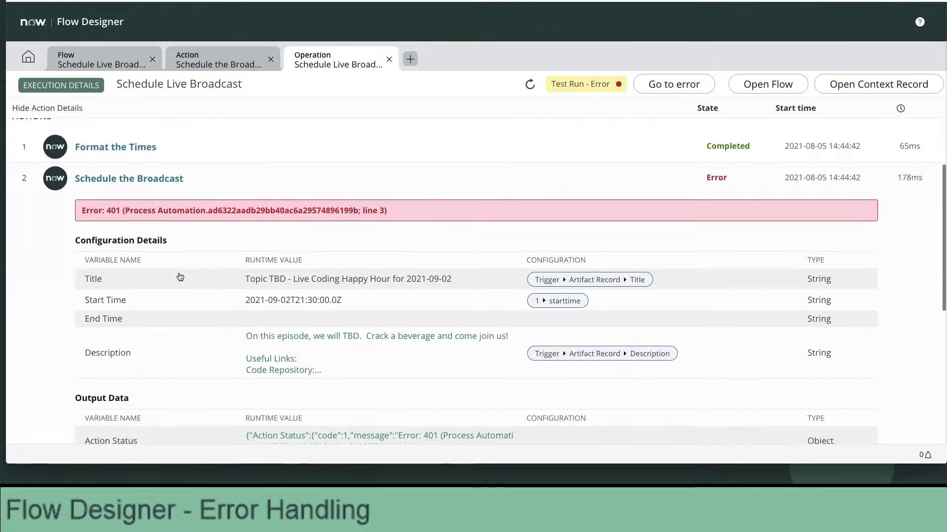
scroll(180, 277, down, 3)
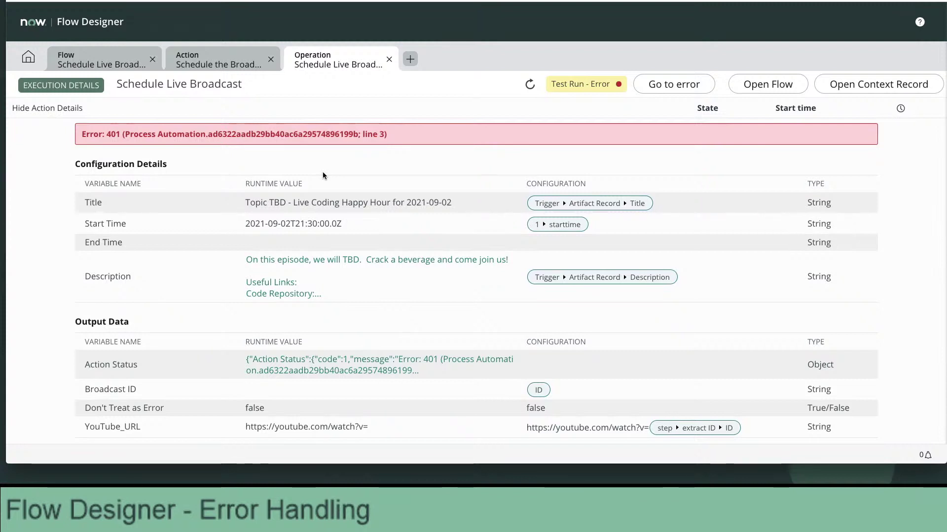
scroll(404, 224, down, 1)
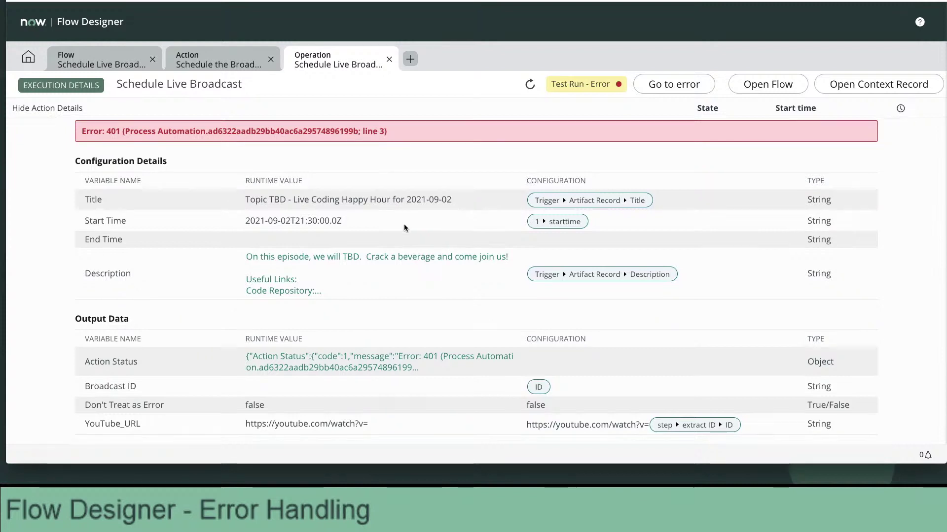
scroll(404, 225, down, 3)
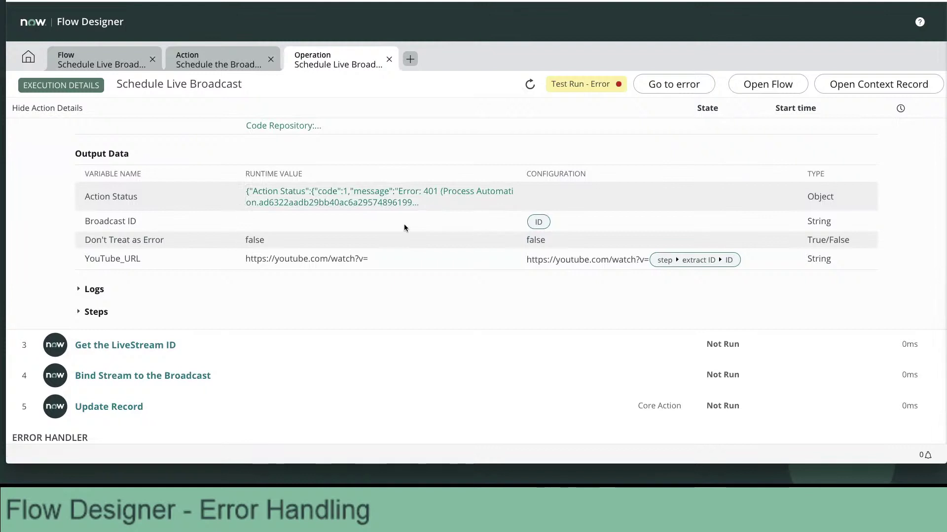
scroll(404, 228, up, 3)
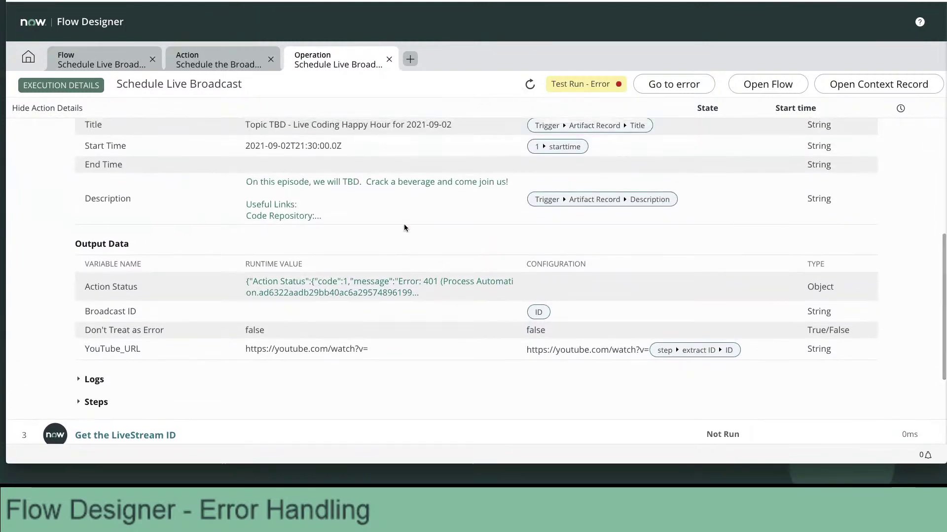
scroll(405, 228, up, 3)
scroll(405, 228, up, 1)
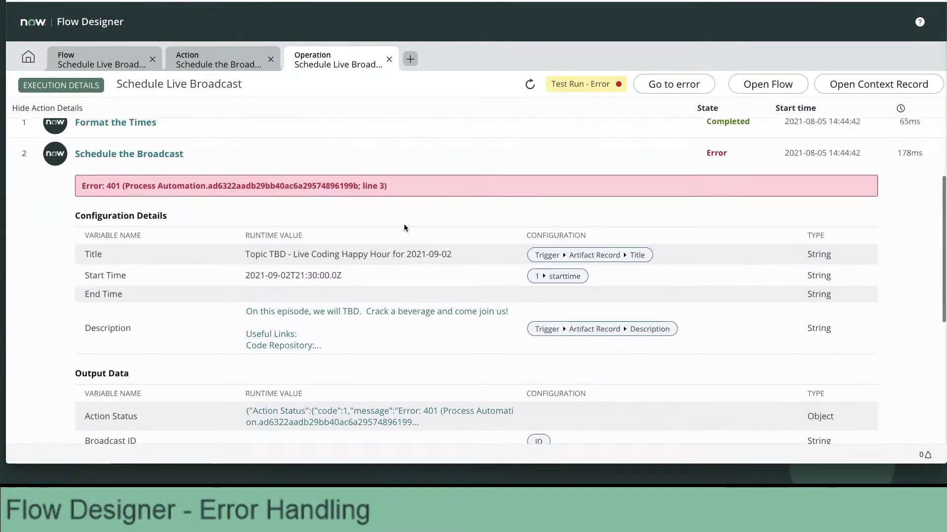
scroll(608, 199, down, 1)
scroll(609, 199, down, 5)
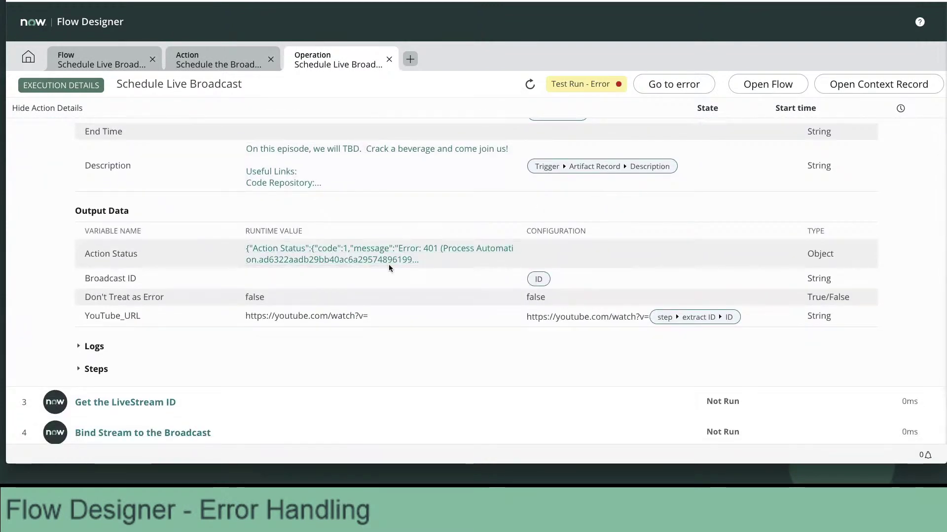
scroll(395, 264, down, 1)
scroll(384, 263, up, 1)
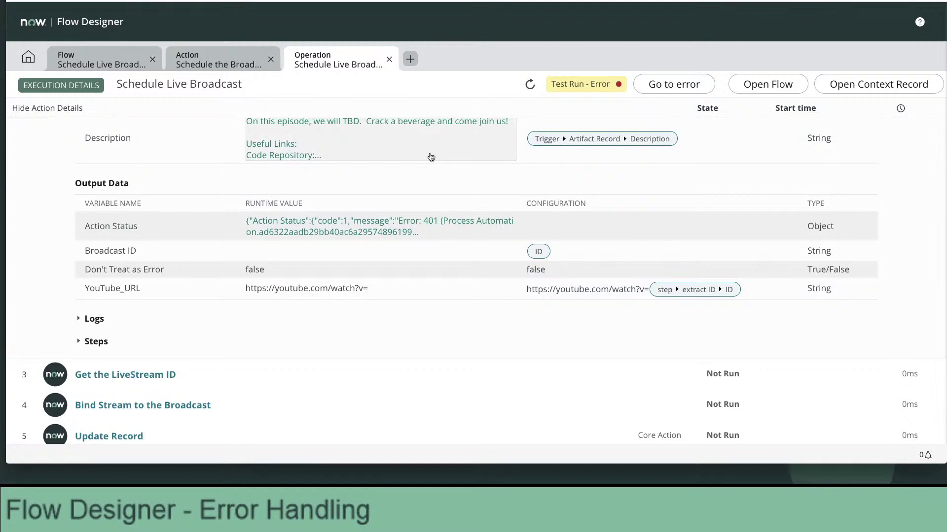
scroll(431, 157, up, 4)
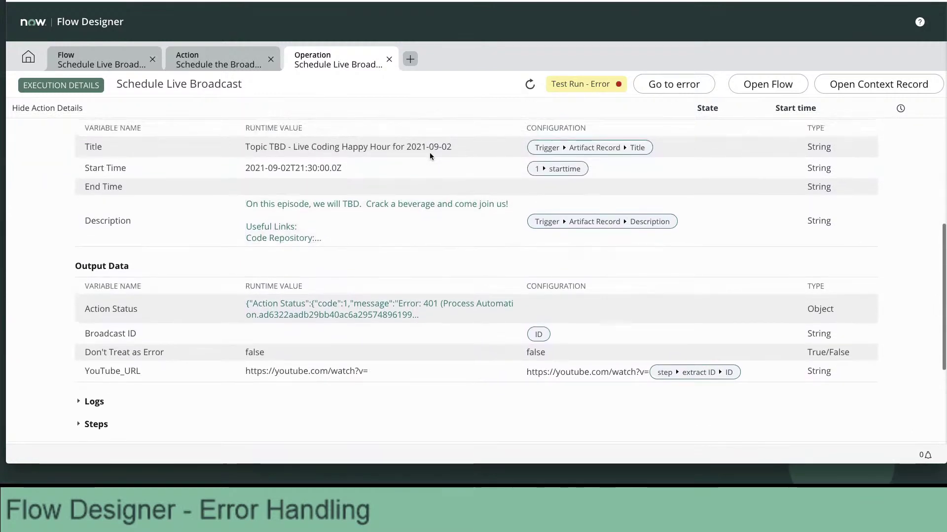
scroll(430, 157, up, 1)
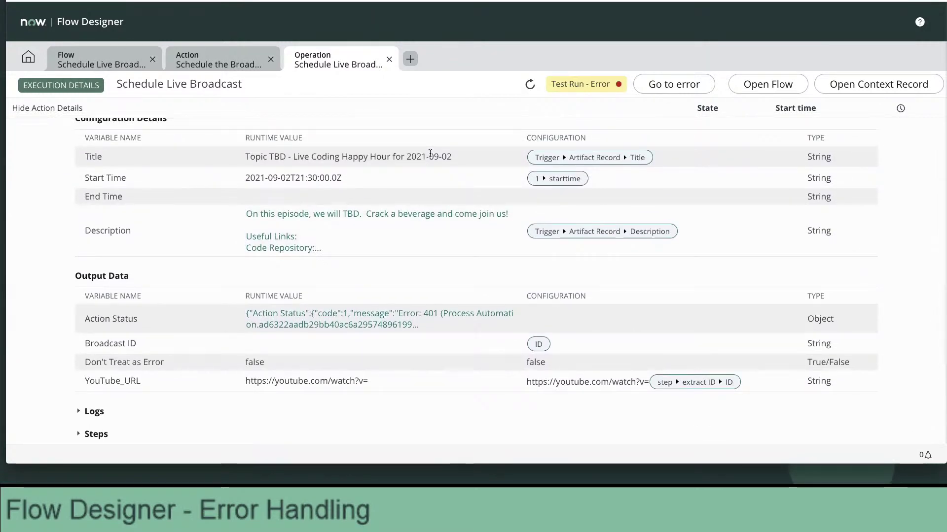
scroll(430, 155, up, 1)
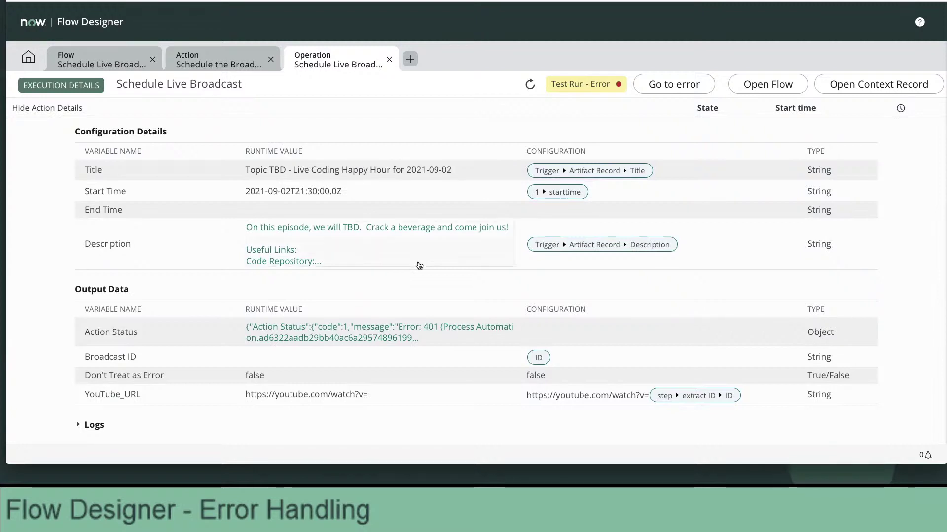
scroll(418, 265, down, 2)
scroll(418, 265, down, 3)
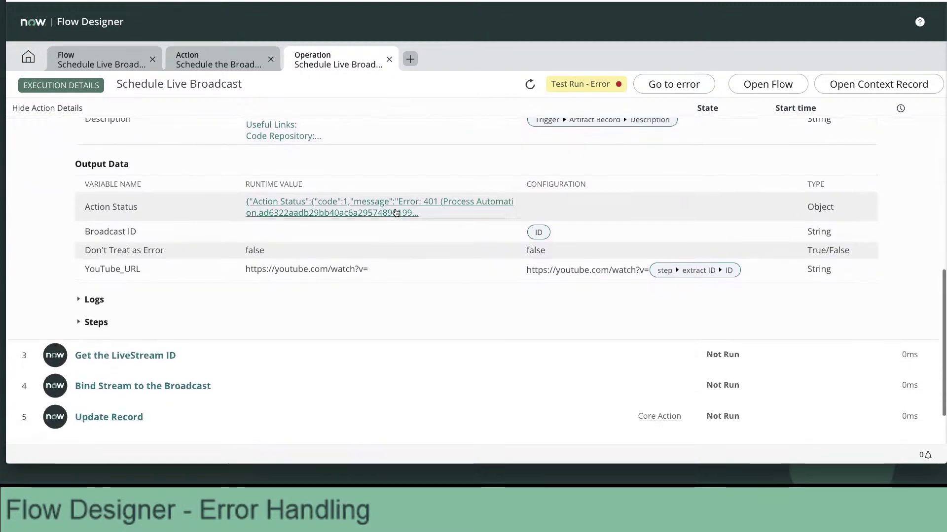
click(395, 213)
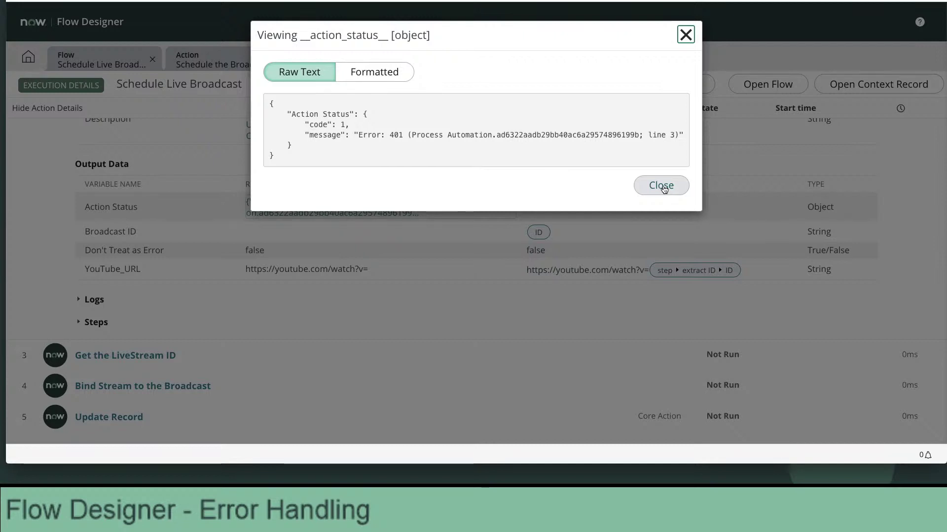
click(661, 186)
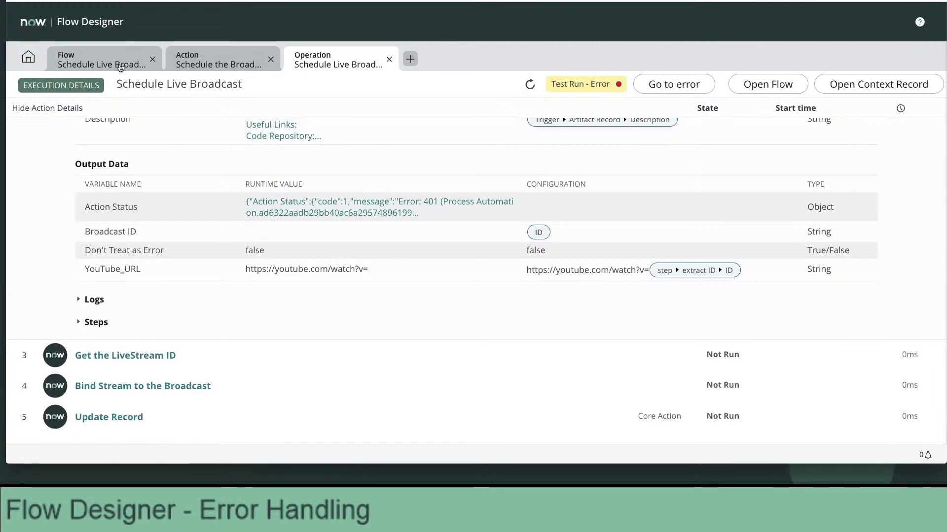
Back on the flow, dismiss the Test Flow dialog and IntegrationHub banner, and enable the Error Handler.
click(120, 67)
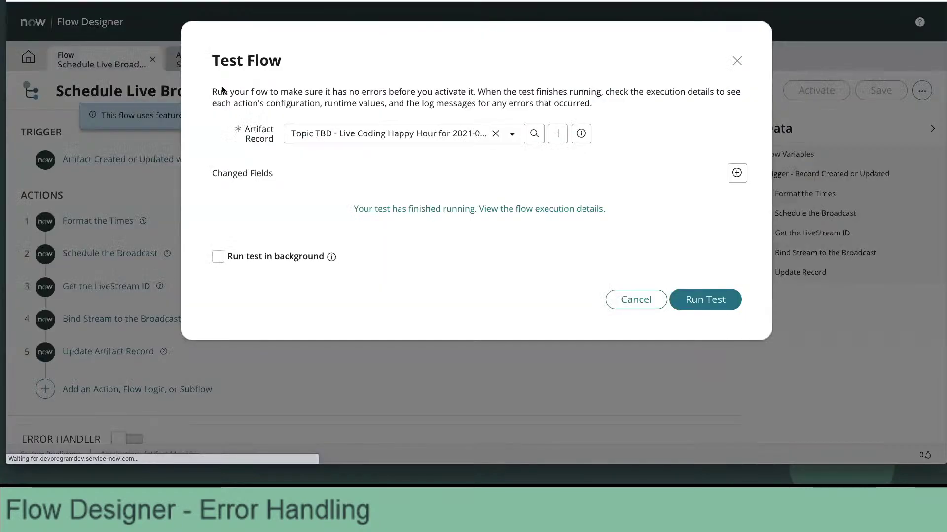
click(635, 300)
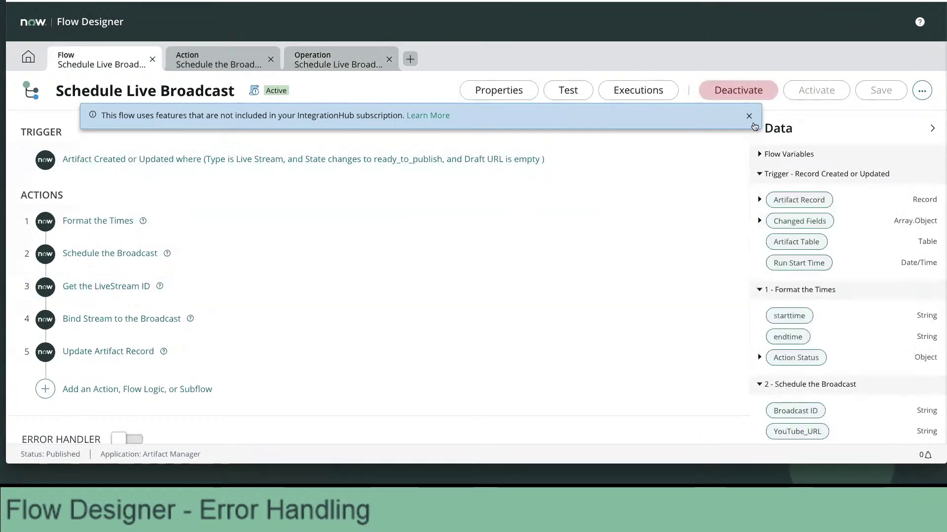
click(749, 116)
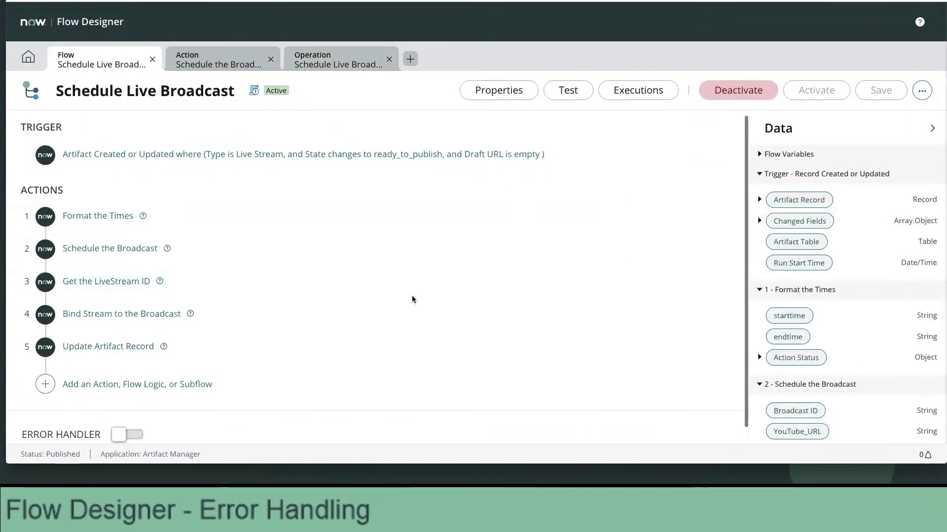
scroll(412, 298, down, 1)
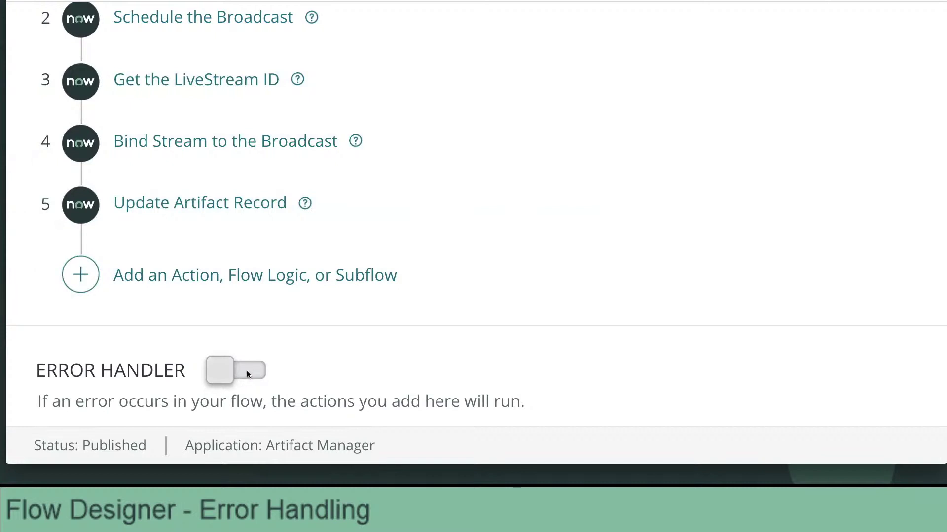
click(247, 374)
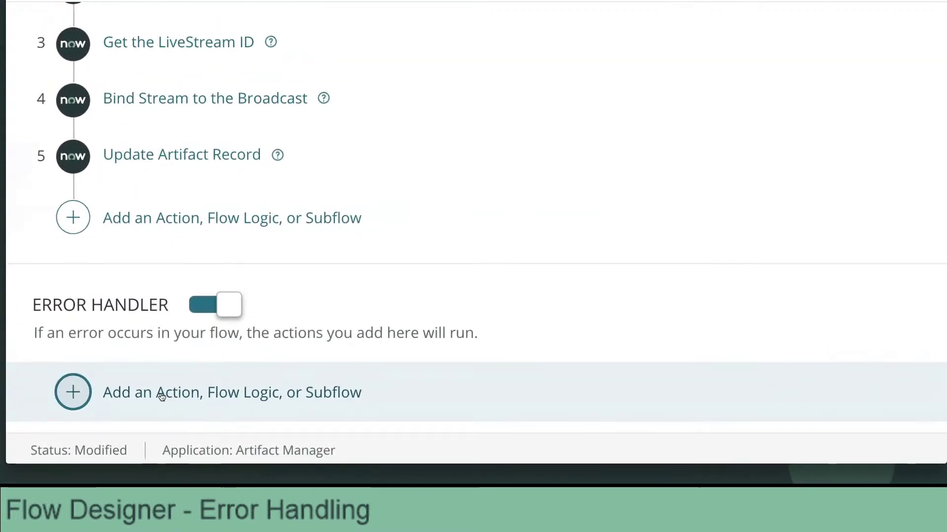
click(274, 395)
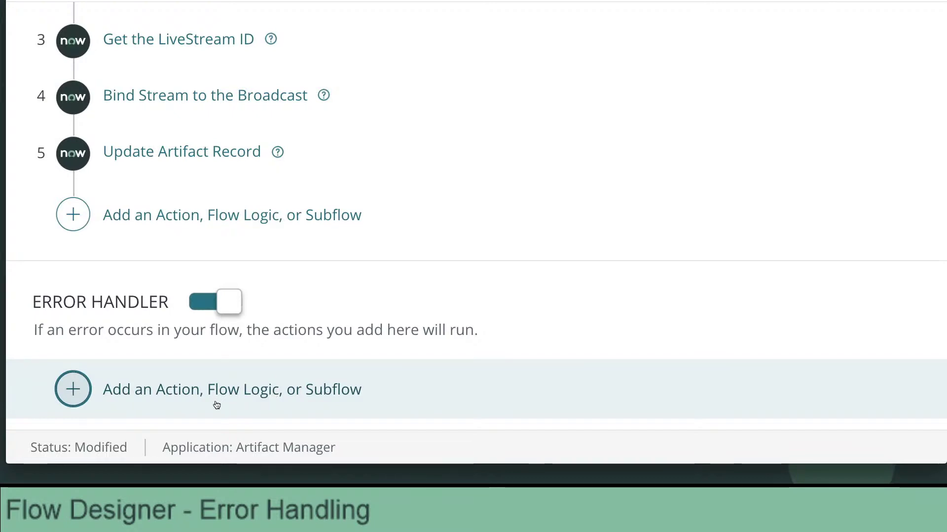
Add a ServiceNow Core Send Email action to the error handler.
click(74, 390)
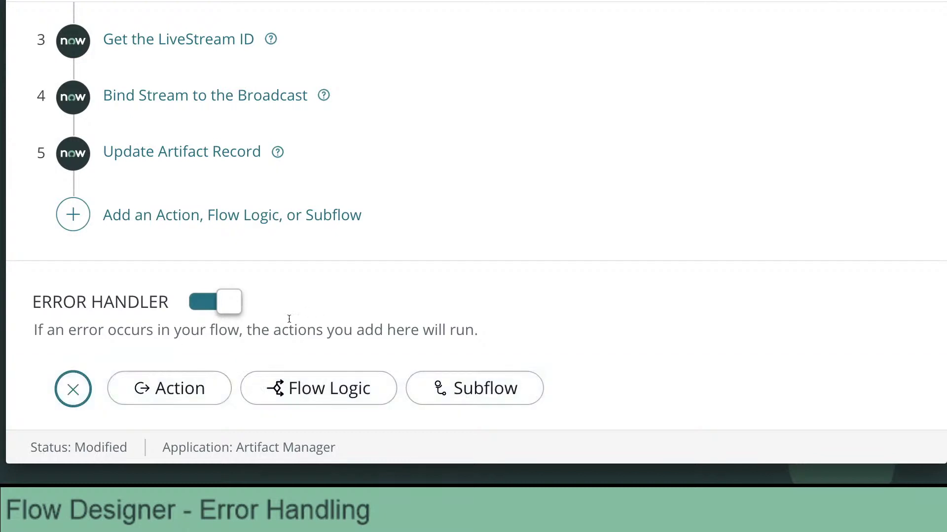
click(173, 390)
scroll(174, 393, down, 6)
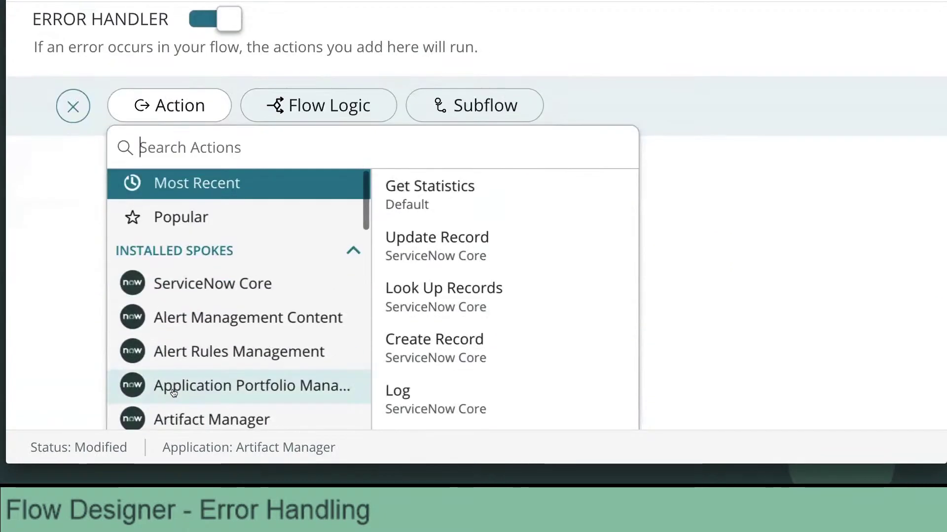
scroll(174, 393, down, 2)
click(235, 202)
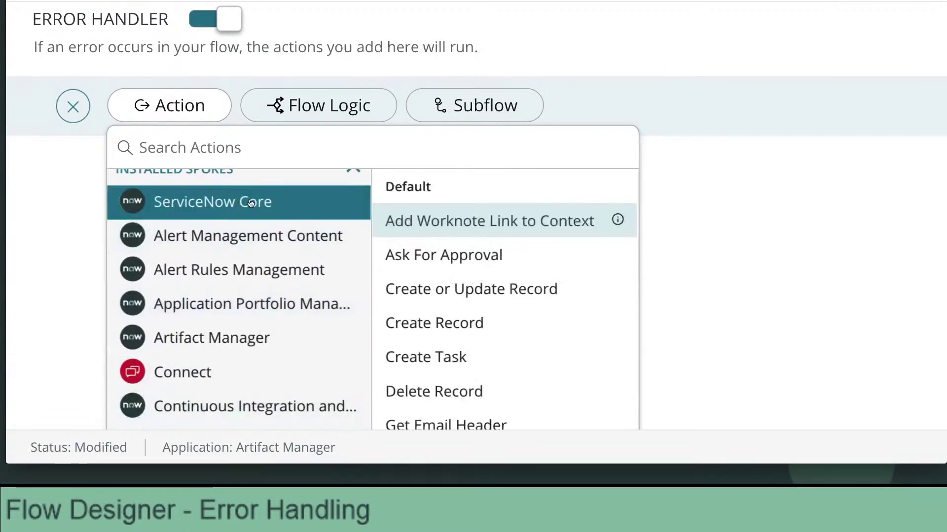
scroll(471, 338, down, 6)
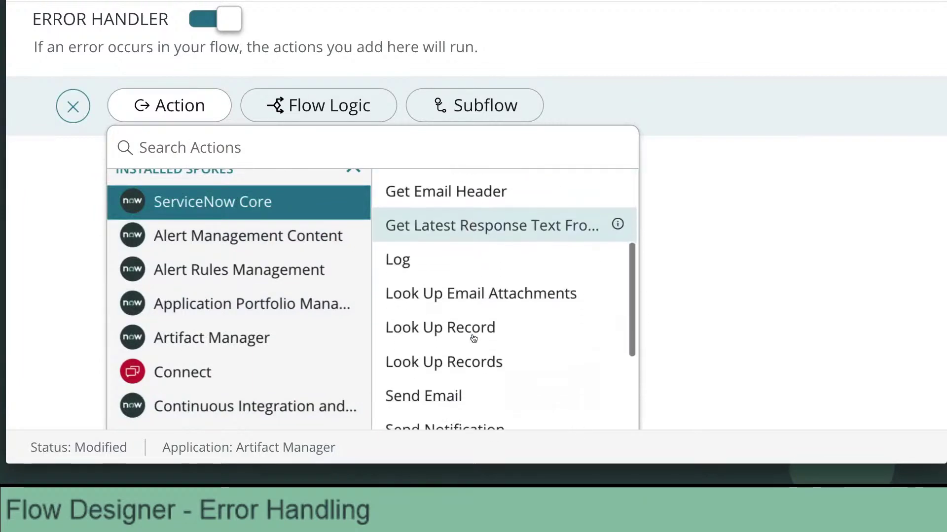
click(459, 336)
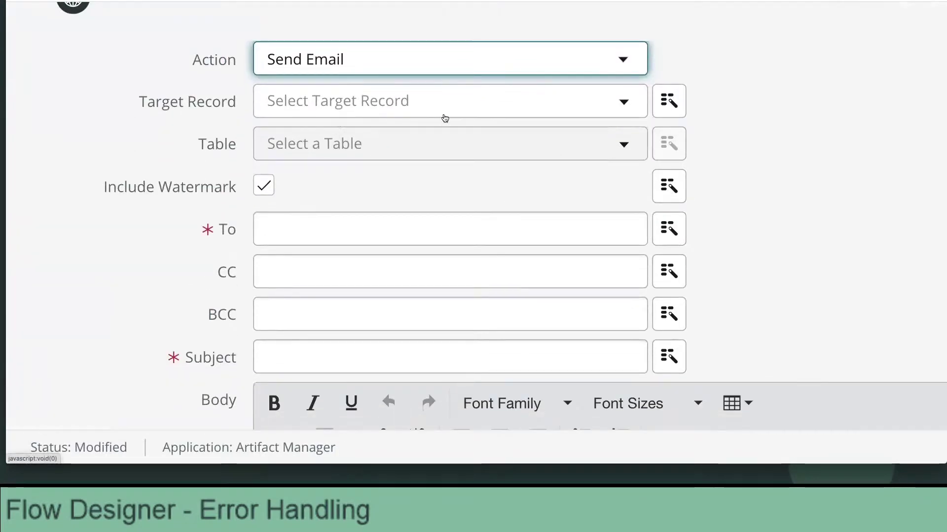
Enter the recipient's e-mail address, correcting the mistyped entries.
click(281, 233)
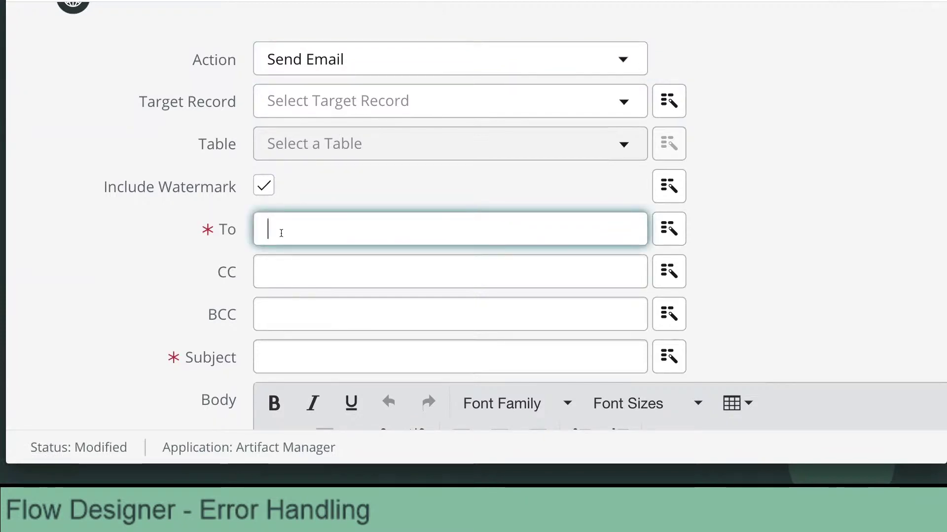
text(system ad)
key(ctrl+a)
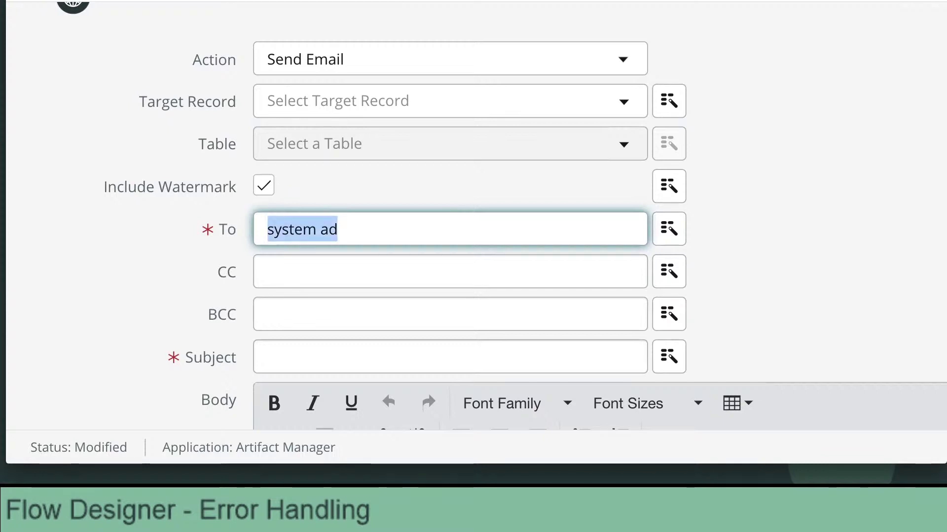
key(BackSpace)
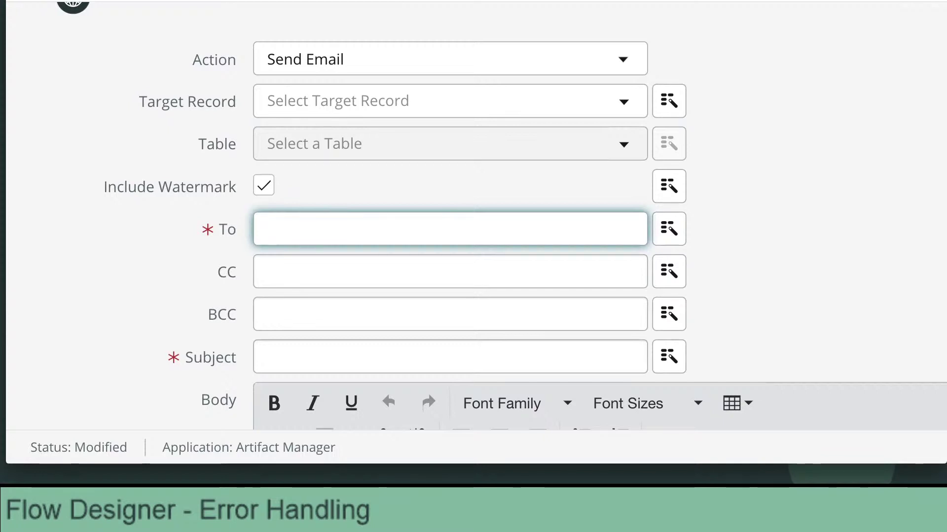
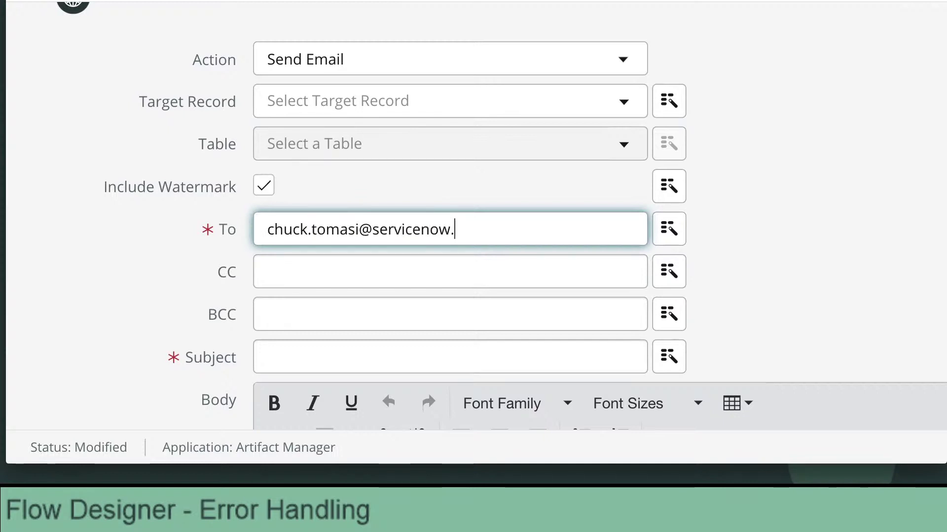
Set subject 'Your flow failed' and a body saying the live stream failed; check logs and credentials.
scroll(283, 301, down, 1)
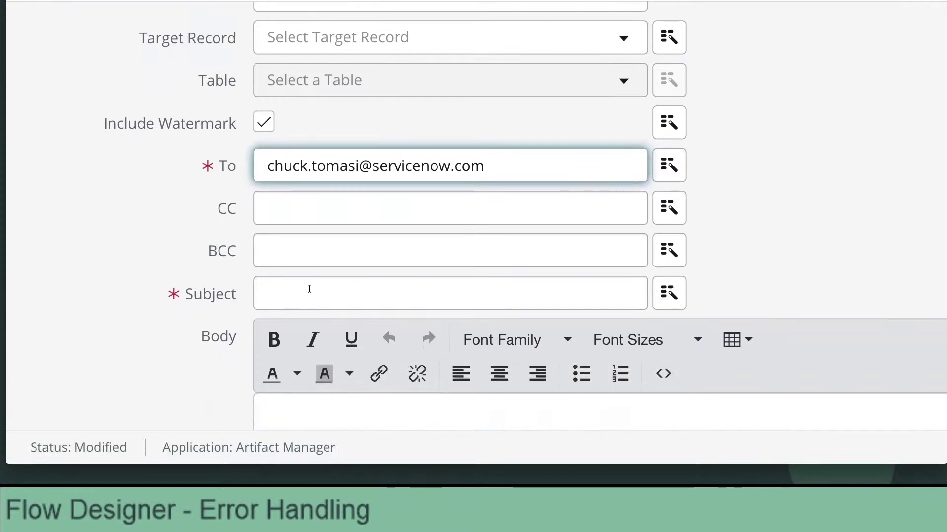
click(309, 291)
text(Your flow failed)
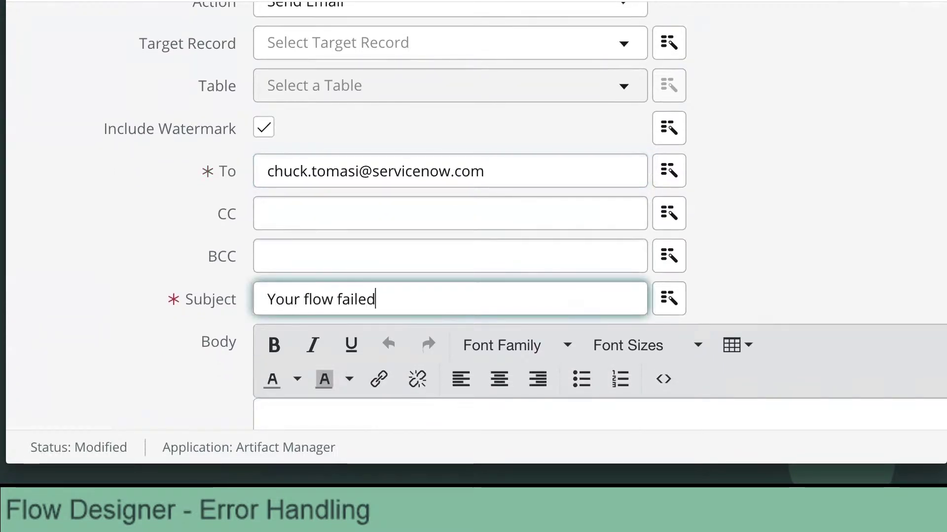
scroll(323, 325, down, 2)
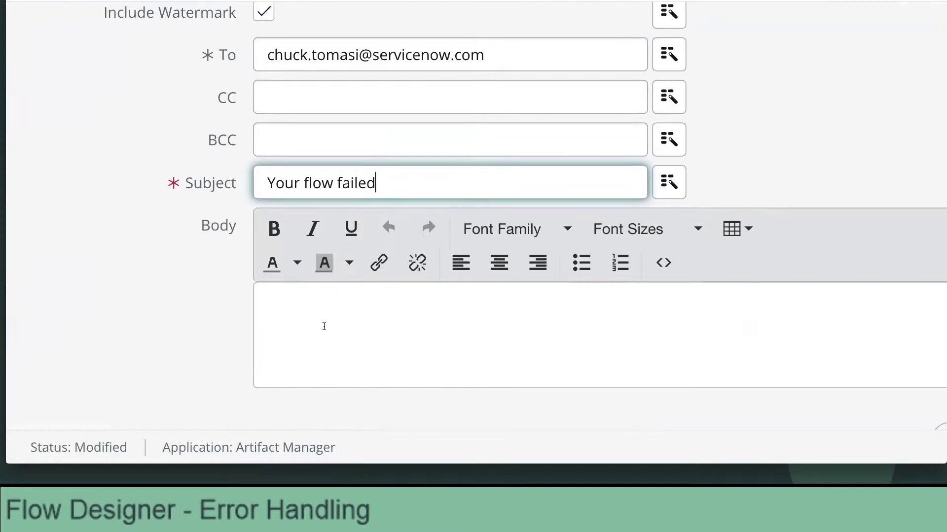
click(345, 319)
text(I wasn't able t)
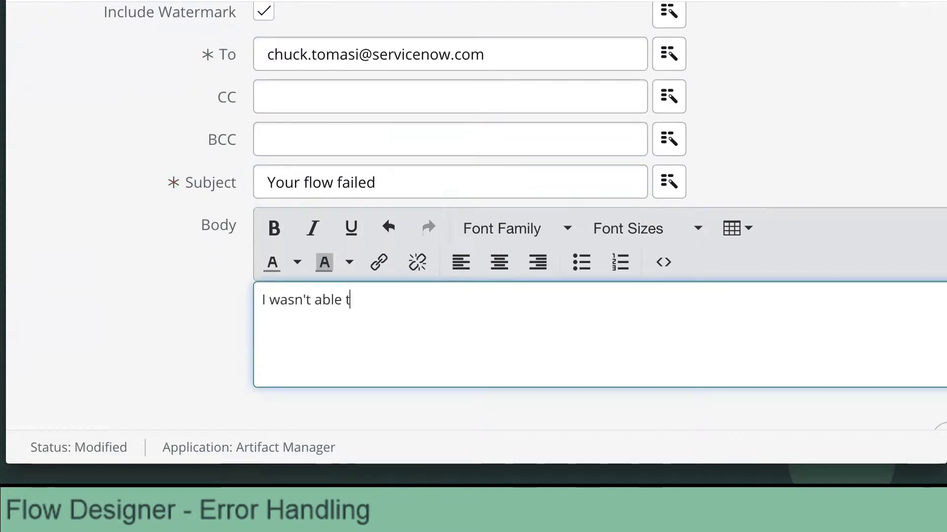
text(o make a n)
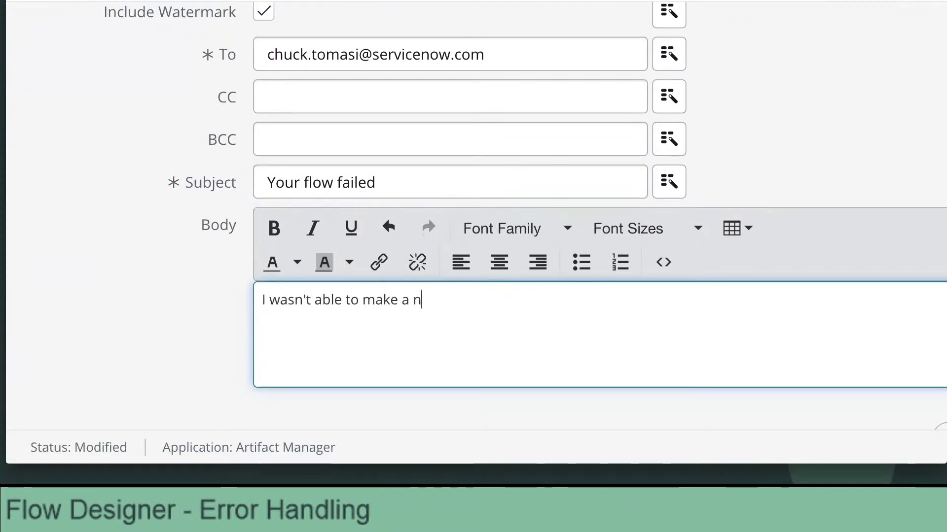
text(ew live stream. Ch)
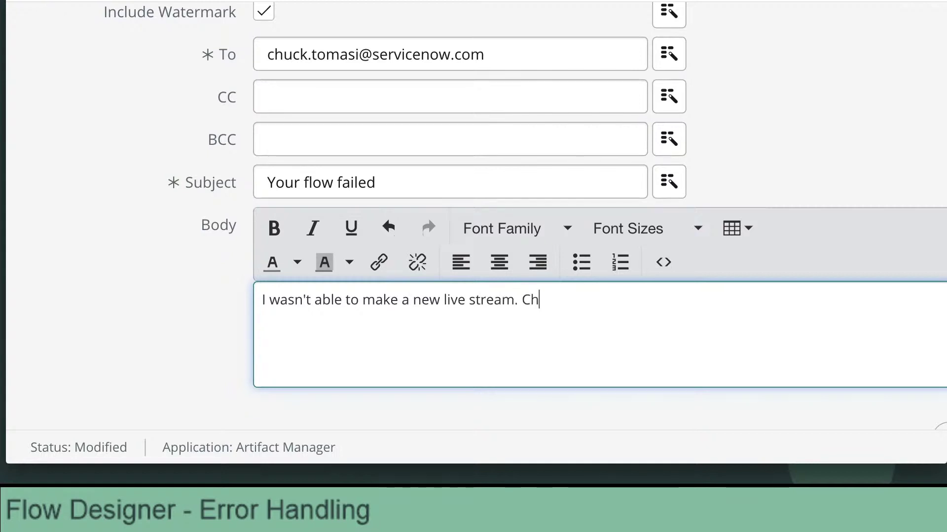
text(eck the logs, check th)
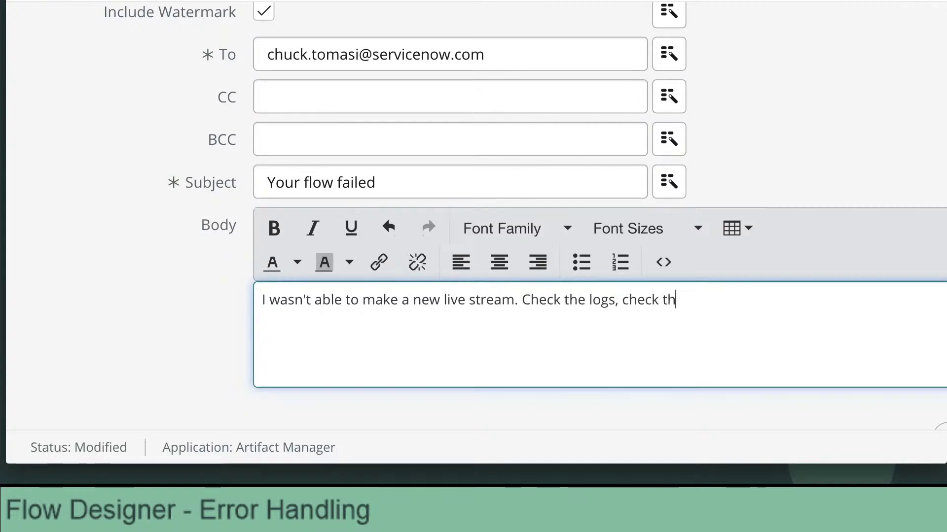
text(e credentials.)
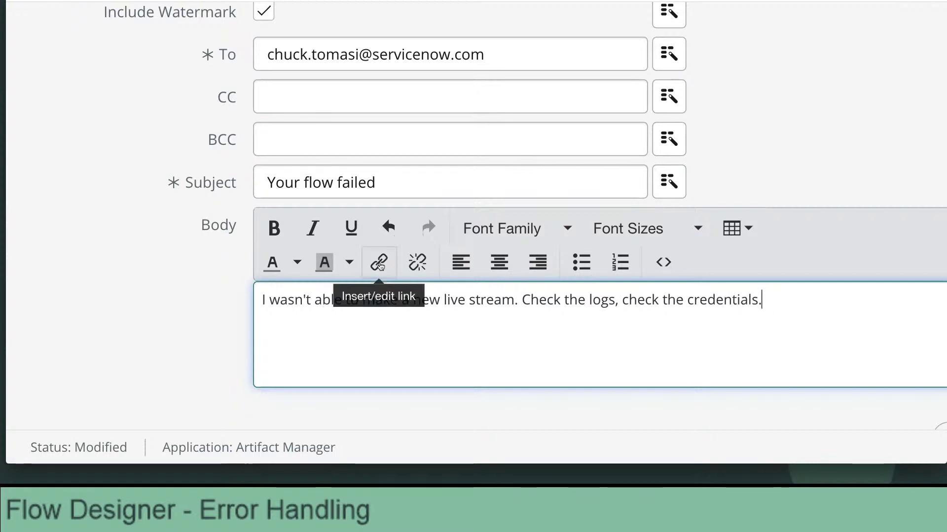
scroll(381, 266, right, 2)
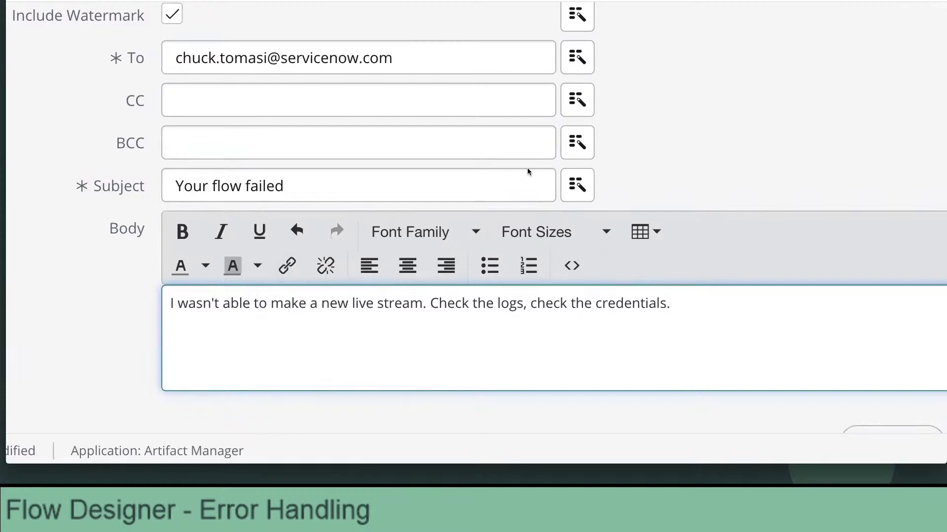
click(579, 185)
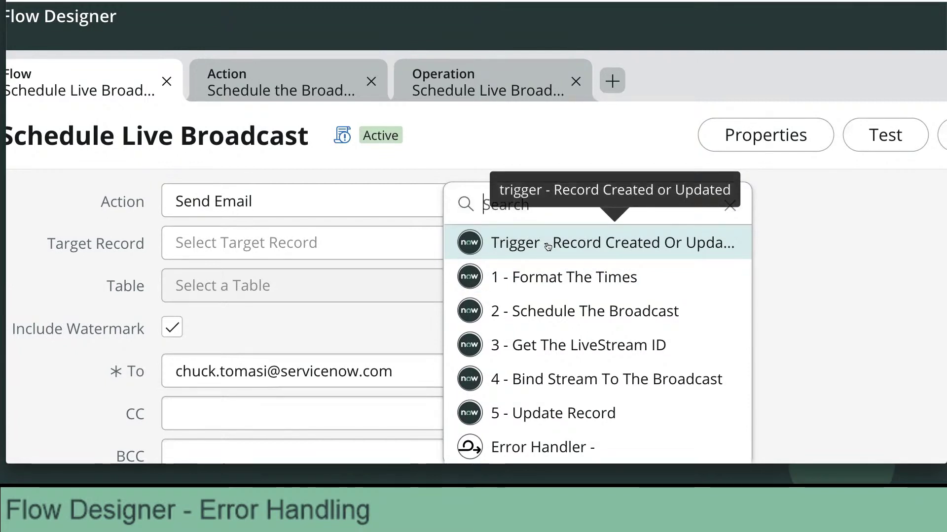
Append the Error Handler's Error Status Code pill to the subject.
scroll(549, 246, down, 2)
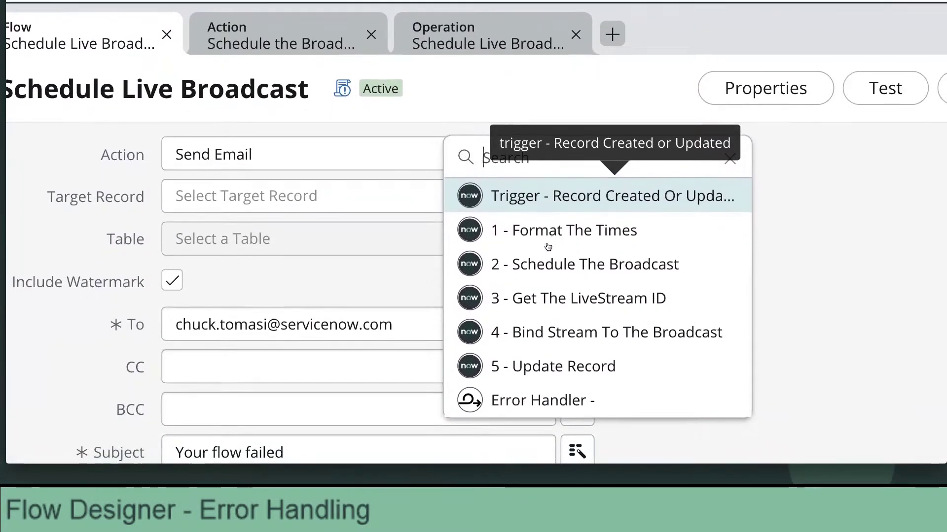
scroll(548, 246, down, 1)
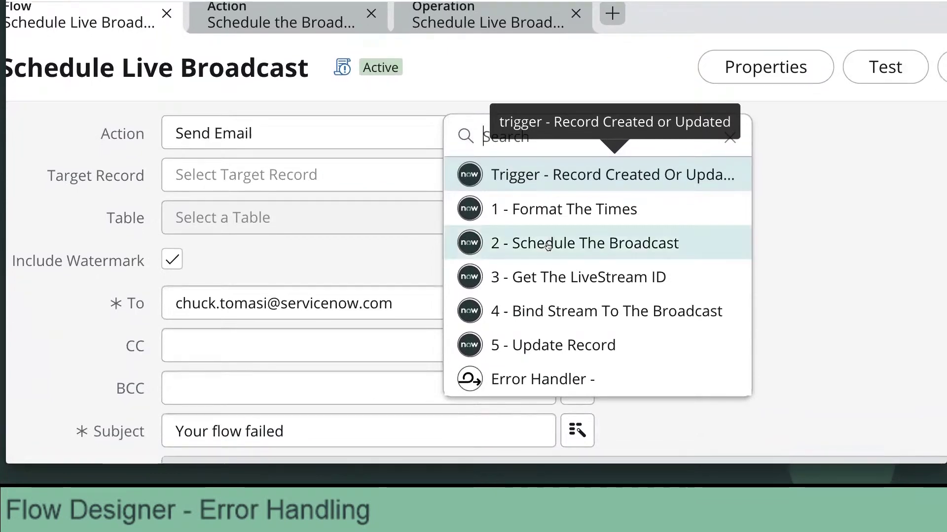
click(548, 245)
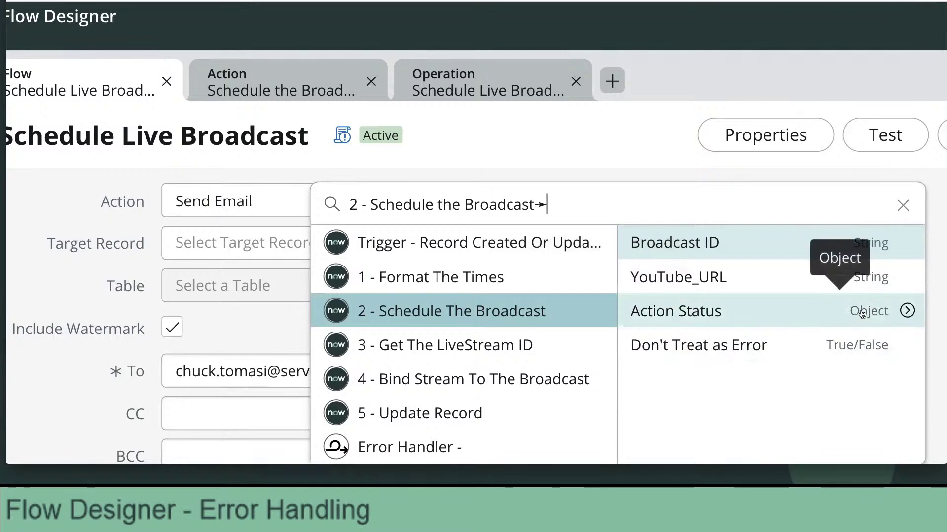
click(905, 311)
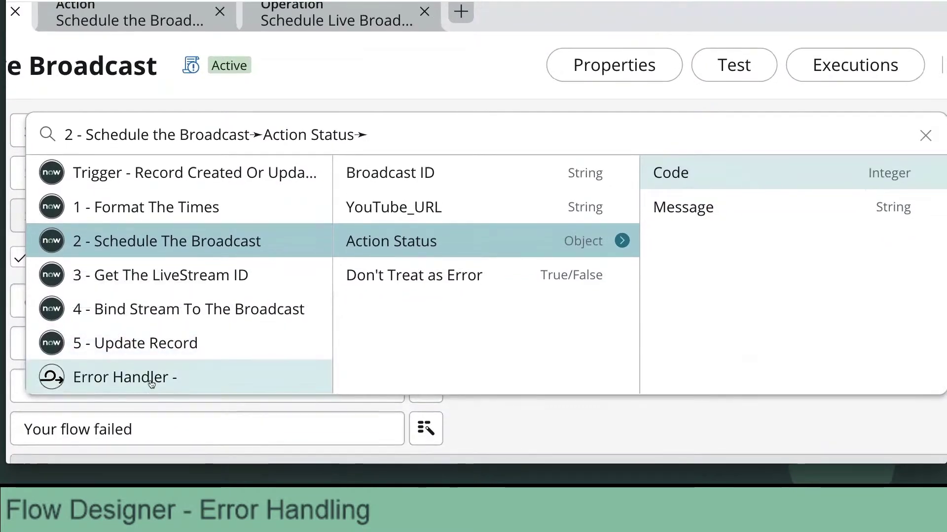
click(150, 448)
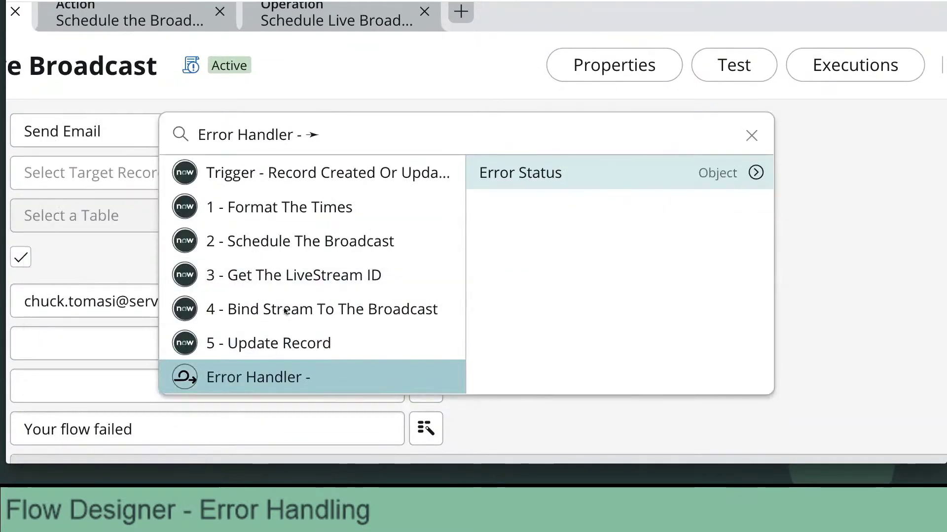
click(756, 173)
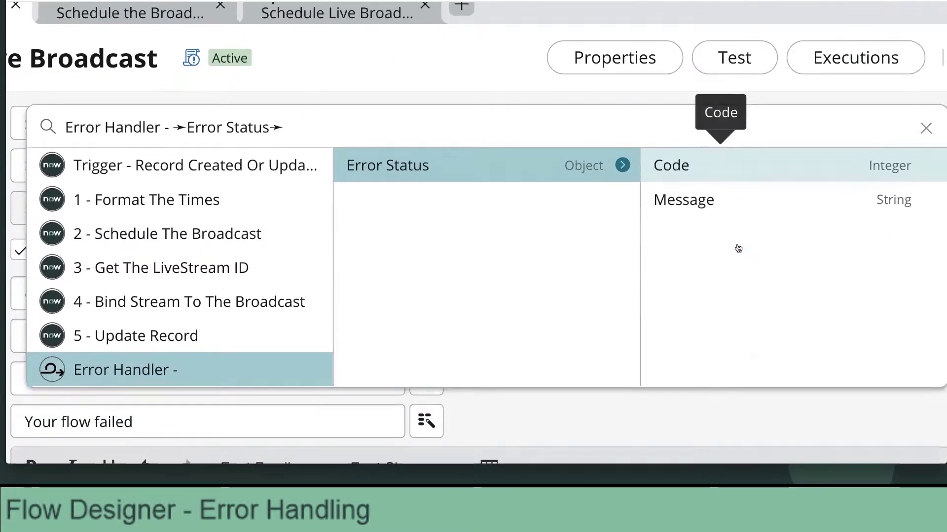
click(230, 237)
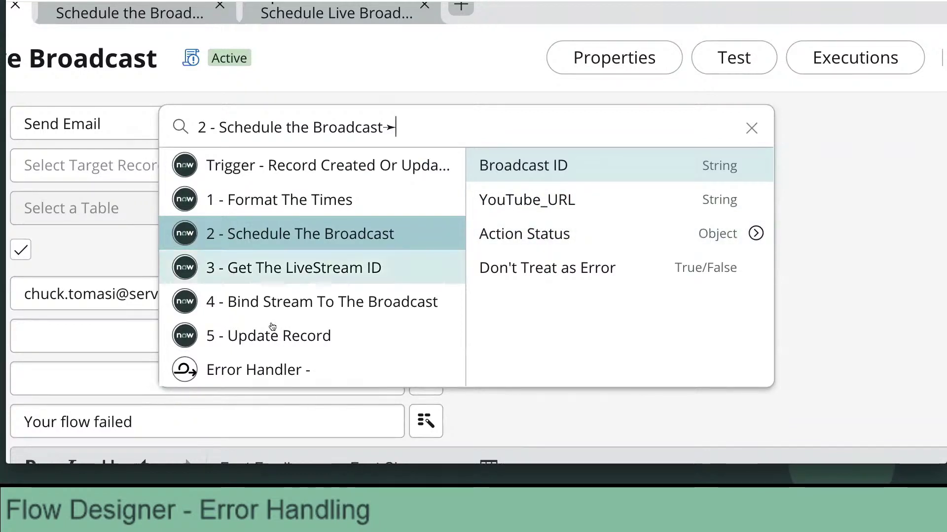
click(250, 376)
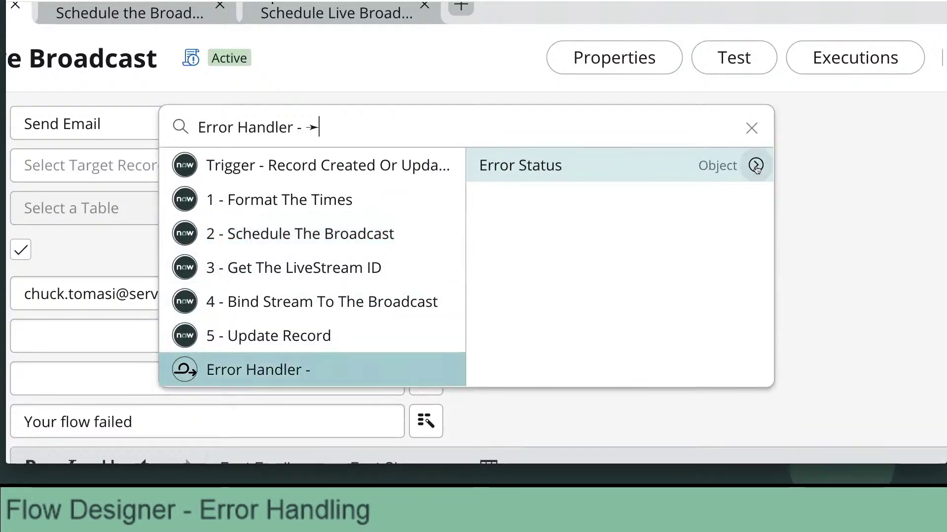
click(755, 166)
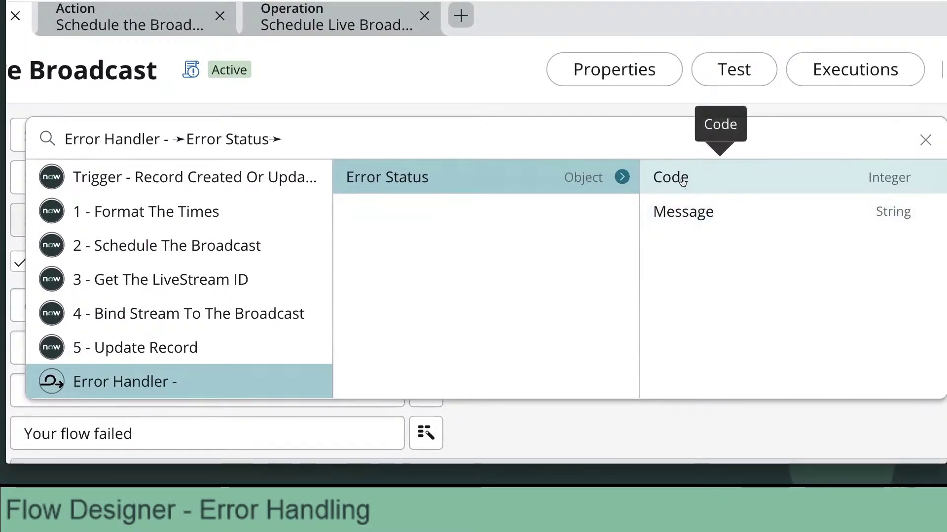
click(682, 178)
Add the Error Status Message pill after the Code pill, colon-separated.
scroll(226, 307, down, 2)
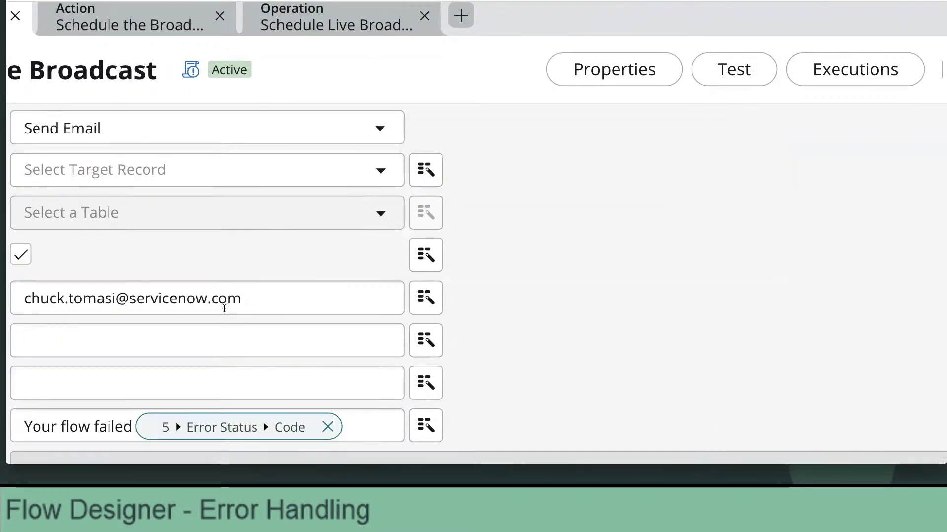
click(361, 371)
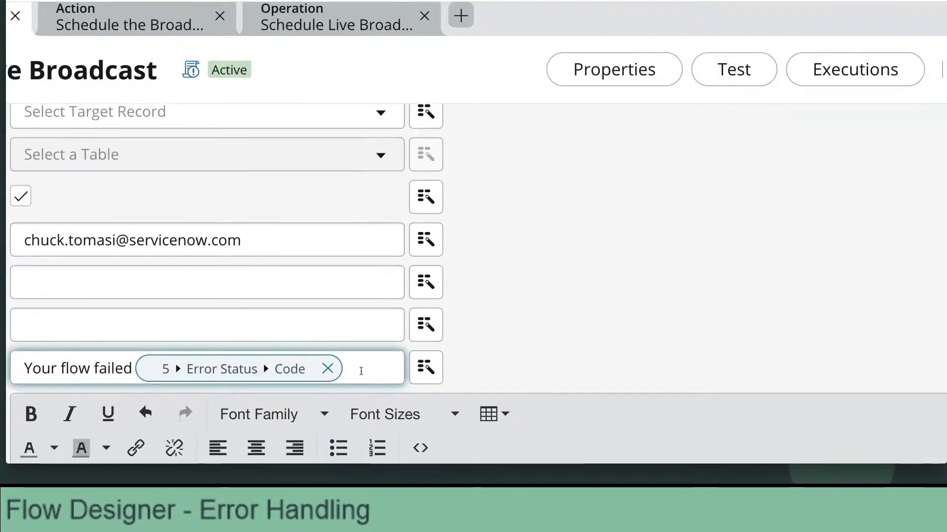
click(427, 368)
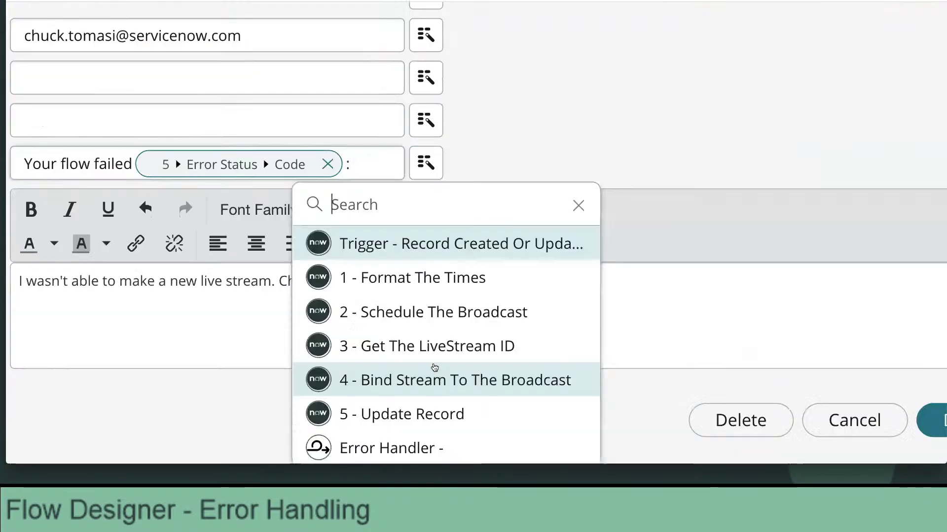
click(454, 448)
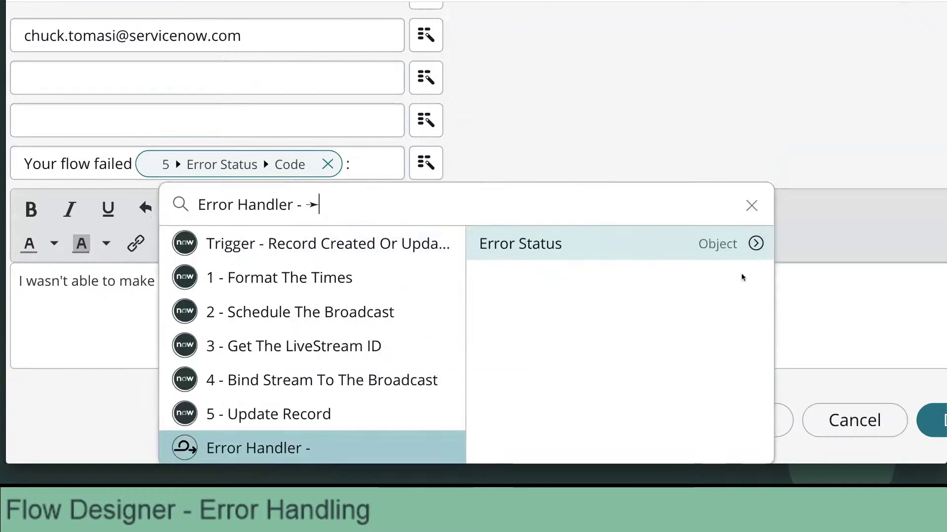
click(757, 243)
click(685, 279)
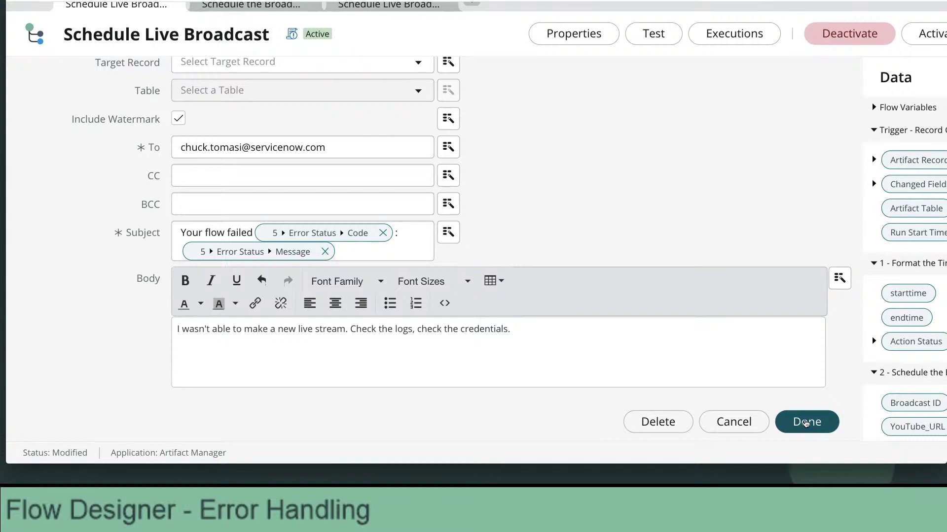
Save the Send Email step and test the flow on the Live Coding Happy Hour record.
click(805, 423)
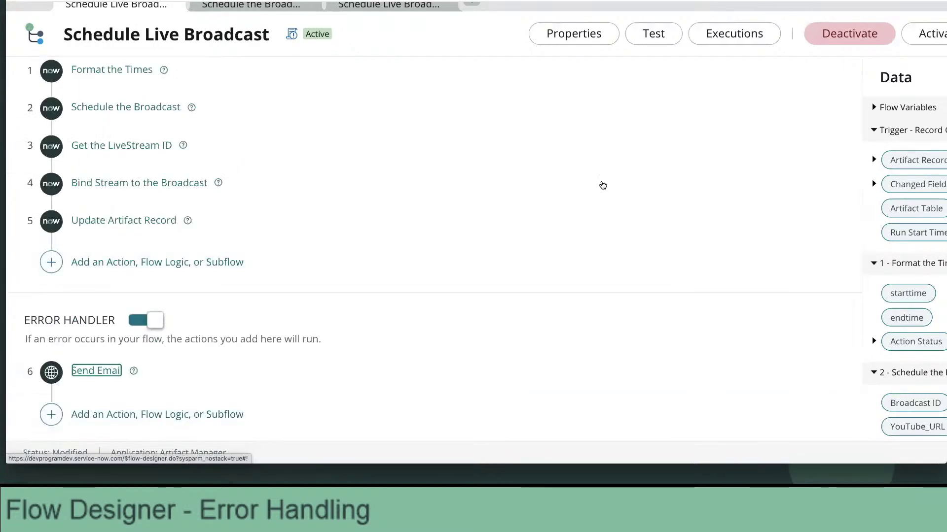
click(653, 36)
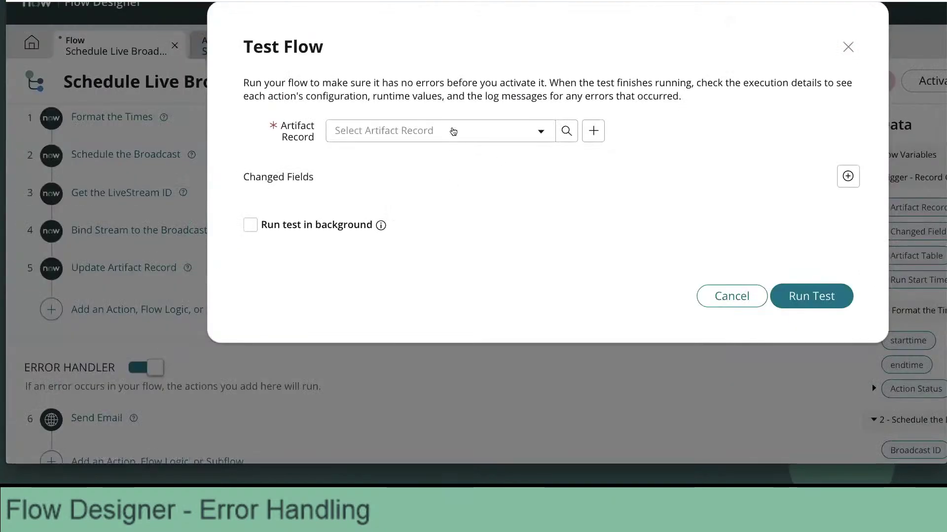
click(453, 130)
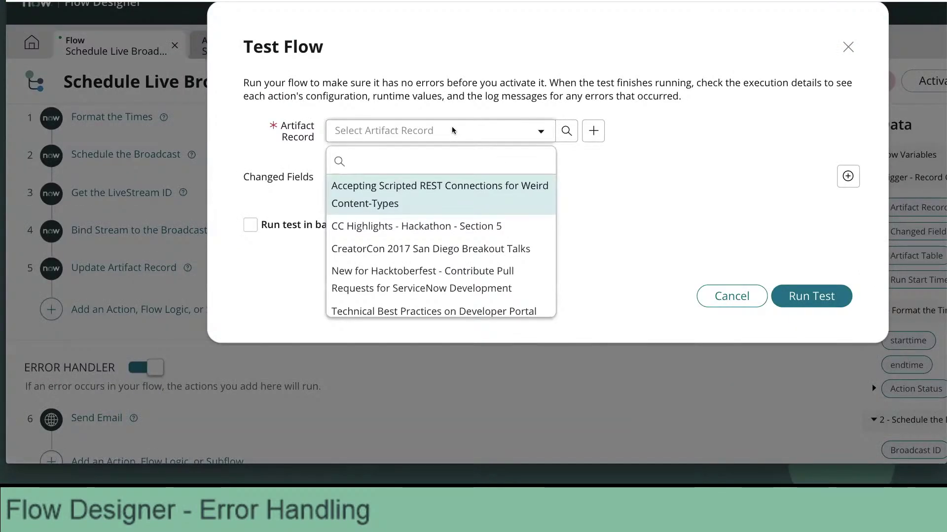
text(Topic TBD - Live Coding Happy Hour for 2021-09-02)
click(521, 201)
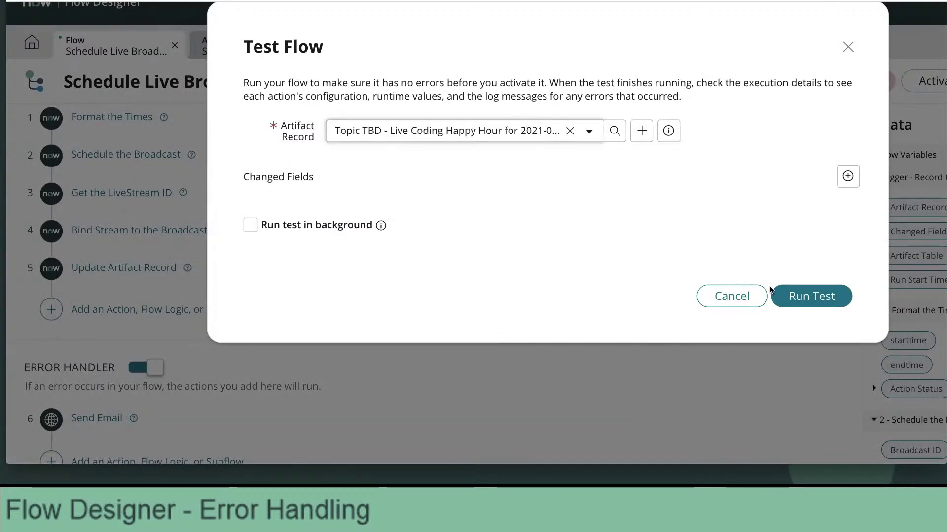
click(809, 298)
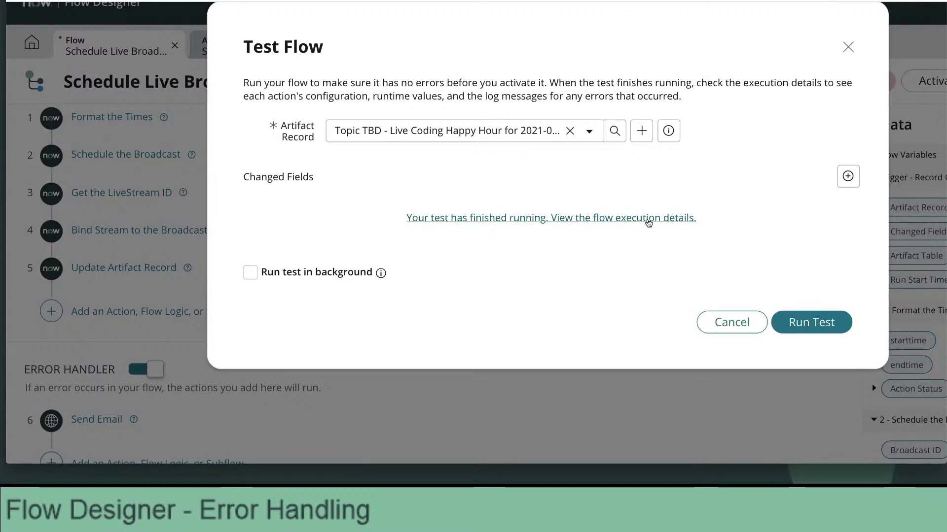
click(649, 217)
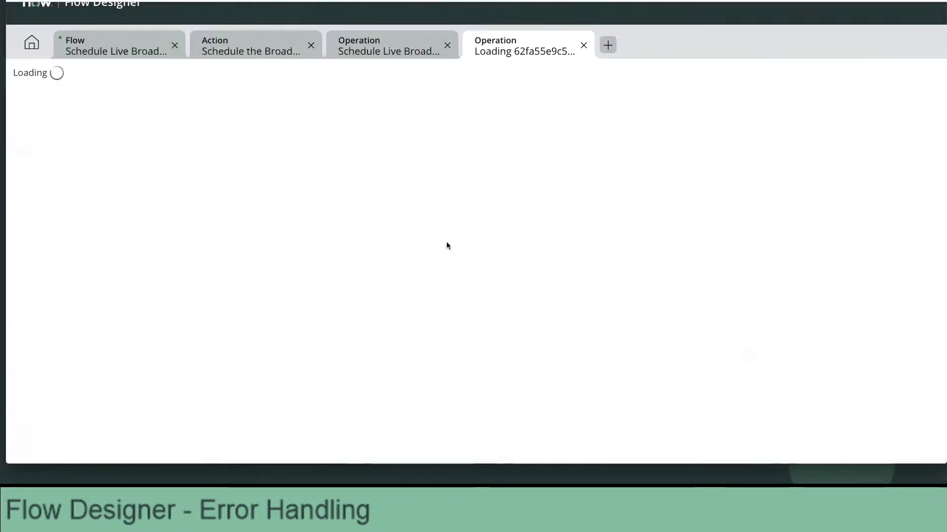
scroll(328, 353, down, 3)
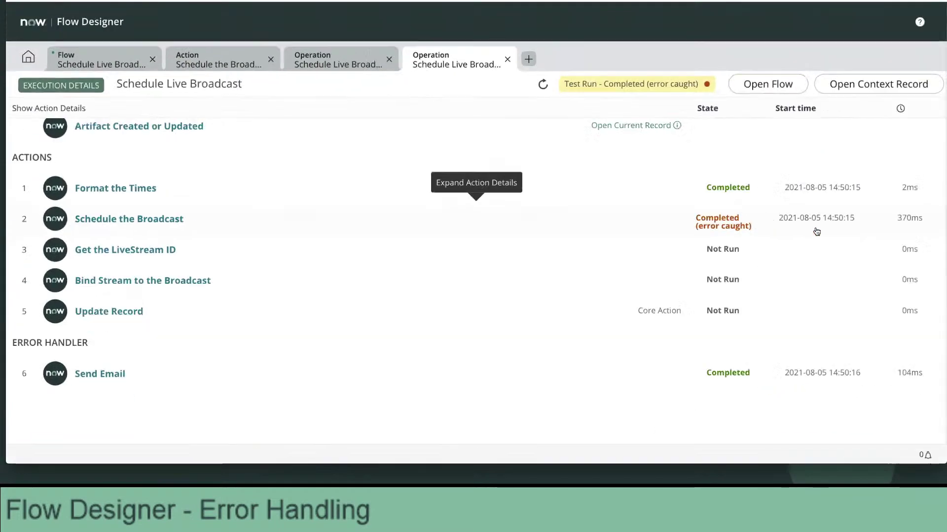
click(721, 373)
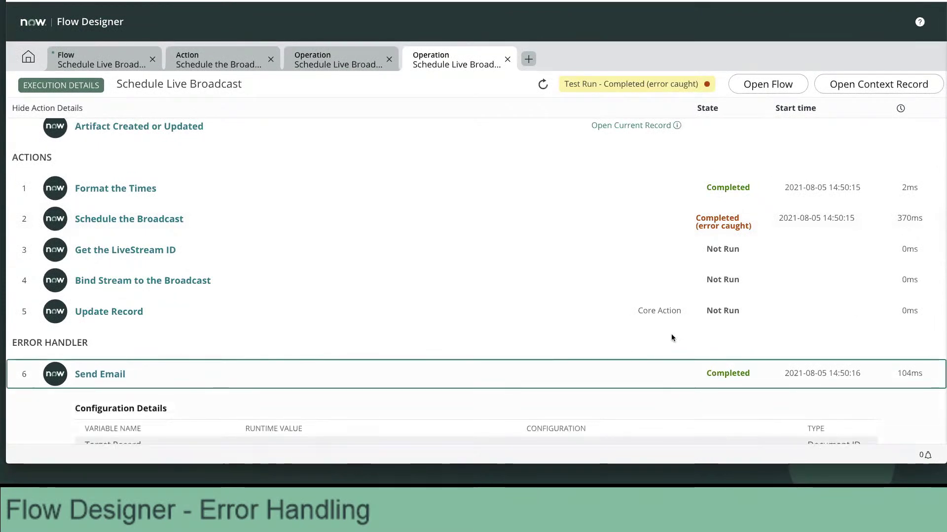
scroll(672, 337, down, 2)
scroll(673, 338, down, 3)
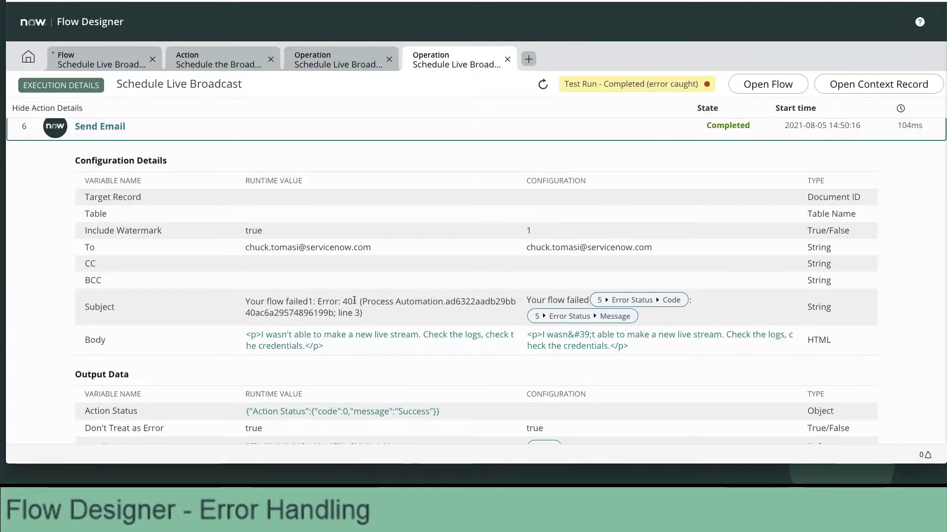
click(346, 301)
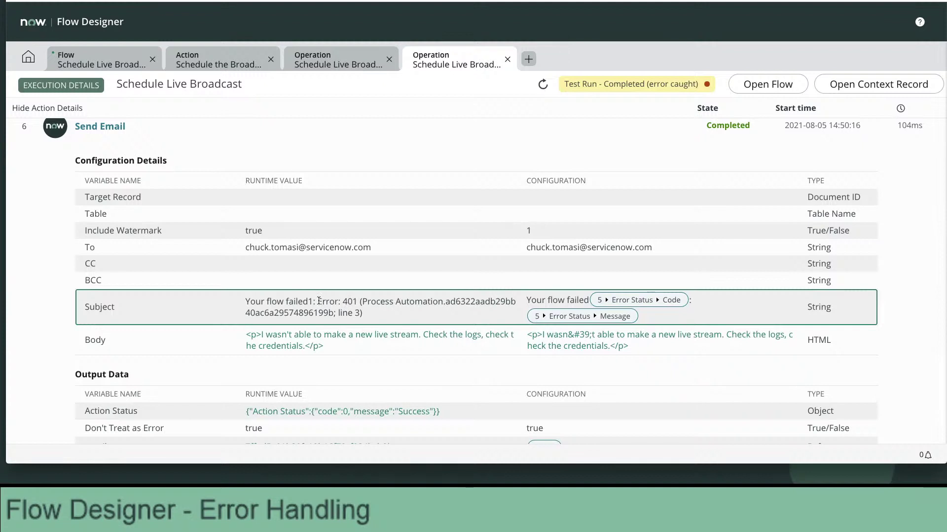
drag(318, 301, 365, 311)
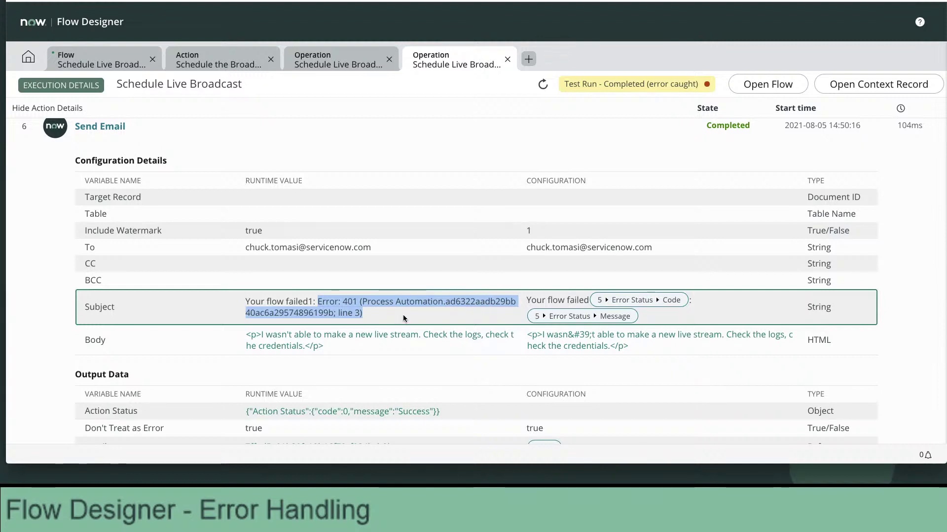
scroll(403, 319, up, 2)
scroll(403, 319, down, 3)
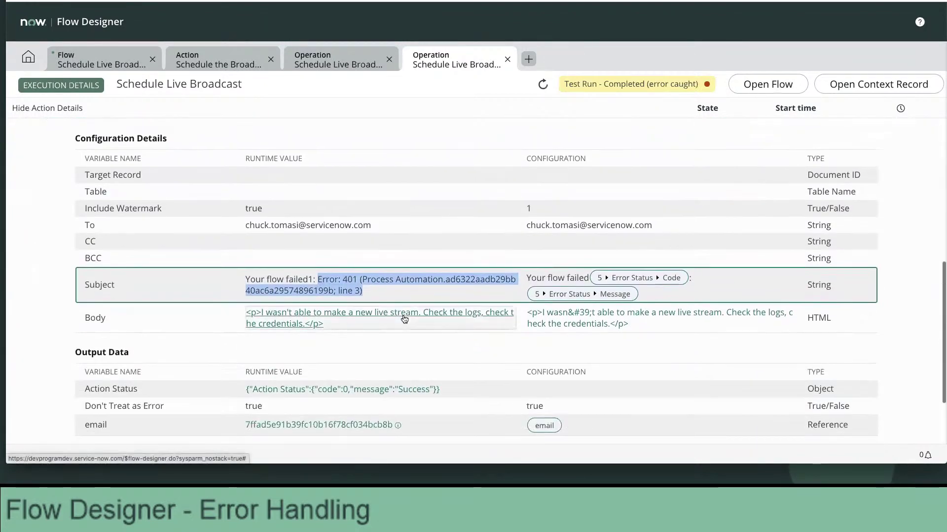
scroll(403, 318, down, 1)
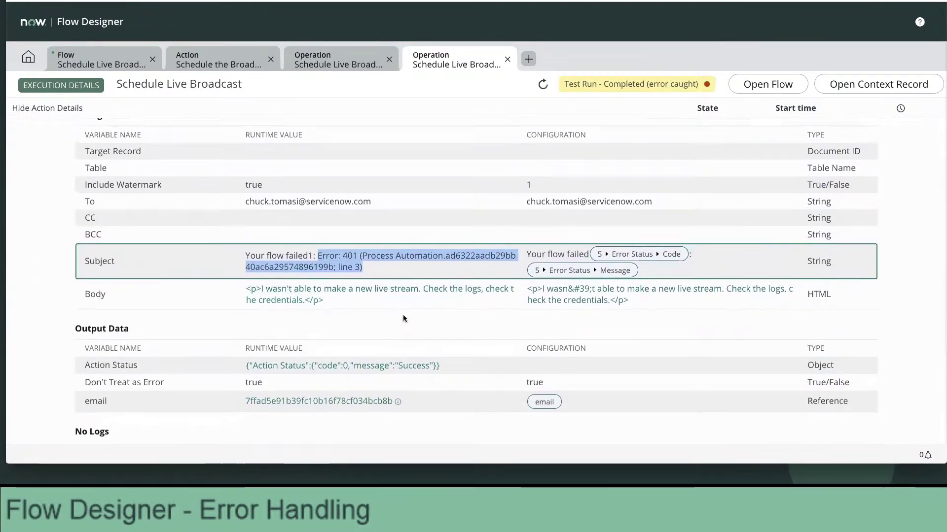
scroll(403, 318, up, 10)
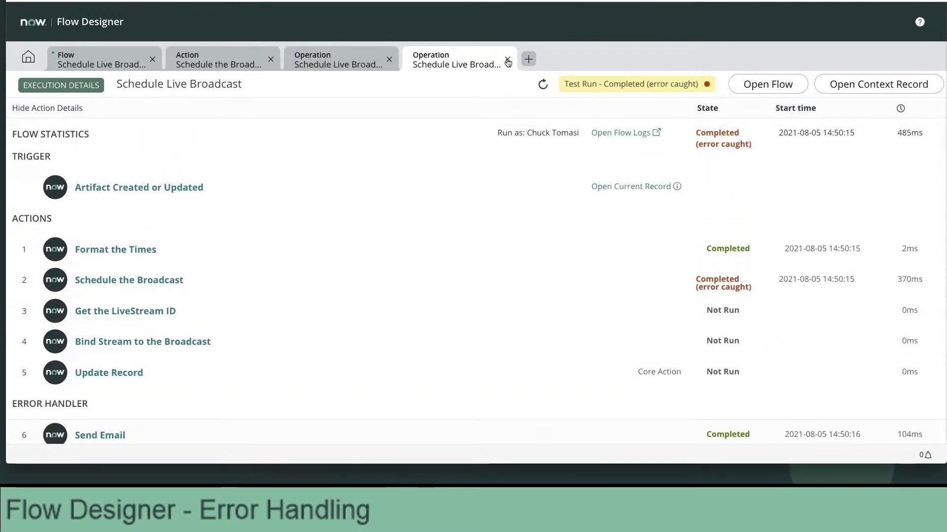
Close both execution detail tabs and dismiss the IntegrationHub subscription banner.
click(508, 59)
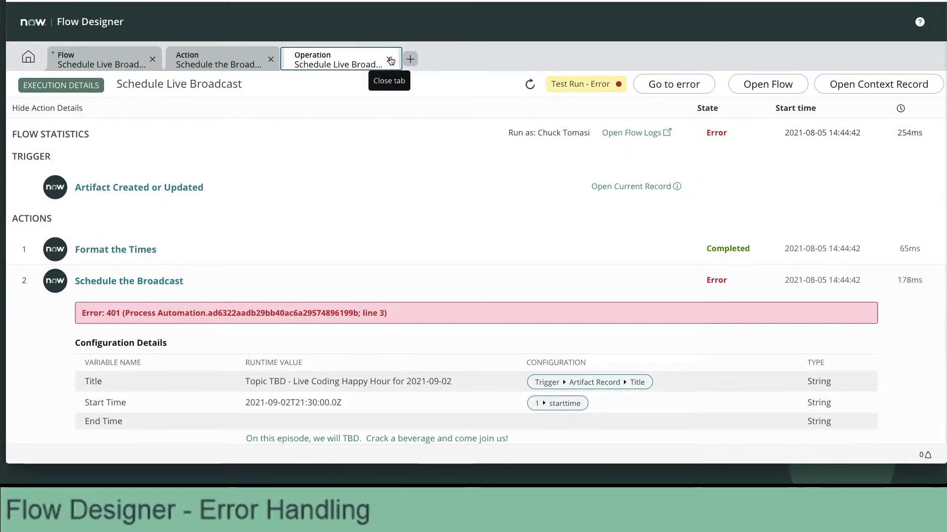
click(390, 60)
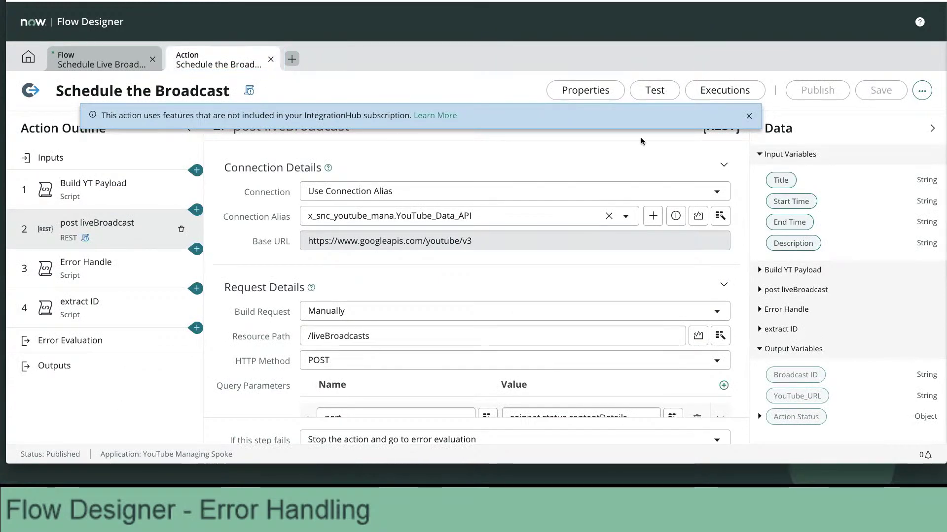
click(749, 116)
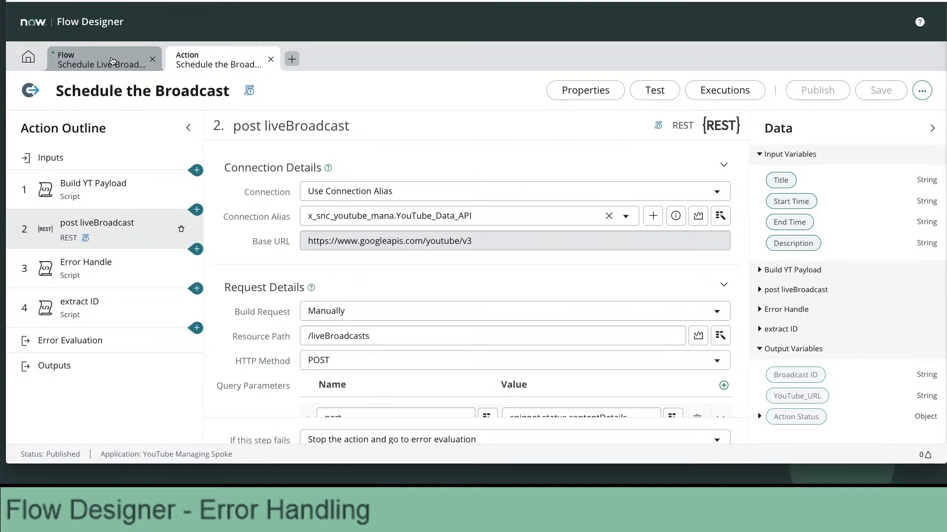
Return to the Schedule Live Broadcast flow, cancel the test dialog, and add a step after Send Email.
click(112, 61)
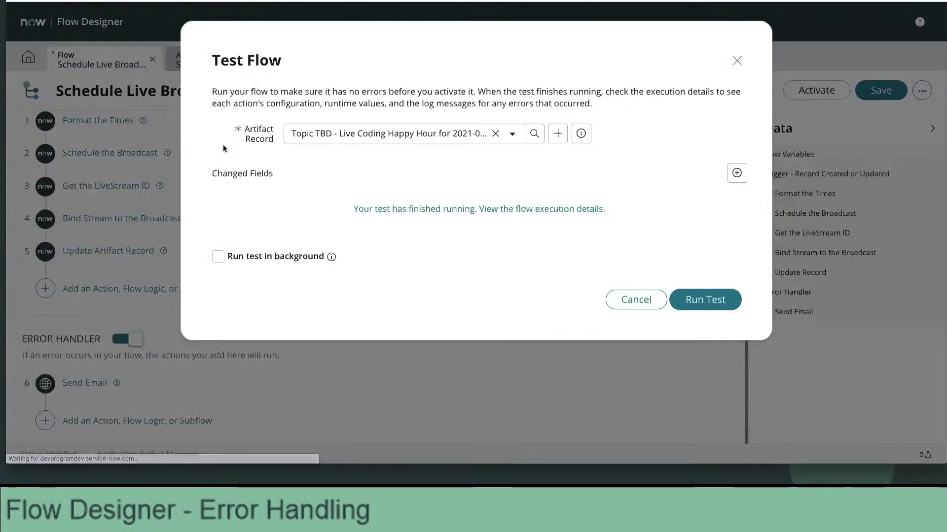
click(634, 300)
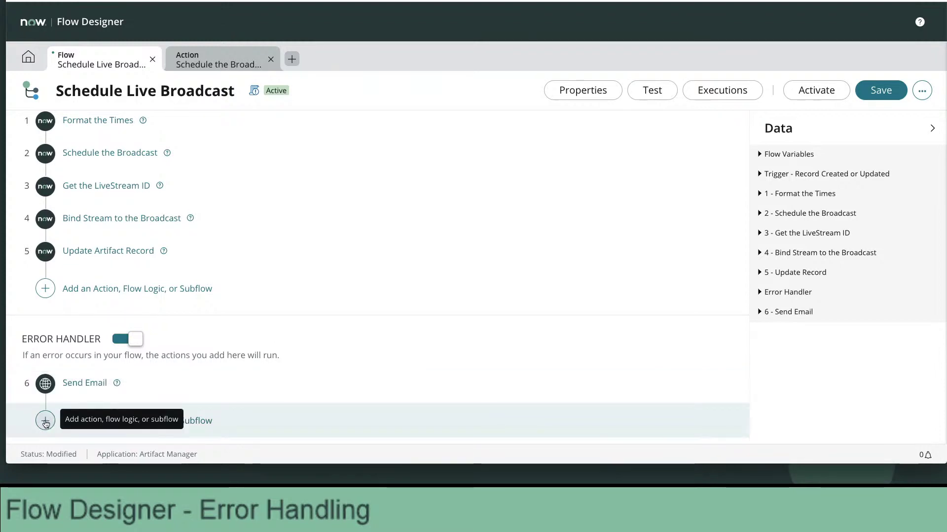
click(45, 422)
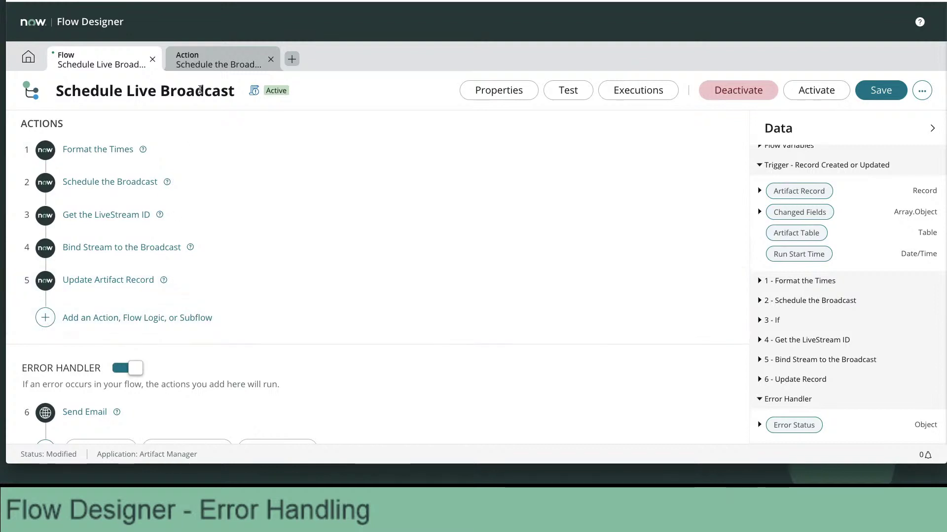
Set the post liveBroadcast step's failure option to 'Stop the action and go to error evaluation'.
click(208, 60)
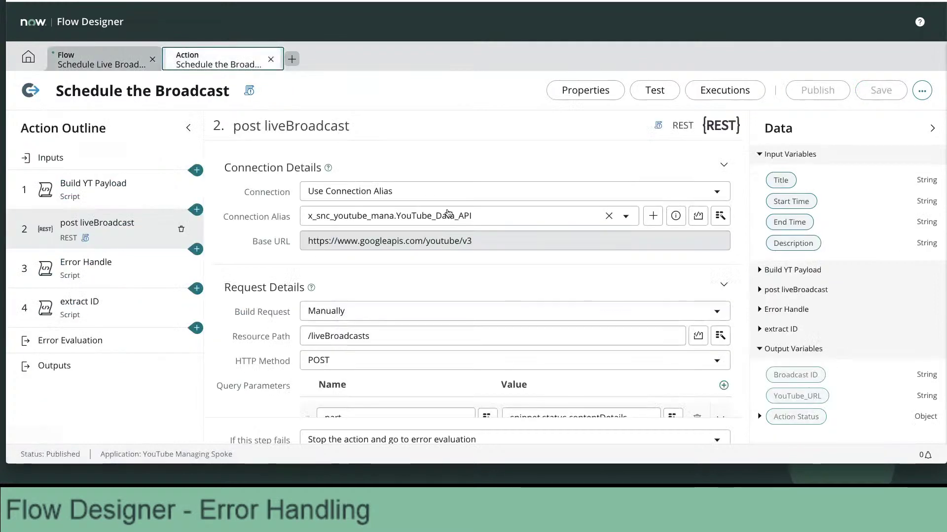
scroll(471, 168, down, 1)
scroll(474, 168, down, 3)
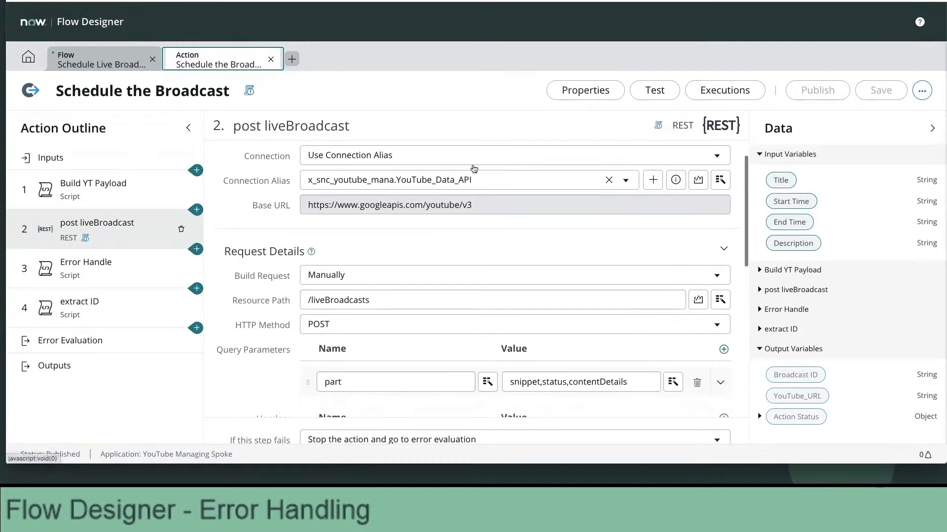
scroll(472, 168, down, 1)
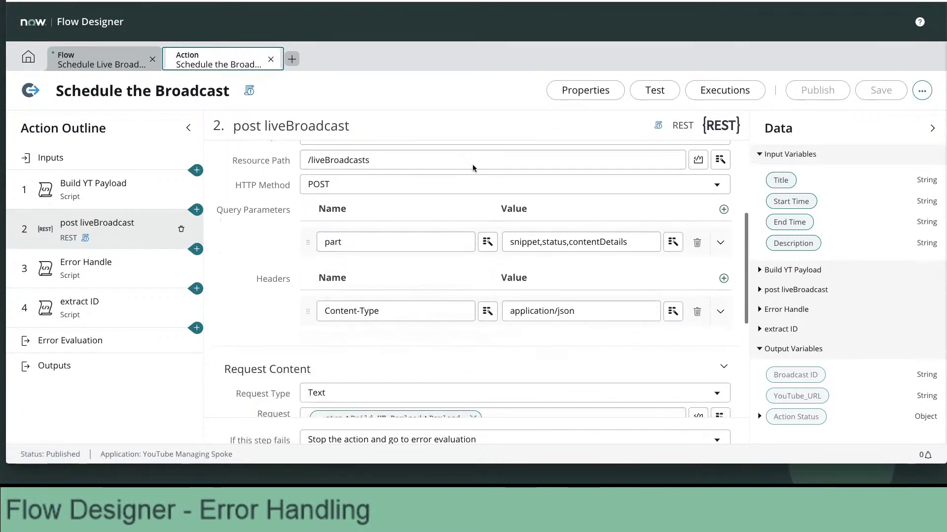
scroll(416, 340, down, 1)
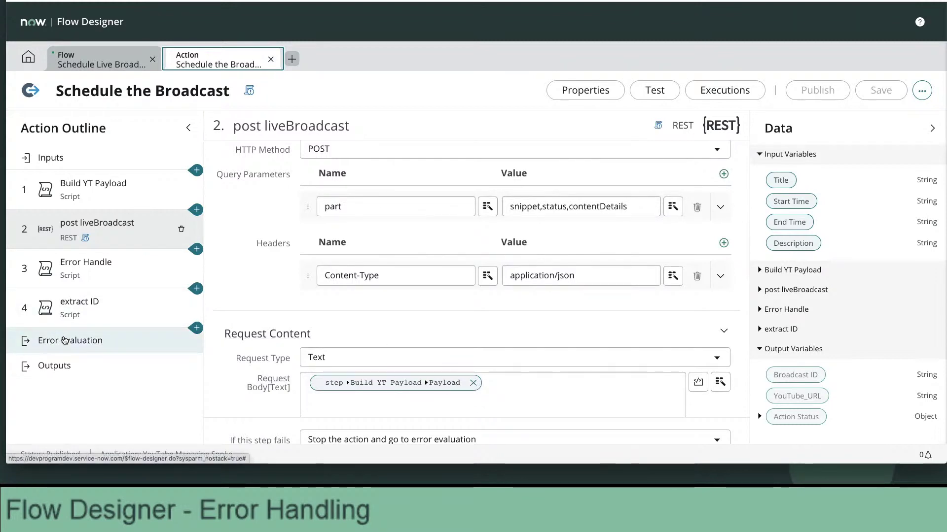
scroll(442, 392, down, 4)
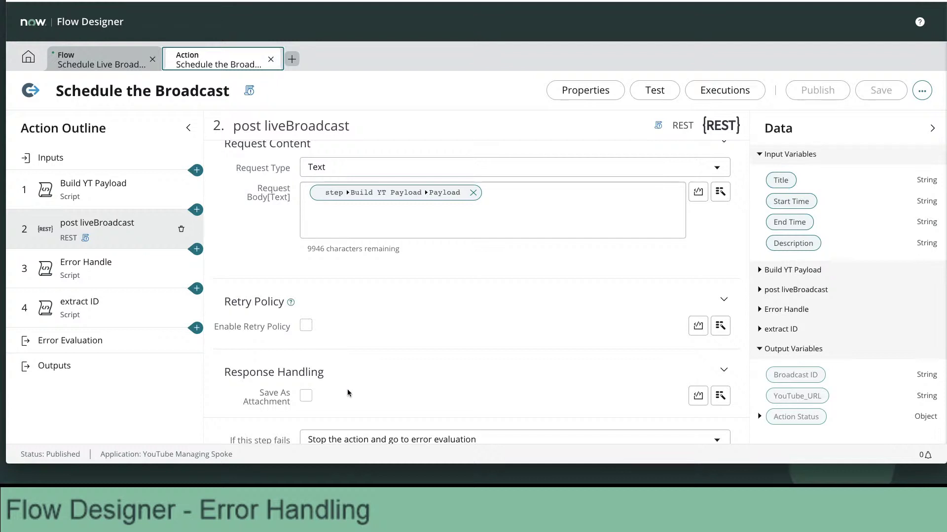
click(388, 439)
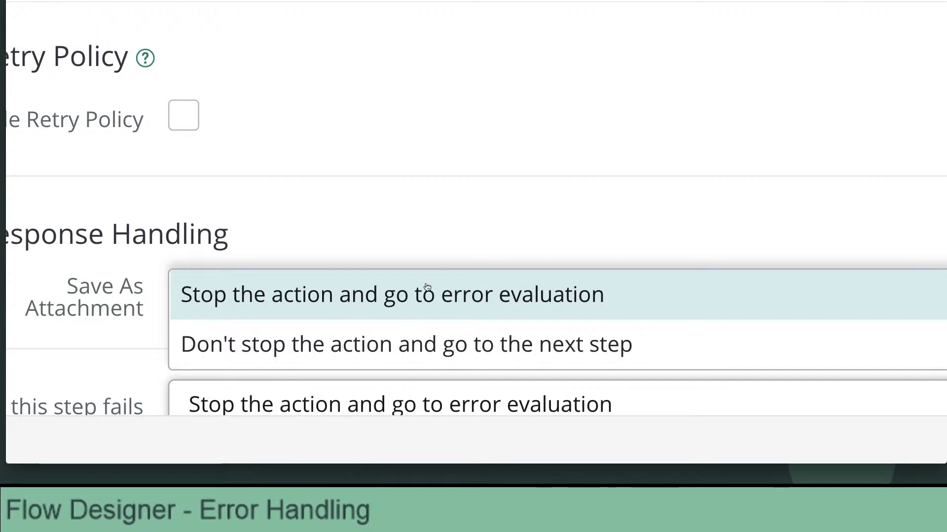
click(427, 287)
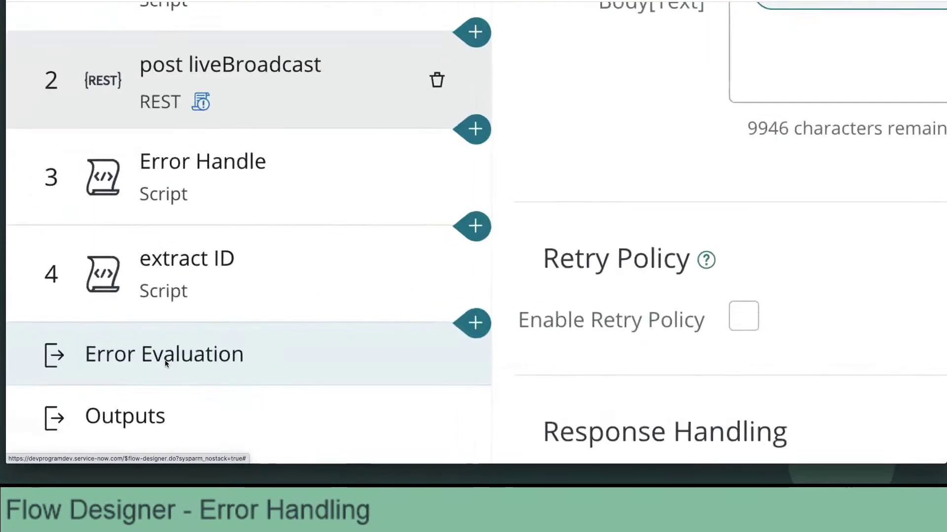
Add a new error condition in the Schedule the Broadcast action's Error Evaluation.
click(178, 356)
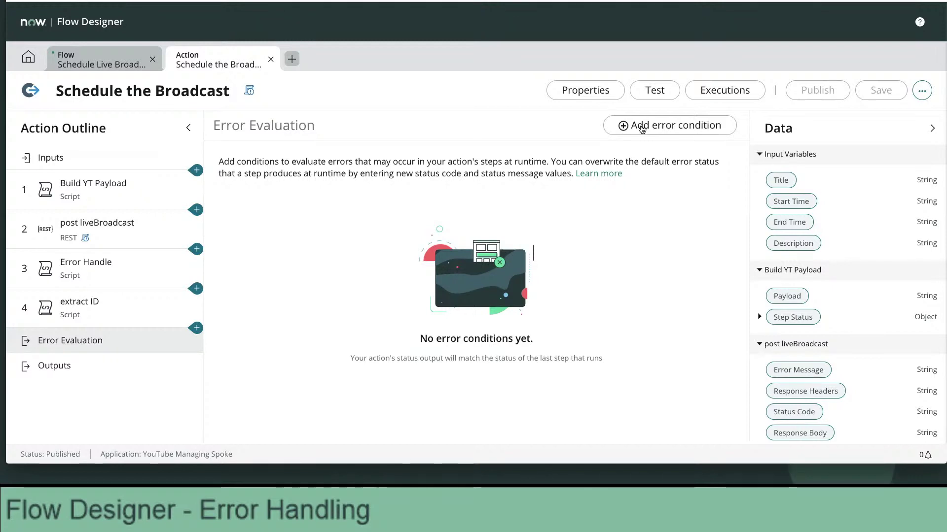
click(642, 127)
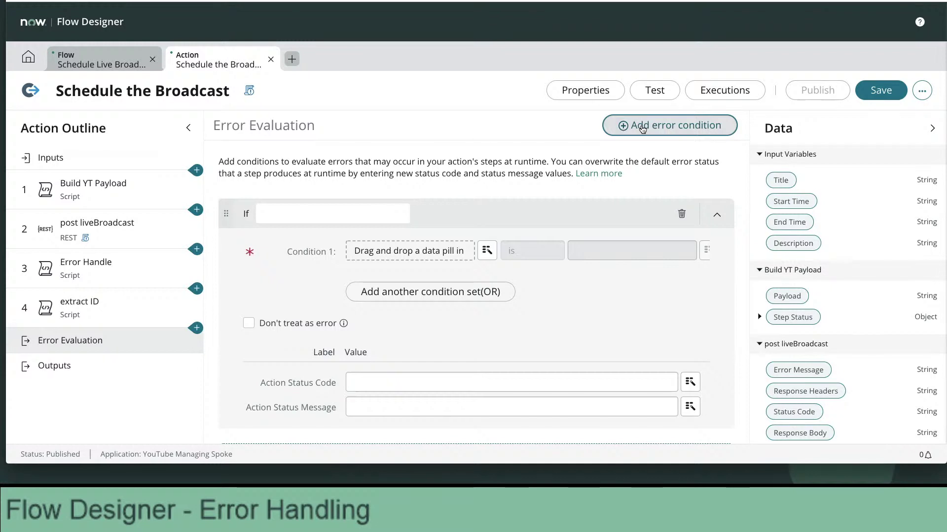
Set Condition 1 to post liveBroadcast Status Code is 401, then go to the home page.
click(284, 213)
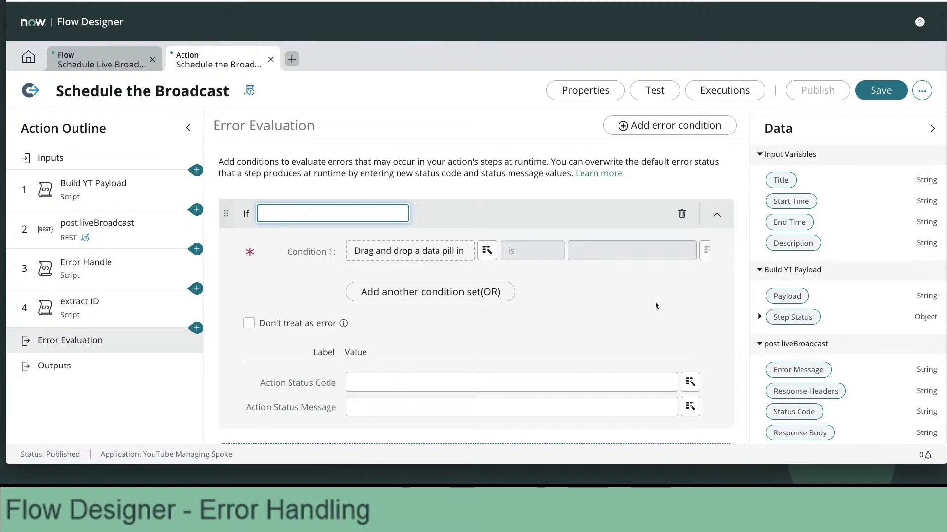
click(487, 251)
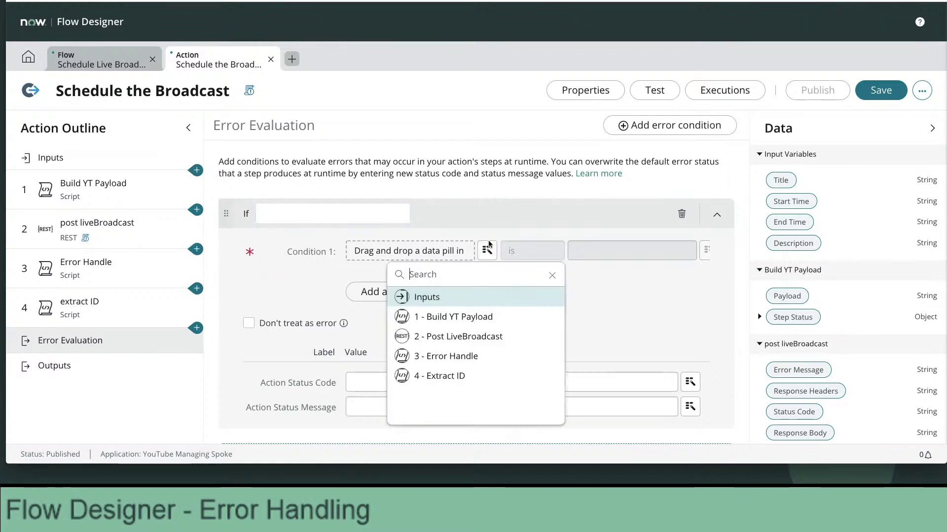
click(470, 342)
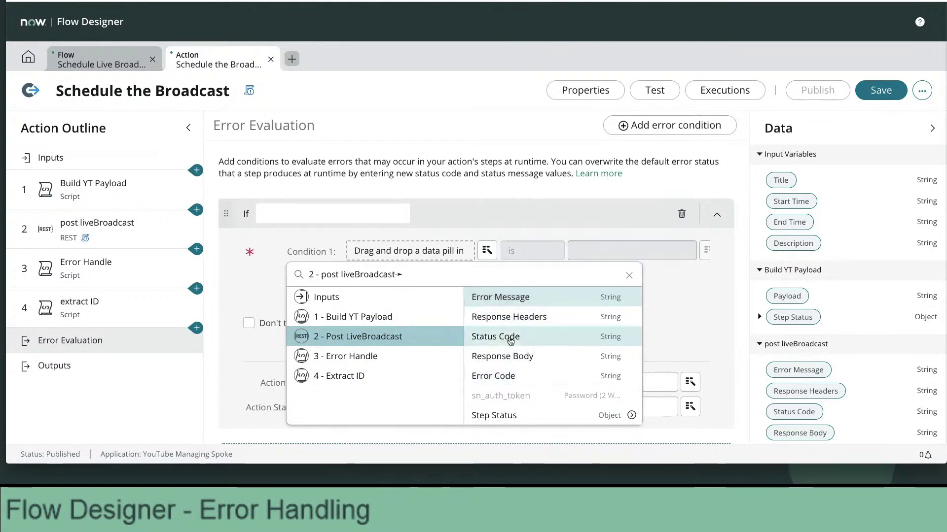
click(502, 337)
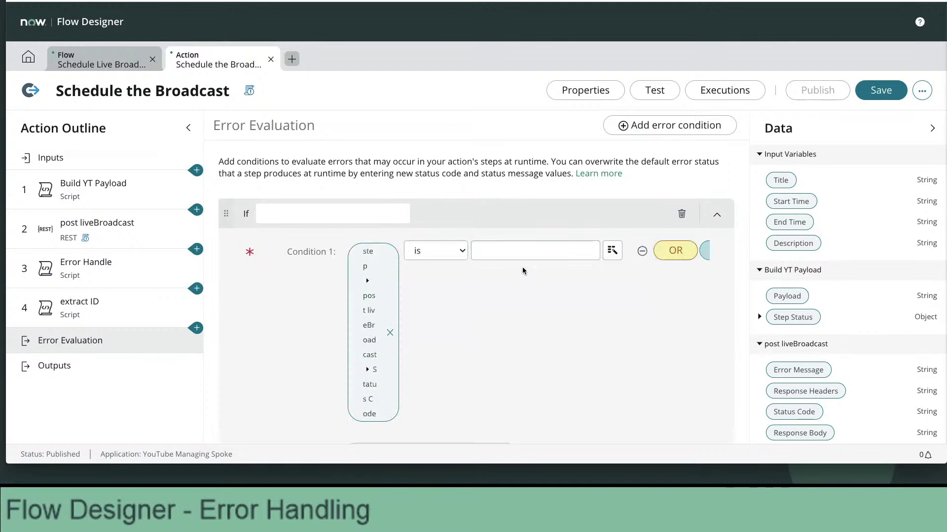
click(518, 252)
text(401)
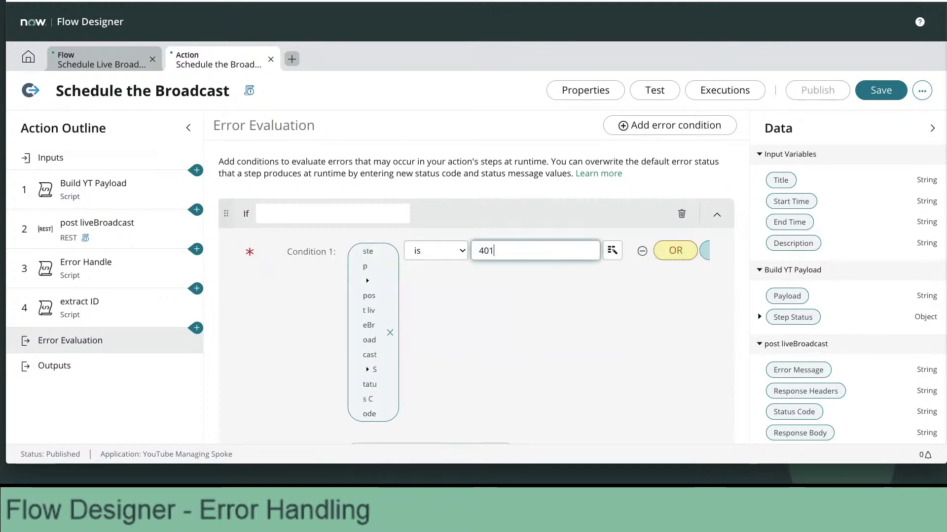
click(512, 290)
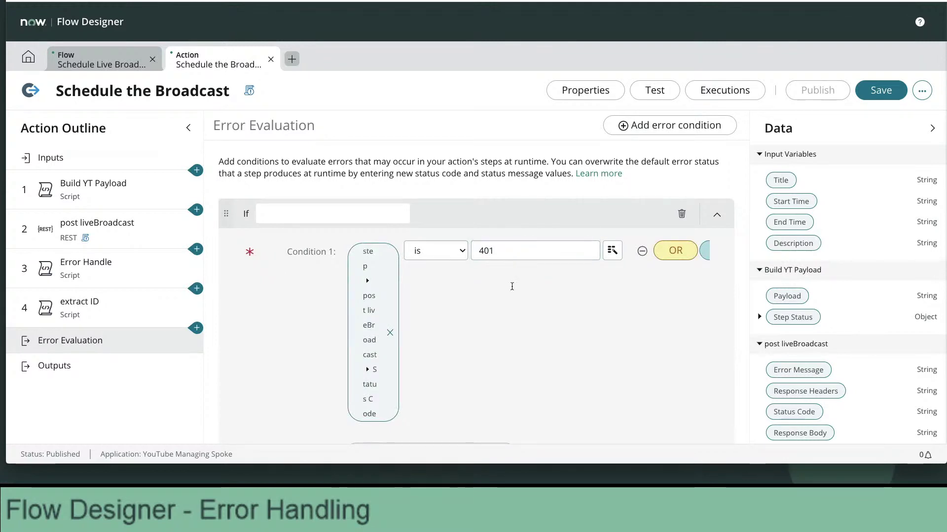
click(28, 59)
Go back to the Schedule the Broadcast action's Error Evaluation settings.
click(320, 90)
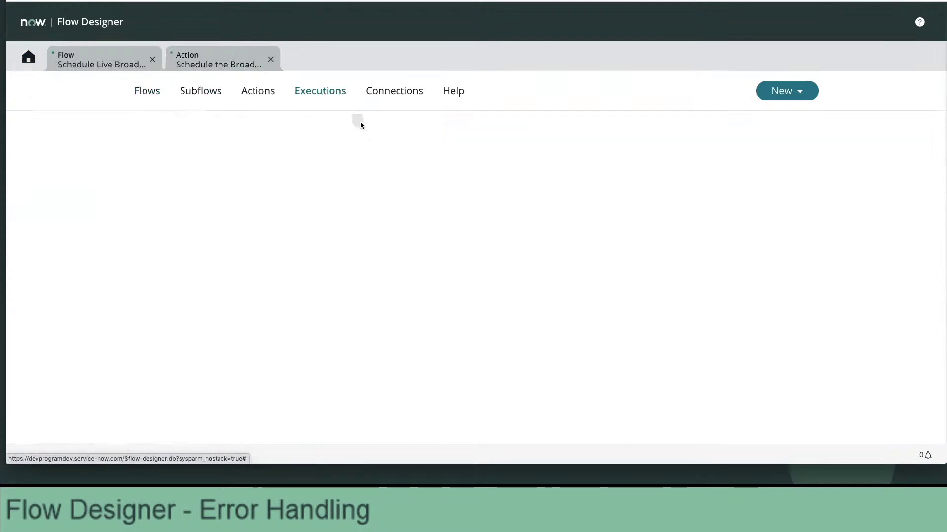
click(193, 61)
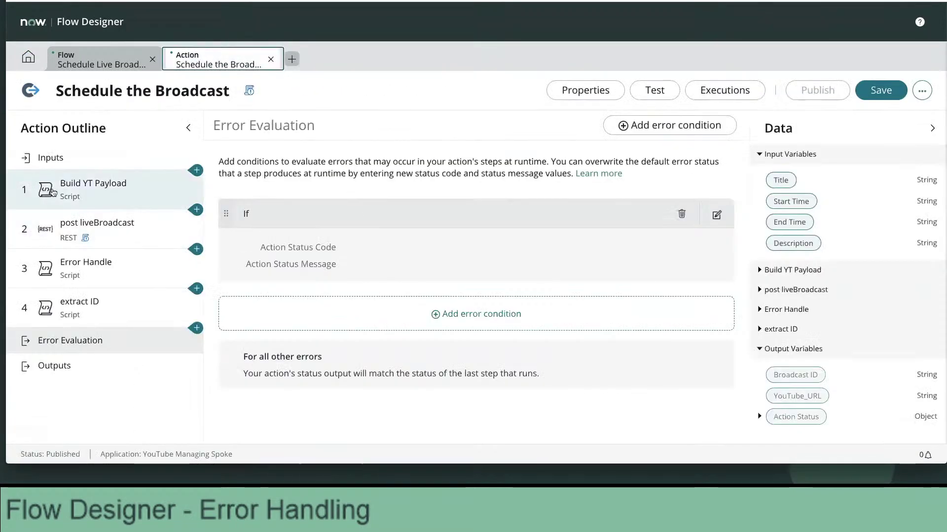
click(83, 237)
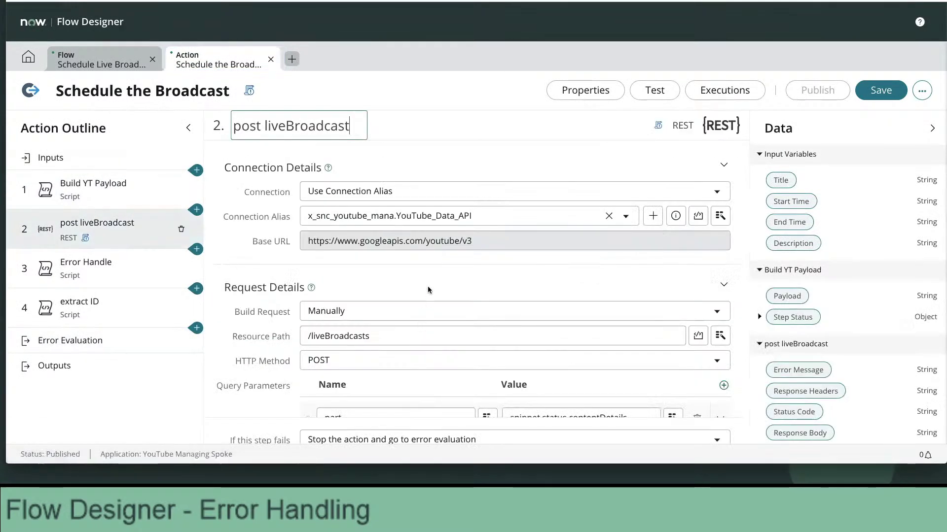
scroll(429, 290, down, 10)
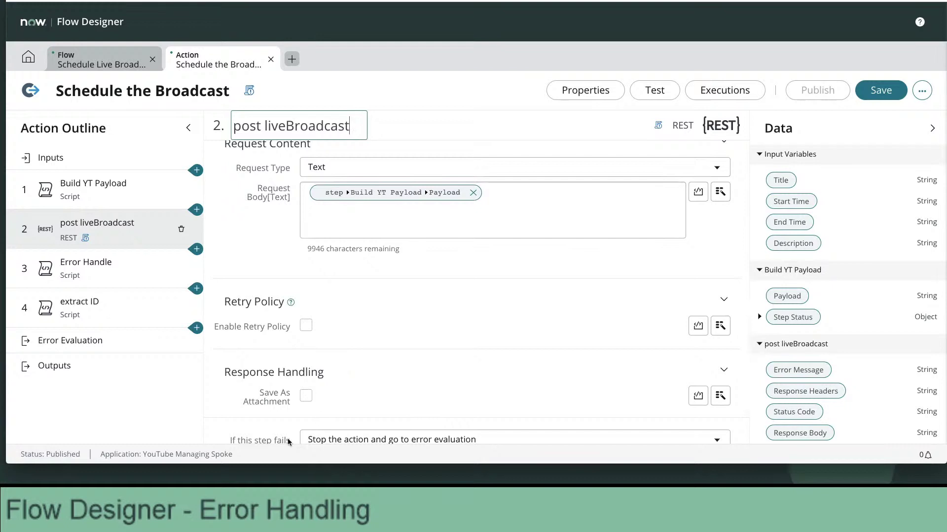
click(88, 342)
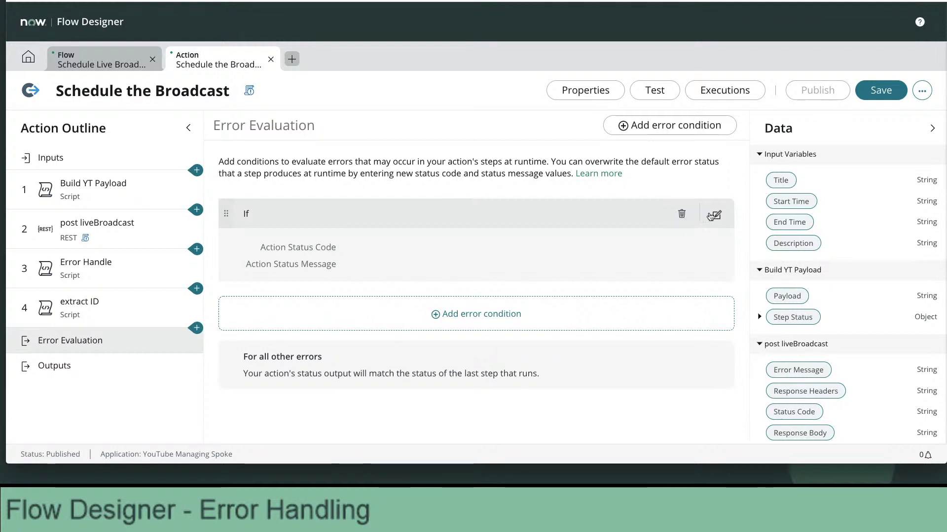
Replace Condition 1's Status Code pill with 2 - Post LiveBroadcast > Step Status > Code.
click(711, 215)
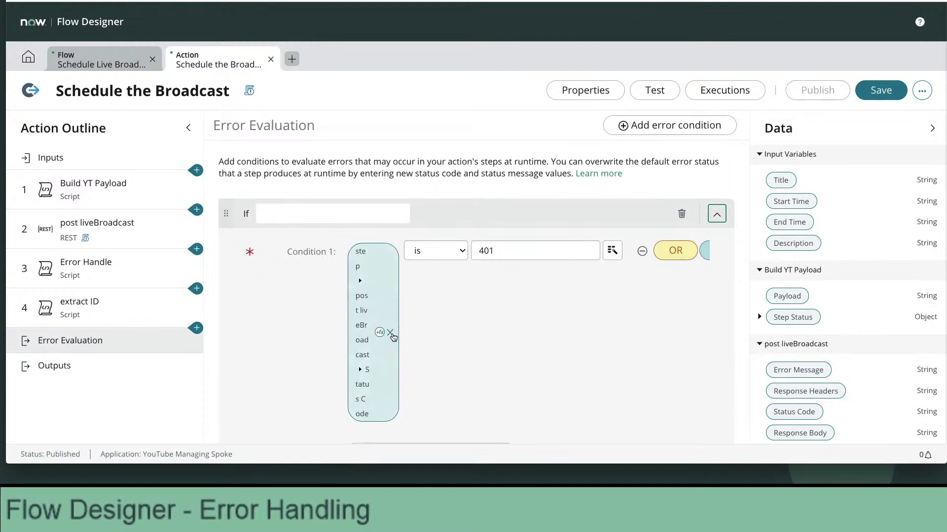
click(391, 333)
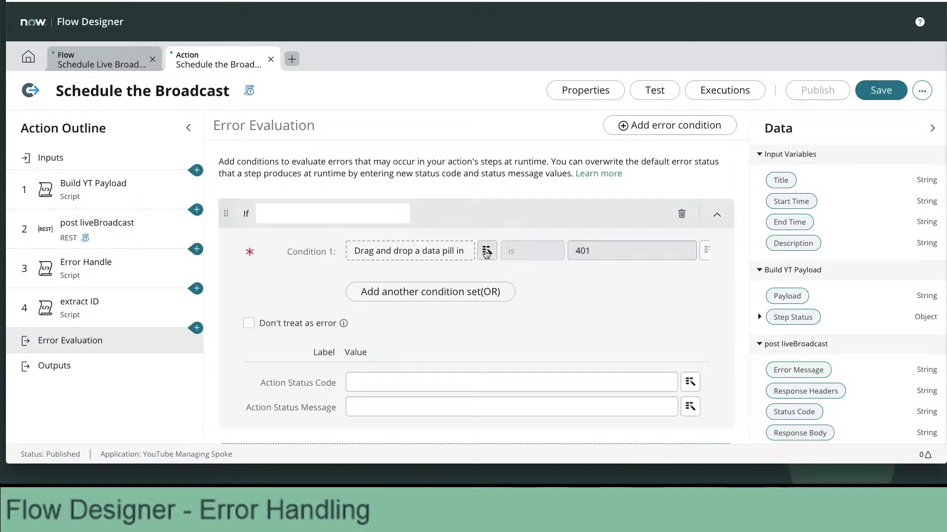
click(487, 252)
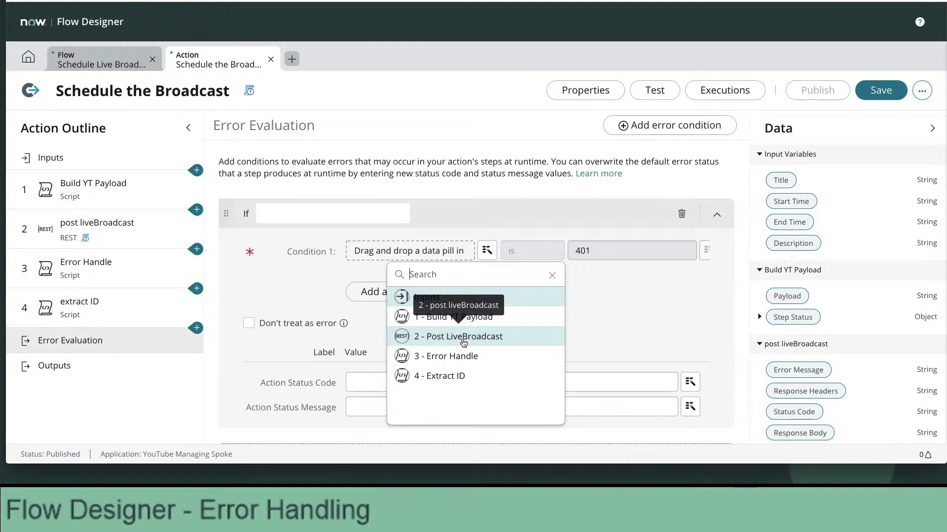
click(464, 340)
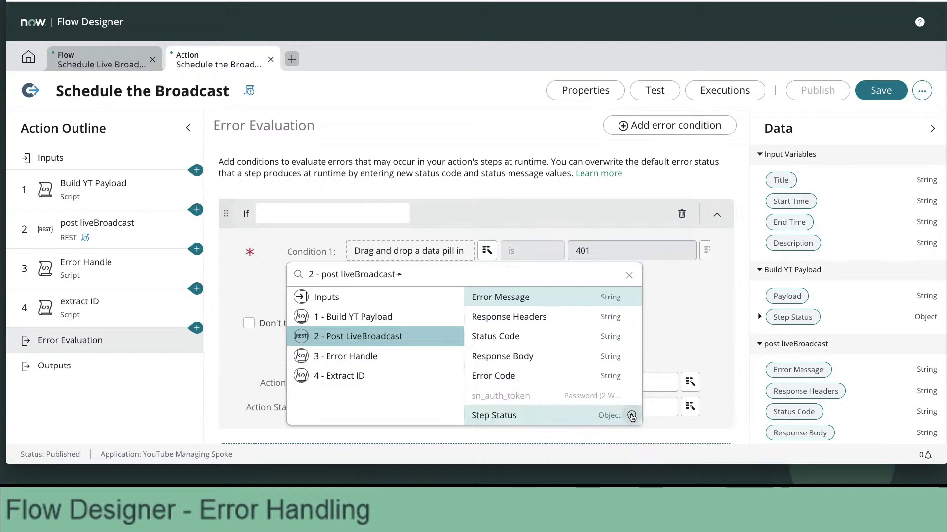
click(632, 417)
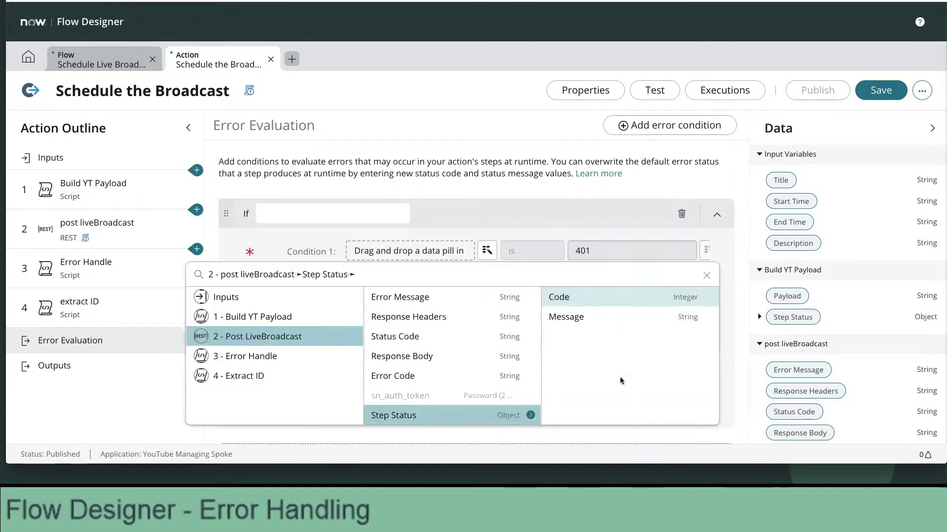
click(559, 299)
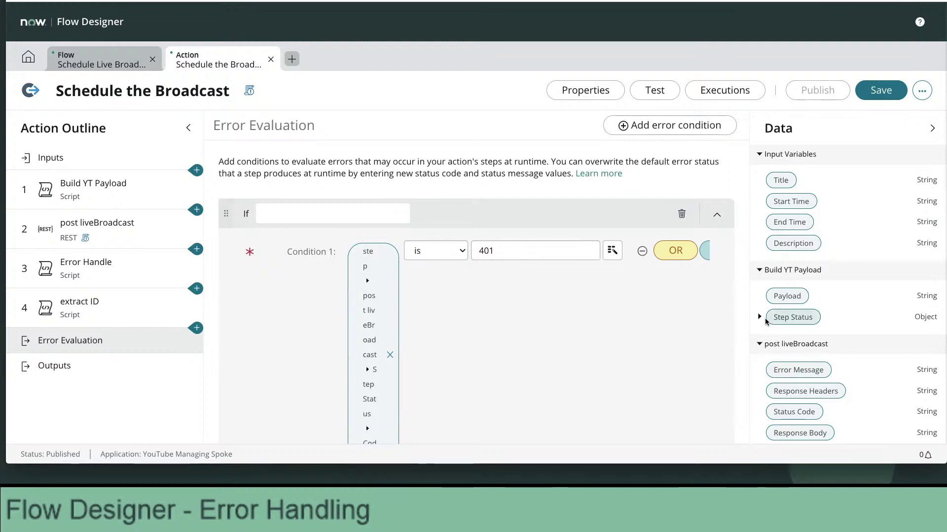
scroll(761, 321, down, 3)
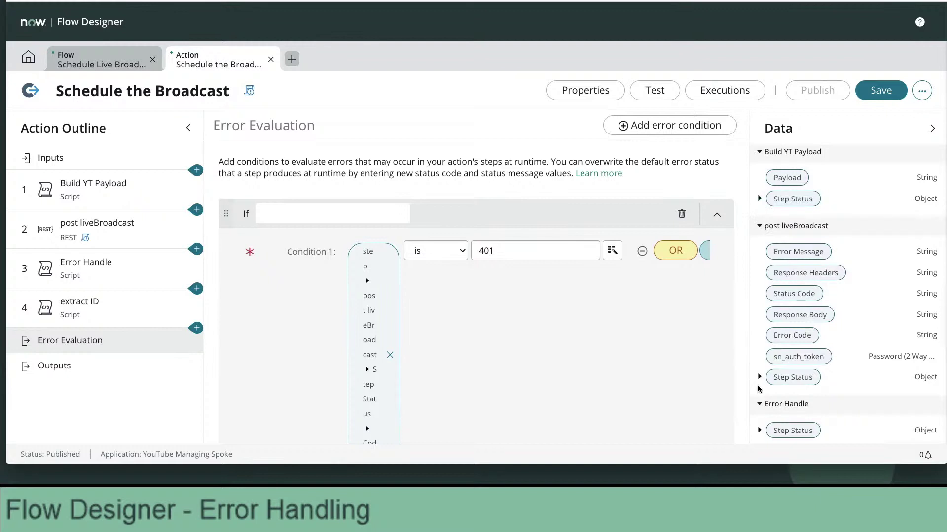
Show the Executions list of recent flow runs on Flow Designer's home page.
scroll(759, 385, down, 3)
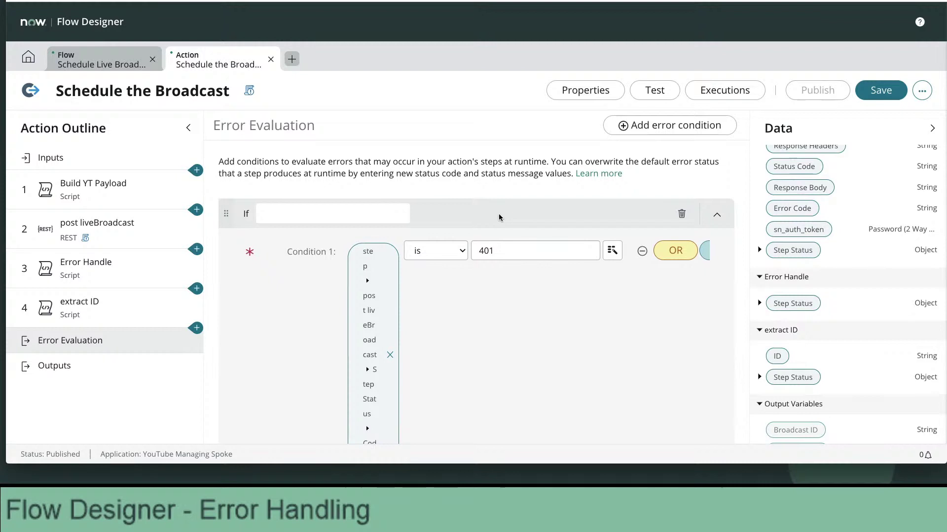
click(28, 56)
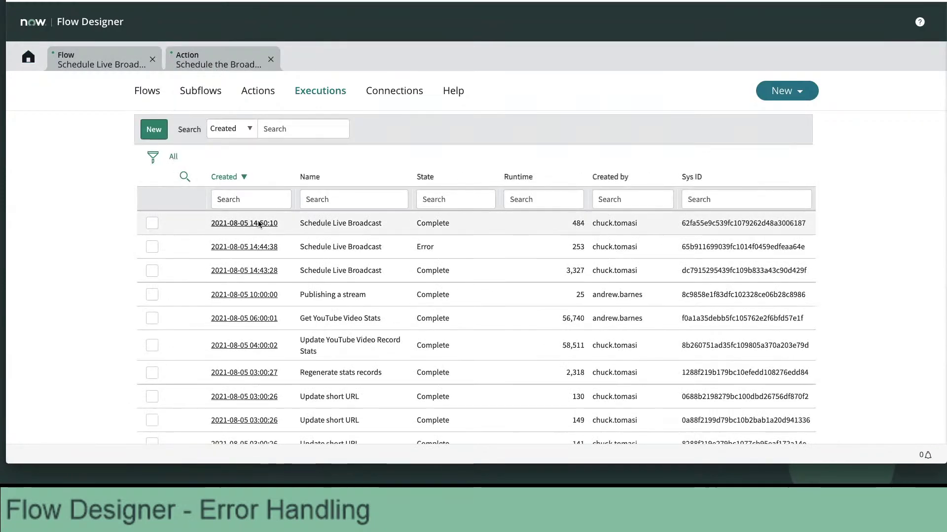
Open the newest Schedule Live Broadcast execution and expand the Schedule the Broadcast run details.
click(263, 223)
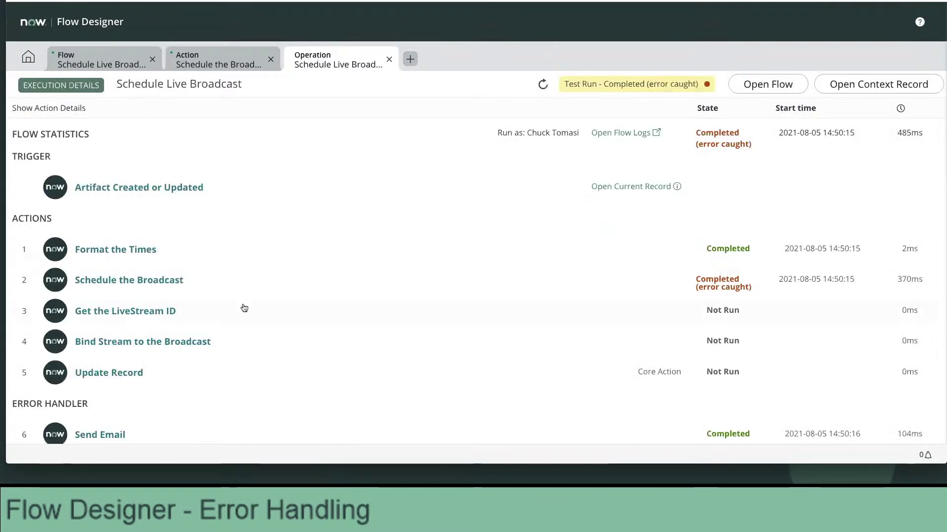
click(172, 282)
scroll(424, 326, down, 5)
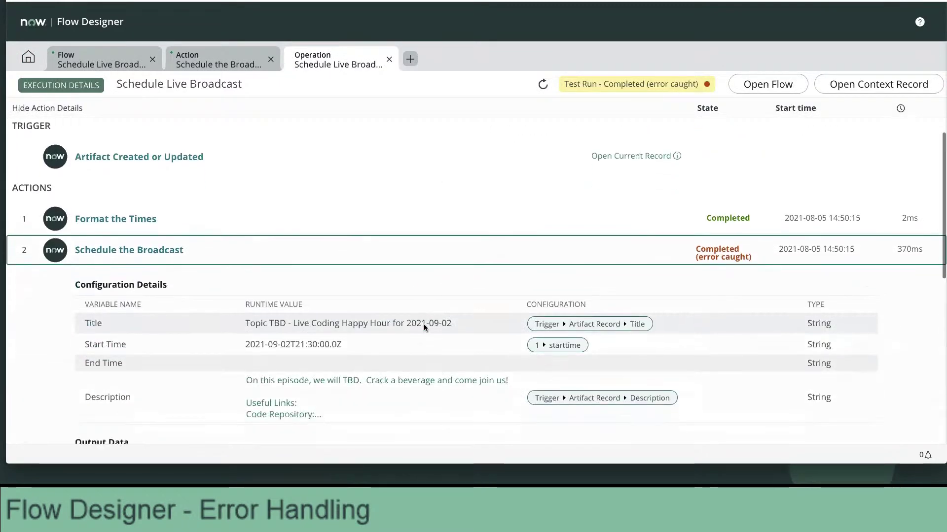
scroll(424, 324, up, 2)
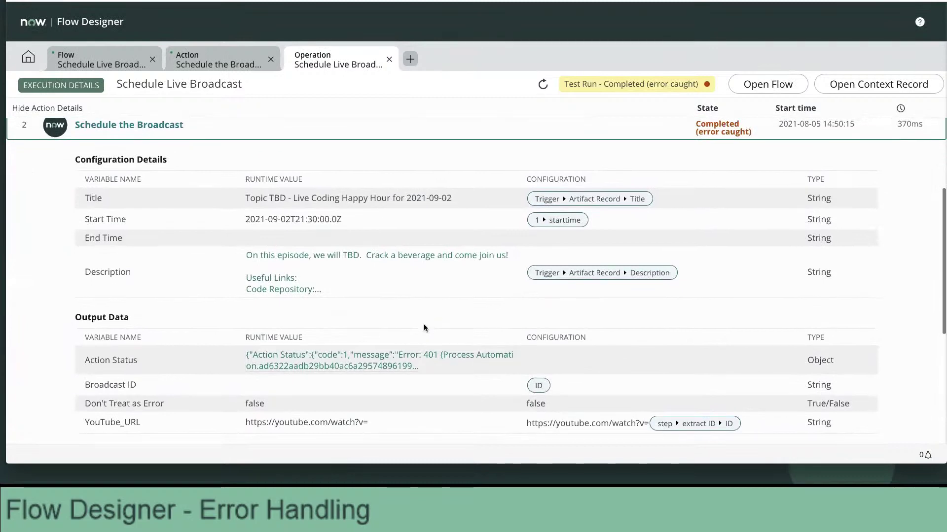
scroll(424, 324, down, 3)
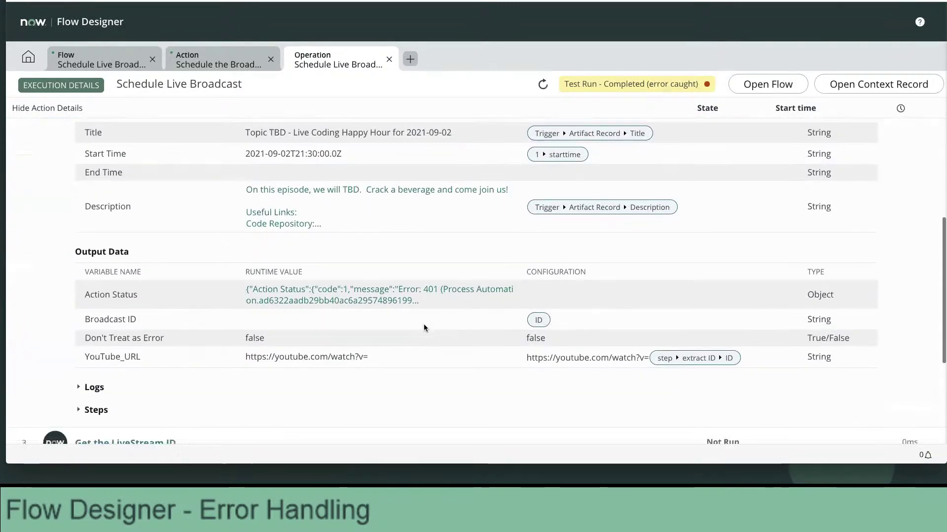
Expand the action's Steps and scroll down to Step 3 - Error Handle.
click(77, 410)
scroll(282, 369, down, 7)
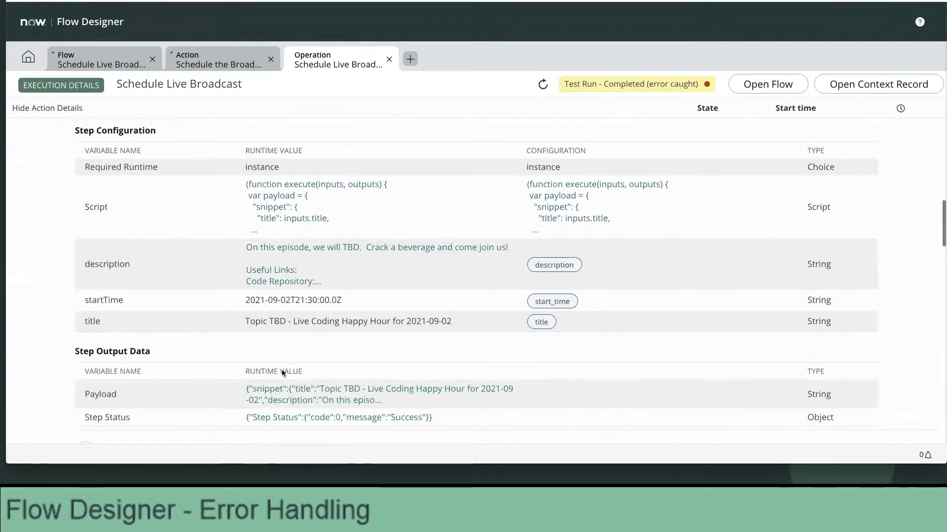
scroll(282, 372, down, 3)
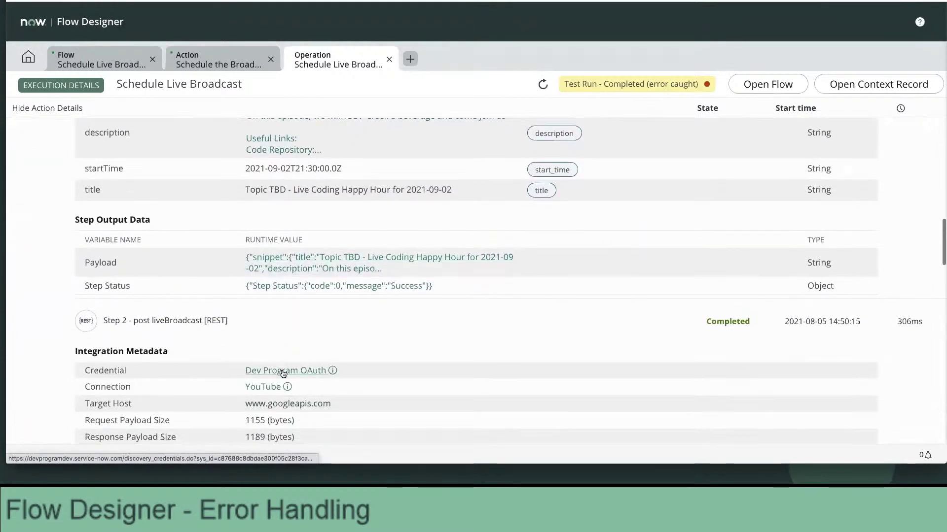
scroll(283, 373, down, 2)
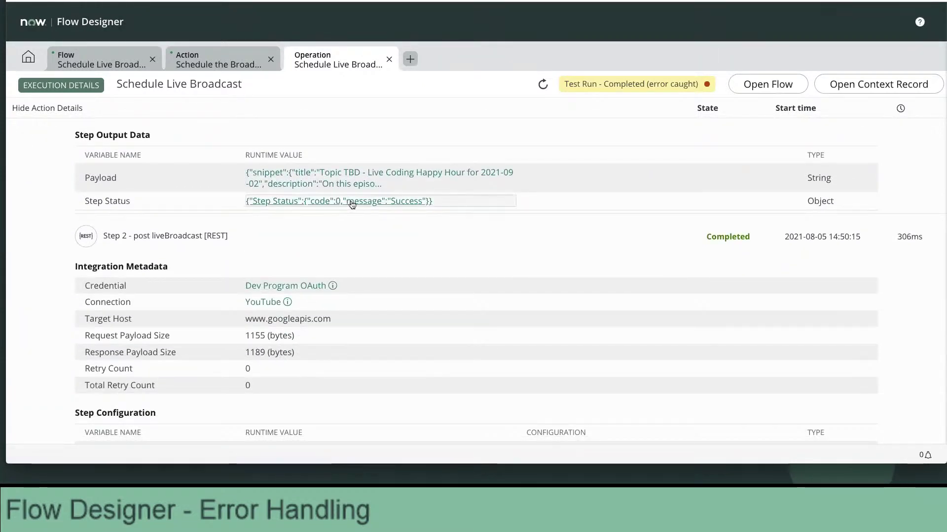
scroll(351, 238, down, 1)
scroll(350, 238, down, 5)
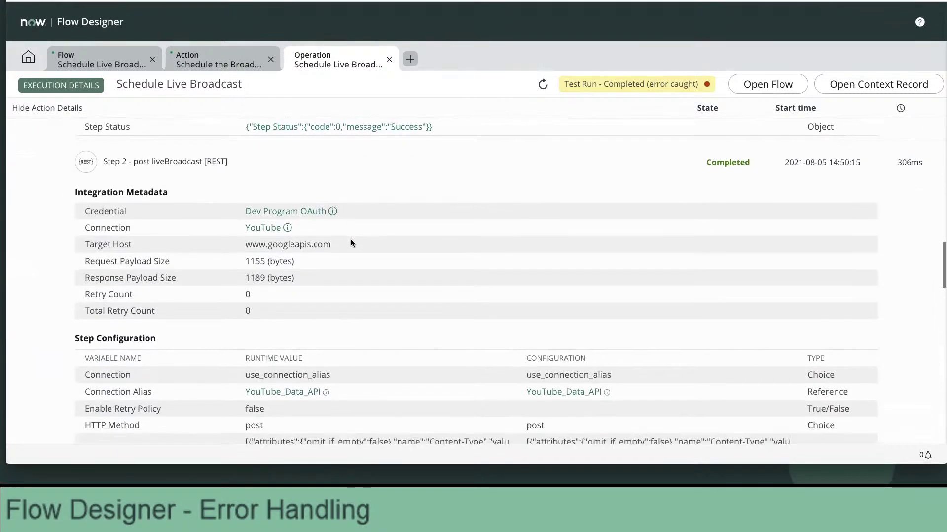
scroll(351, 238, down, 9)
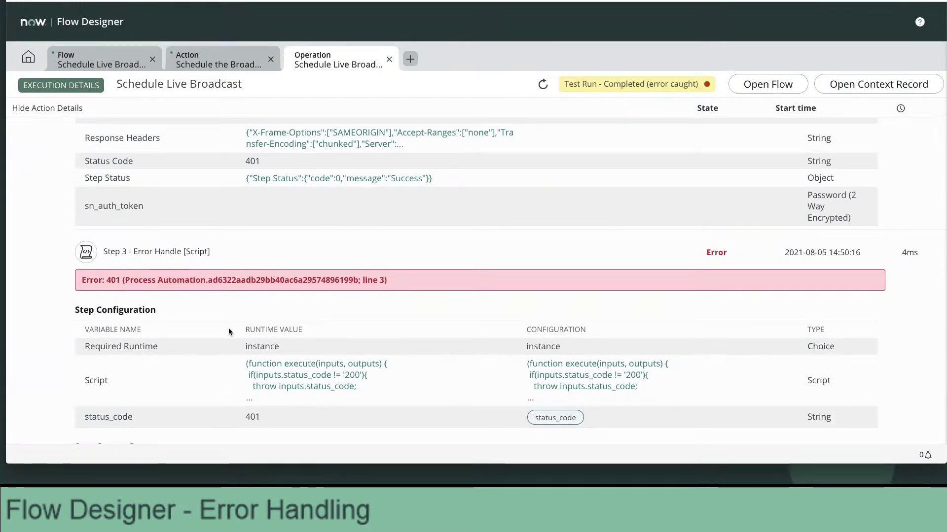
Point out the 401 Status Code output and inspect the full Step Status value.
scroll(227, 321, up, 1)
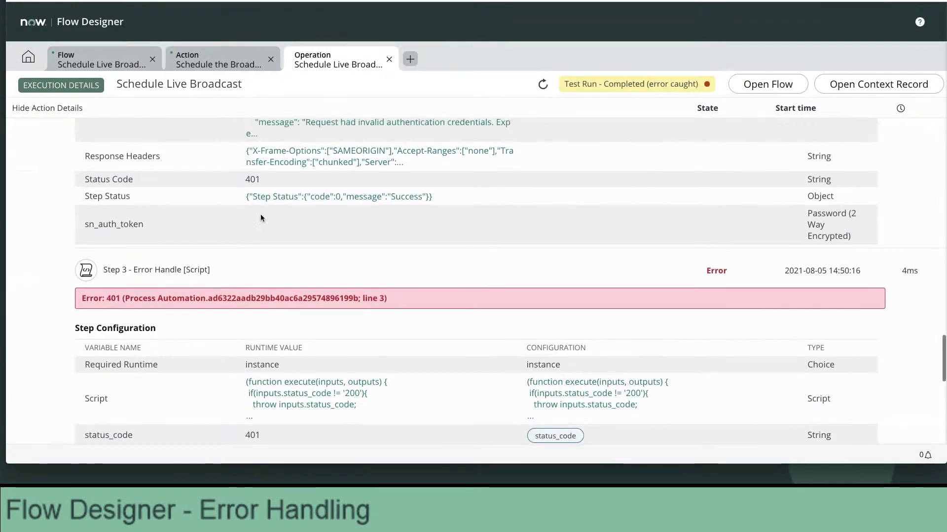
click(252, 180)
scroll(252, 180, up, 1)
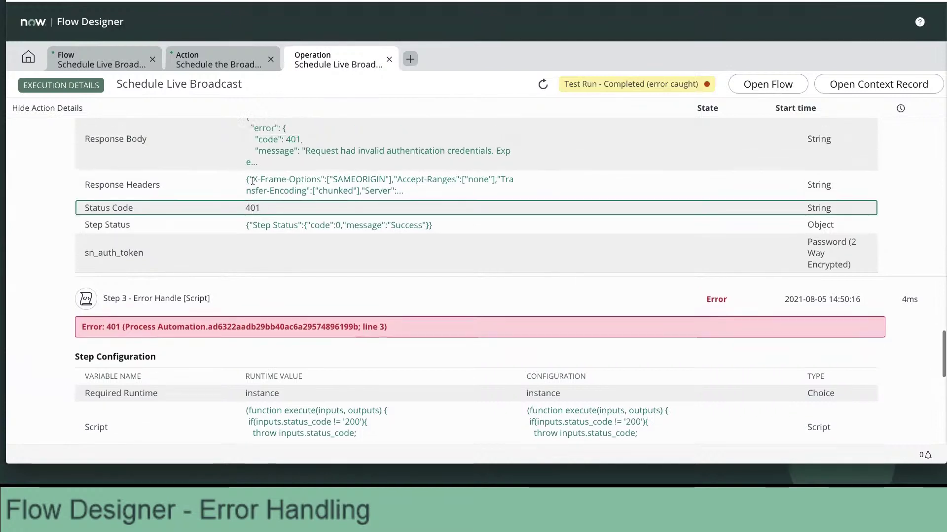
scroll(252, 180, up, 4)
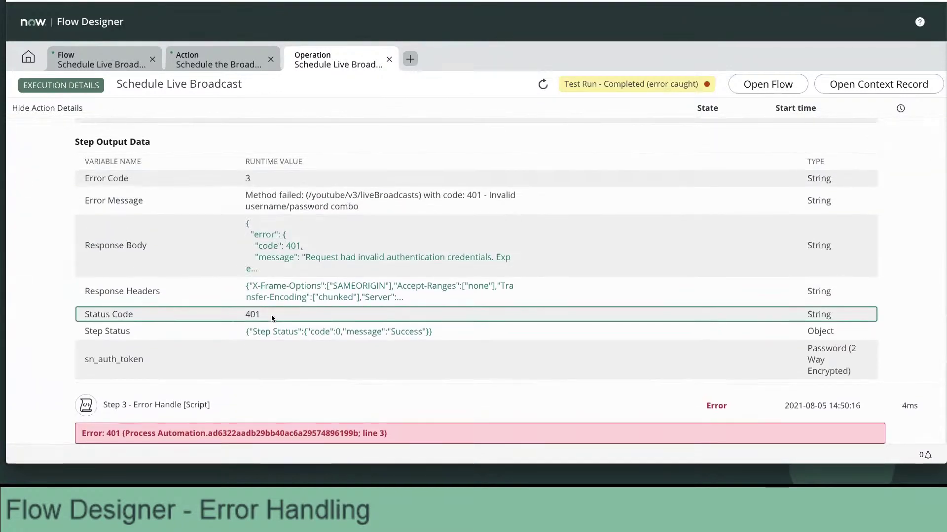
click(283, 331)
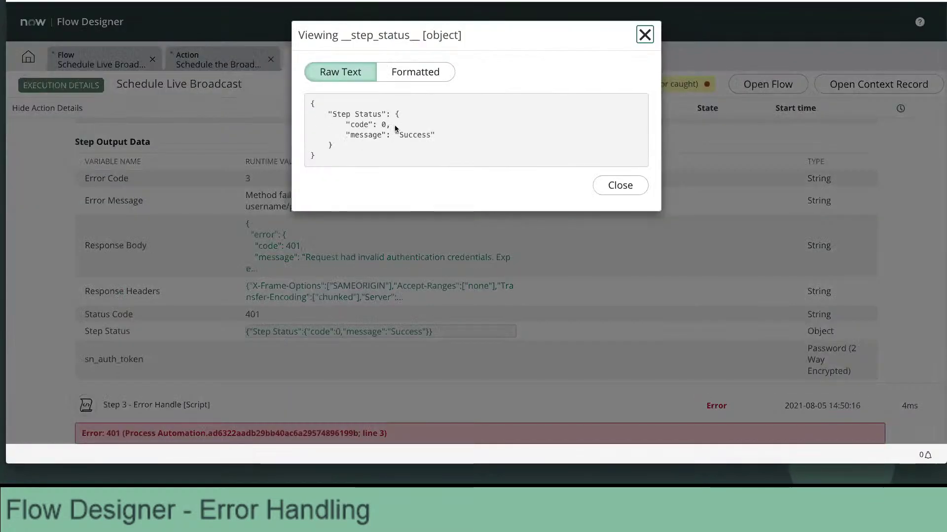
click(619, 187)
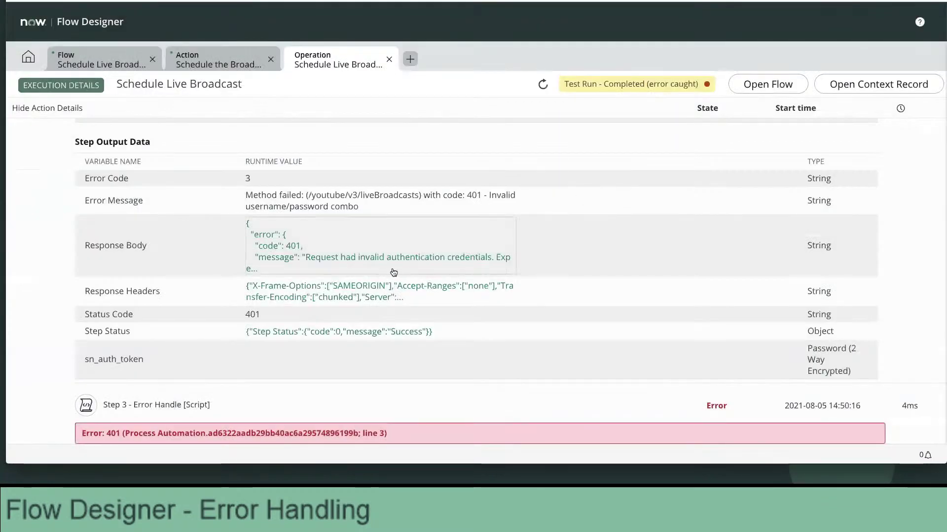
Select the returned Status Code 401, then return to the Schedule the Broadcast action.
scroll(393, 272, up, 1)
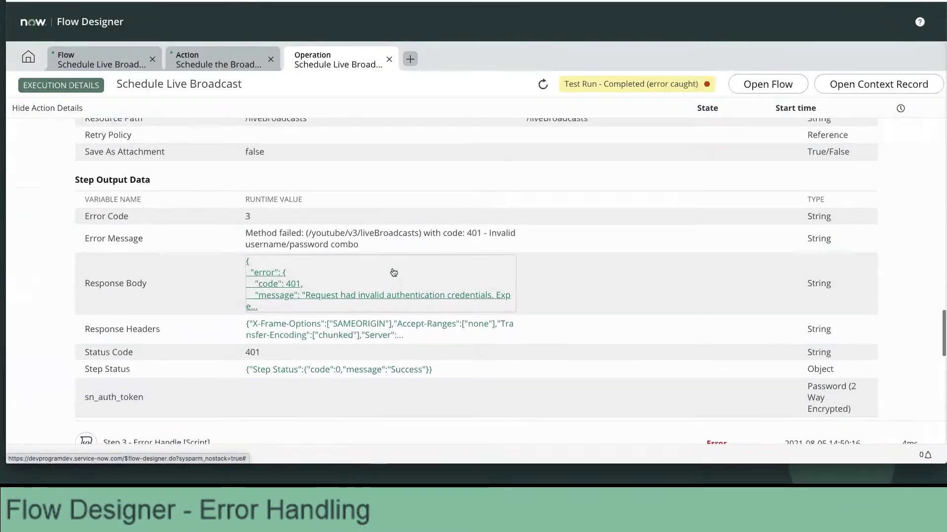
scroll(393, 272, up, 1)
scroll(393, 273, down, 1)
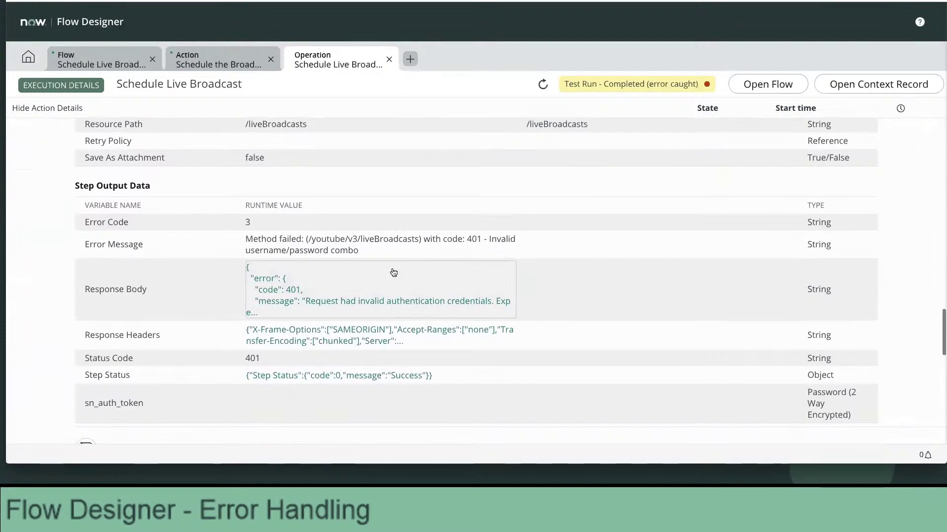
scroll(393, 273, up, 3)
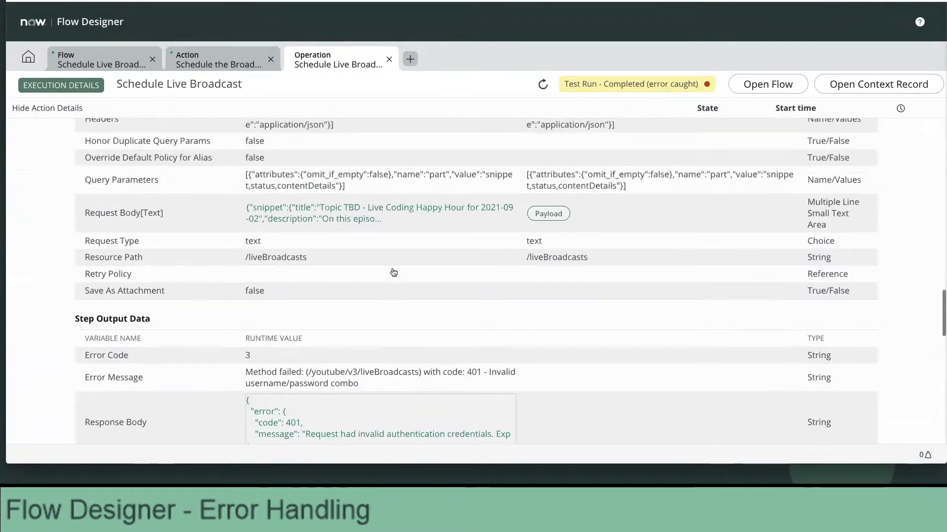
scroll(394, 273, down, 8)
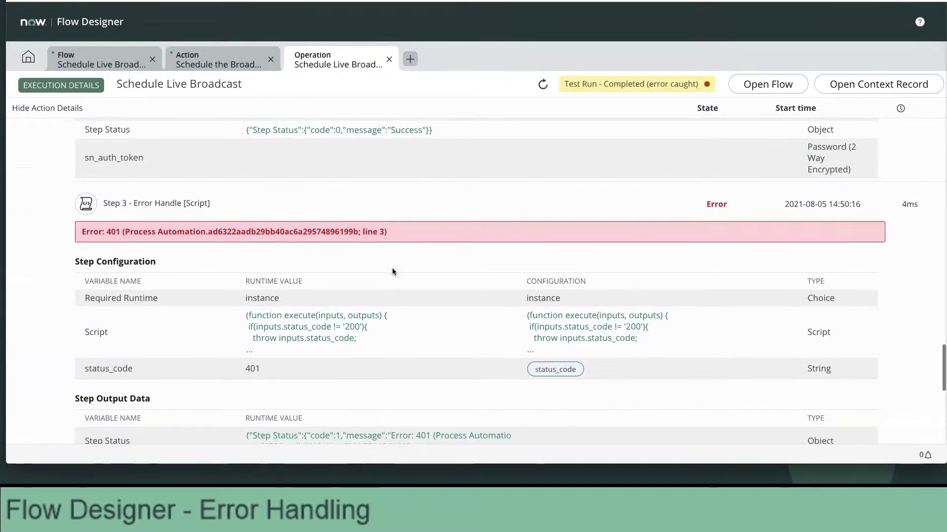
scroll(393, 271, down, 1)
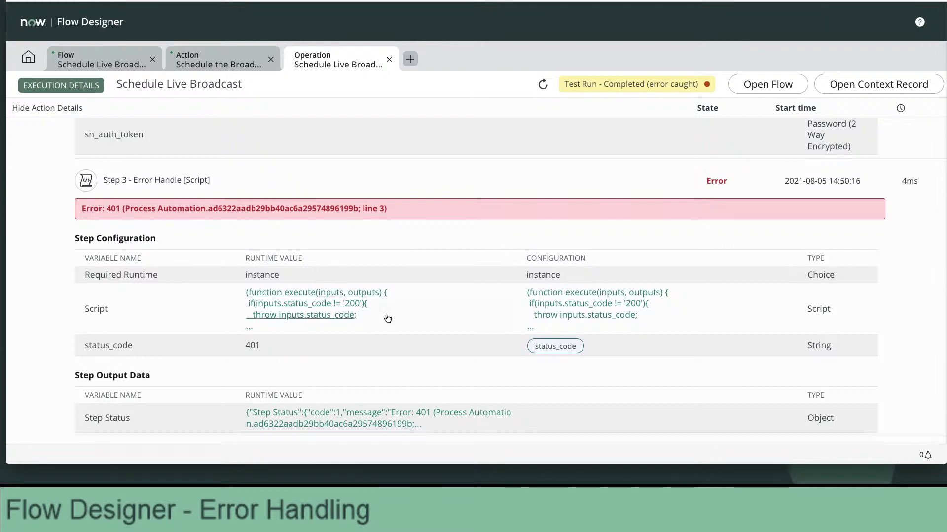
scroll(428, 336, down, 1)
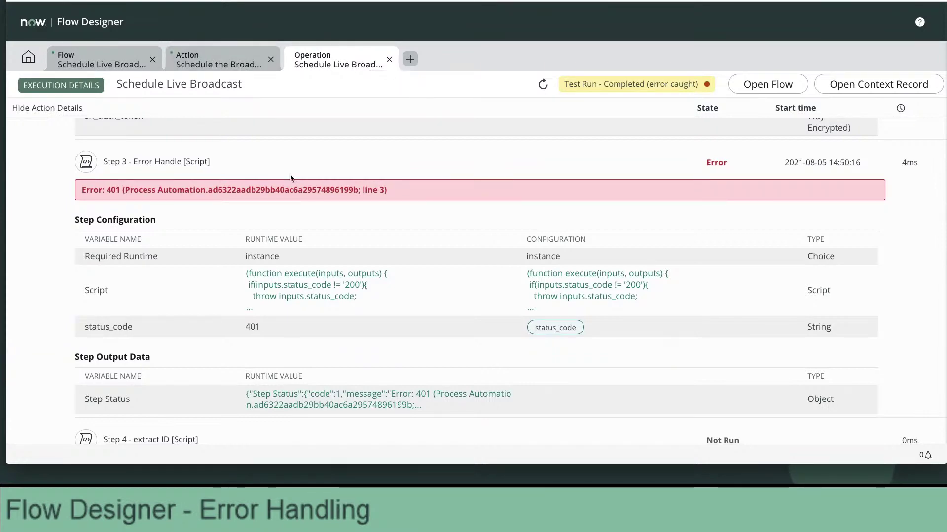
scroll(298, 187, up, 5)
scroll(299, 187, up, 1)
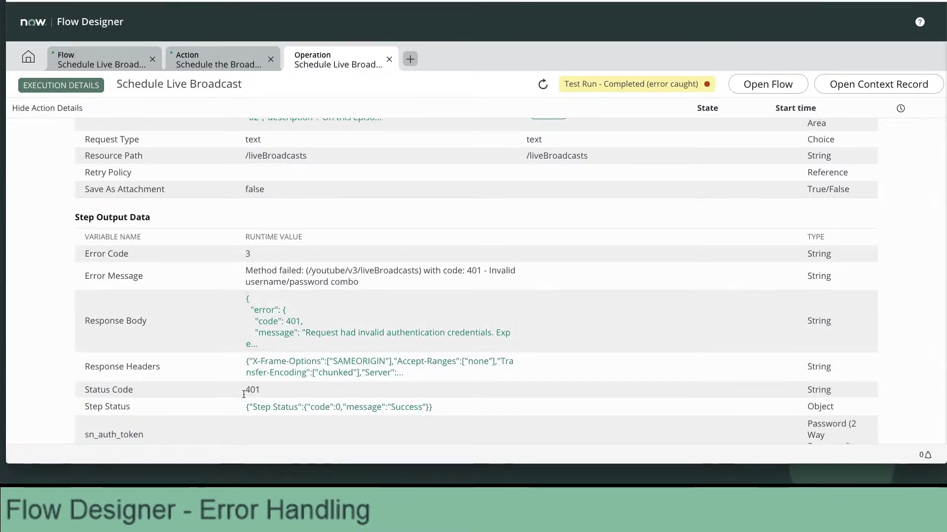
drag(245, 390, 279, 394)
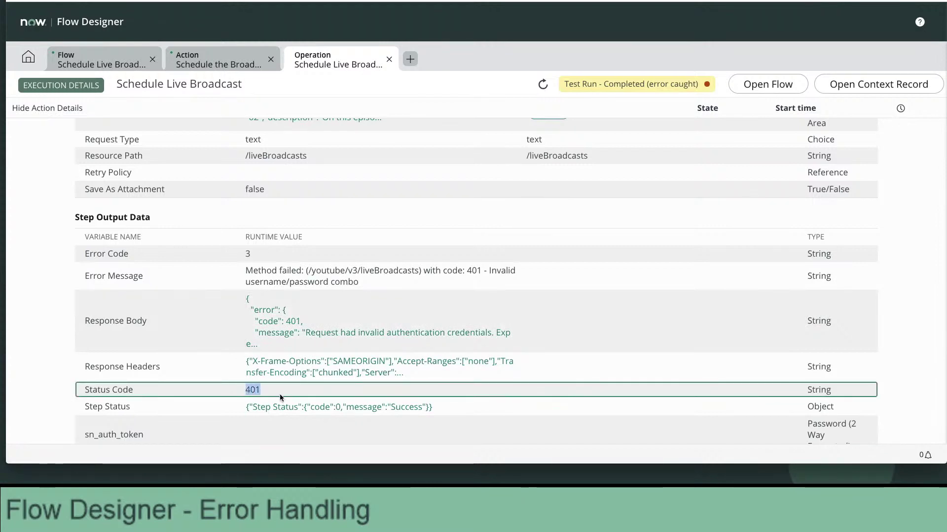
scroll(280, 394, down, 1)
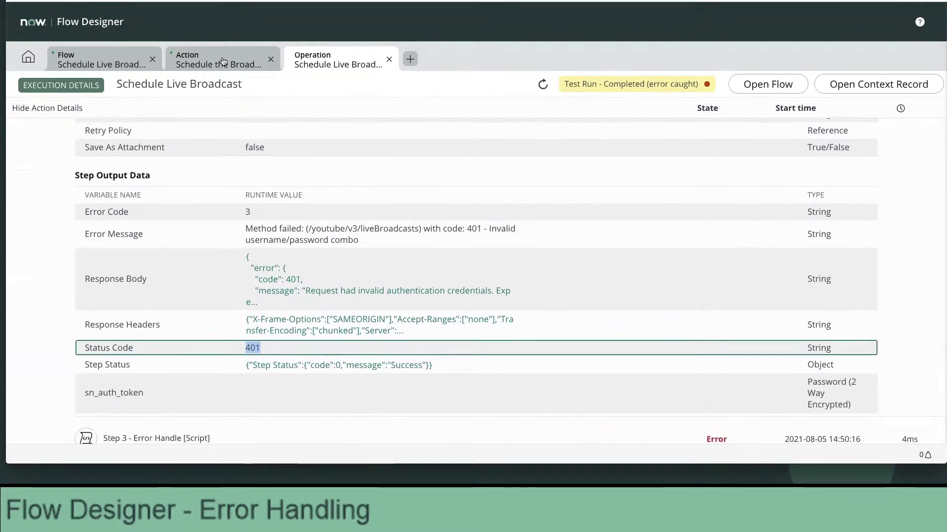
click(217, 60)
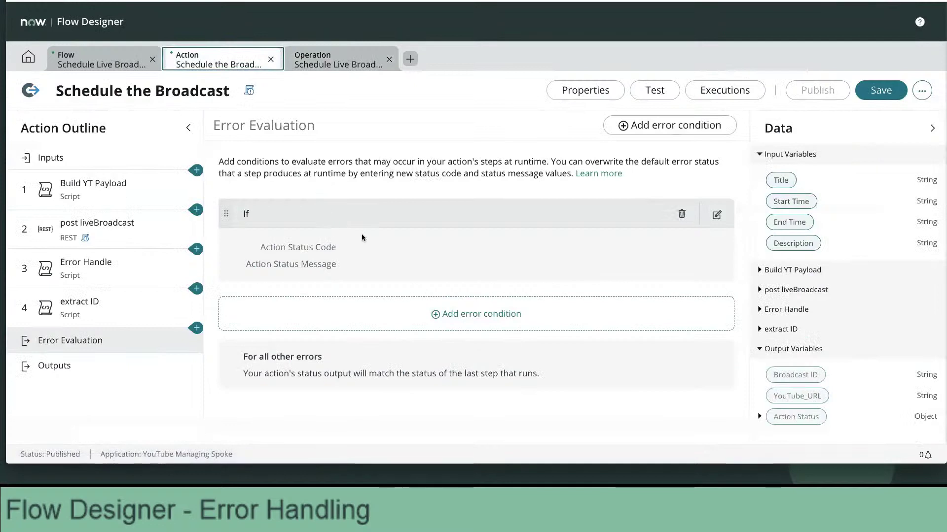
Replace Condition 1's pill with 2 - Post LiveBroadcast > Status Code, still compared against 401.
click(716, 215)
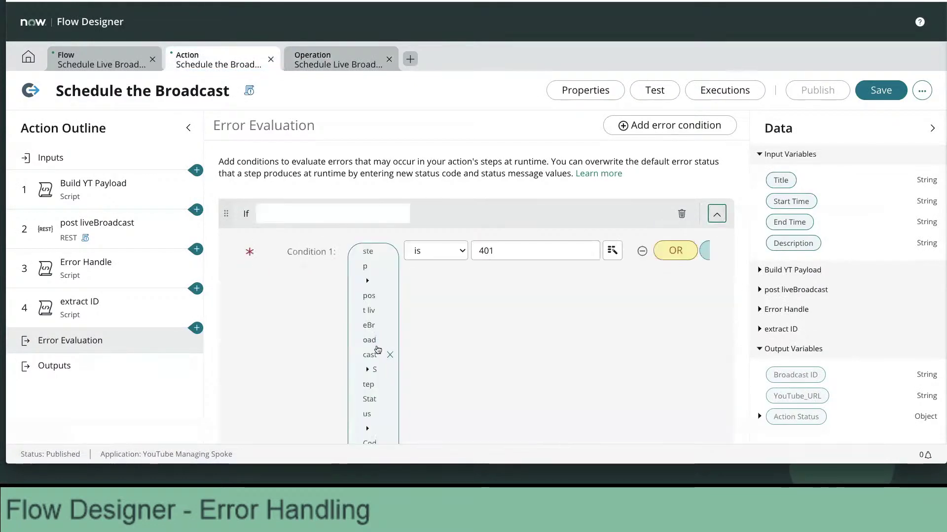
click(389, 355)
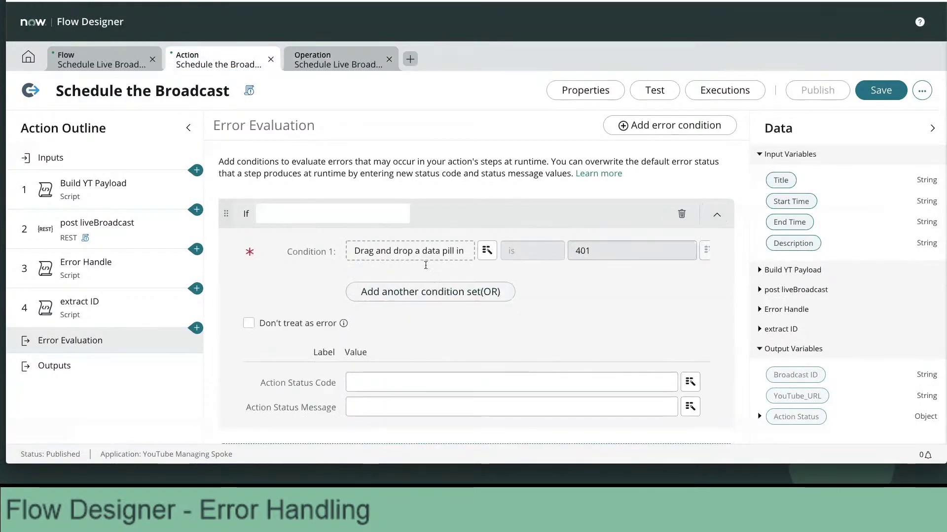
click(487, 251)
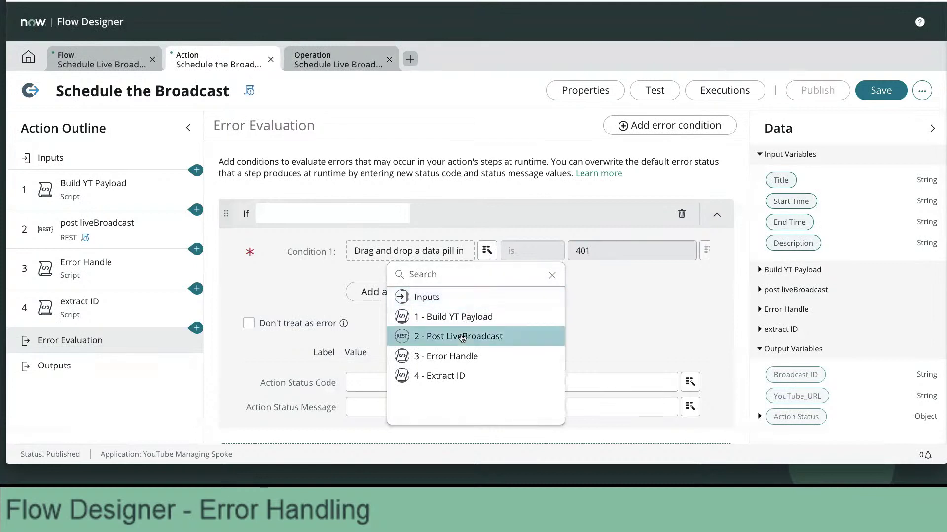
click(462, 338)
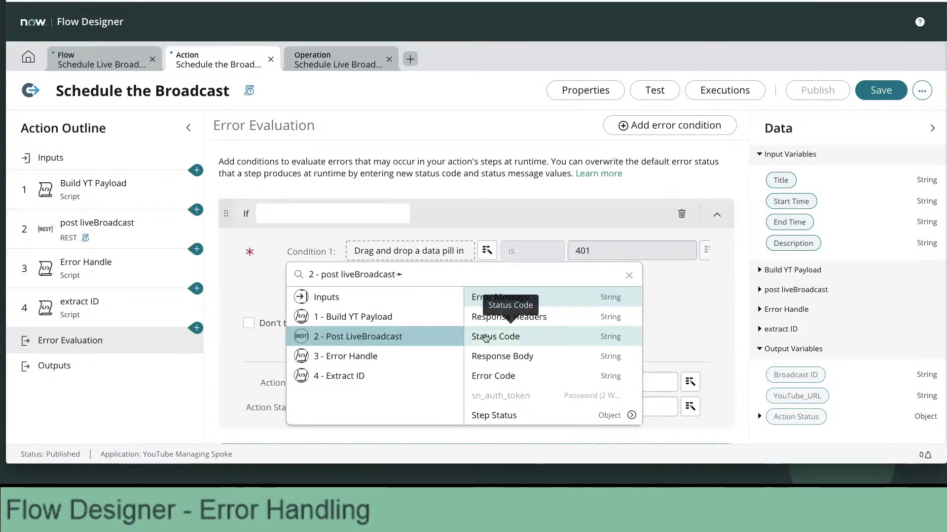
click(520, 339)
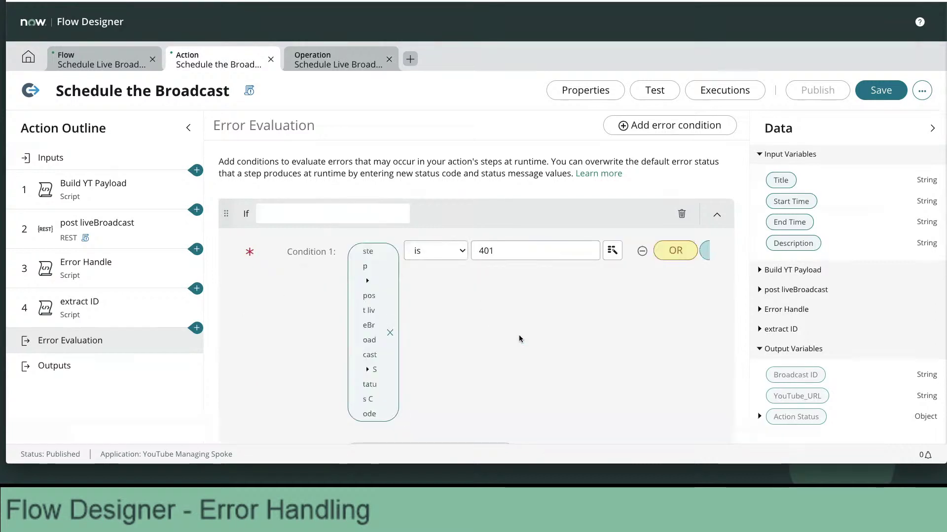
scroll(514, 326, down, 1)
scroll(514, 325, down, 5)
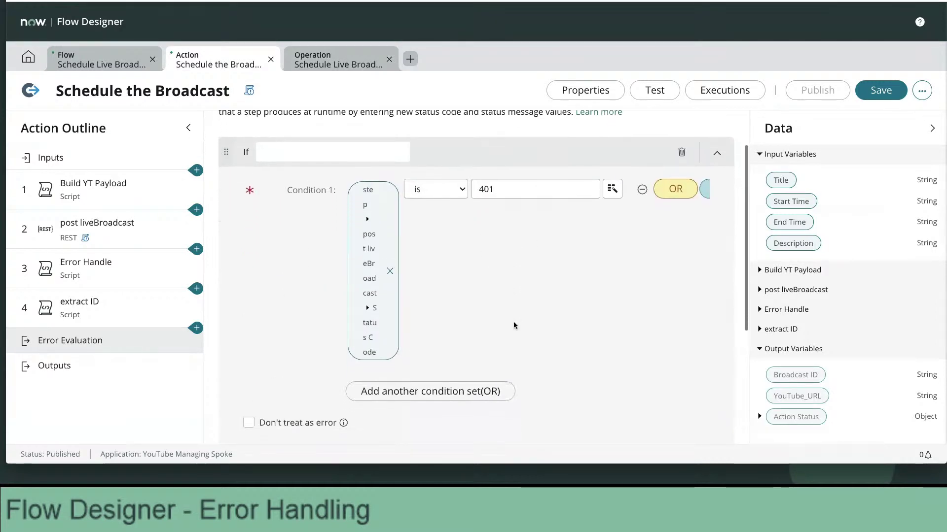
scroll(513, 325, down, 1)
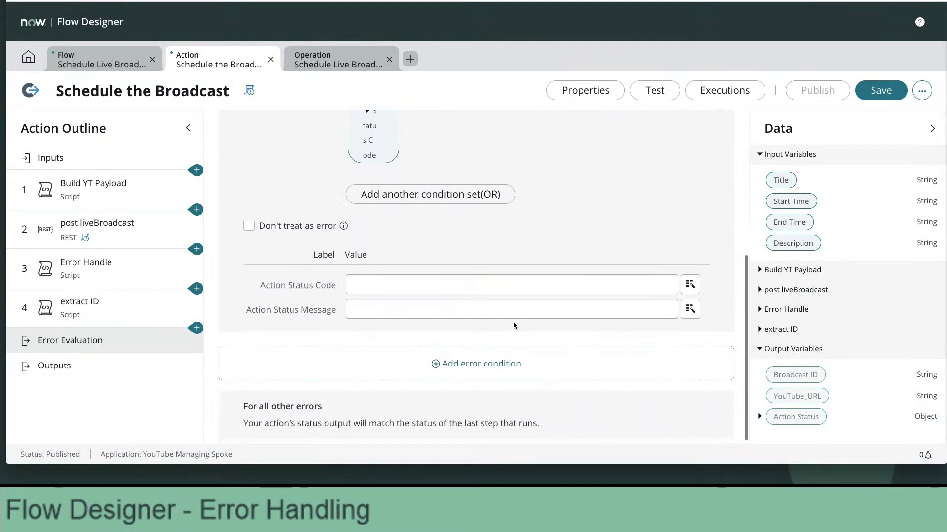
click(413, 281)
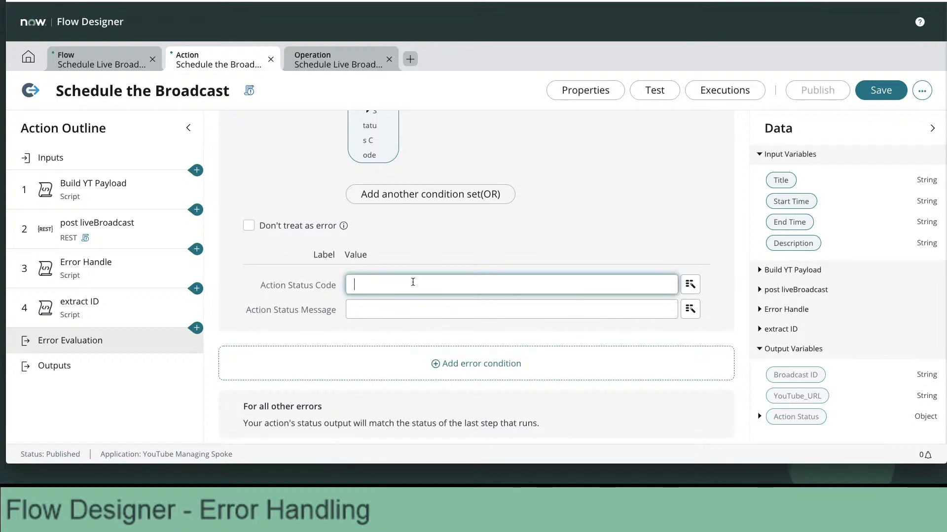
Enter 'OAuth Credentials Invalid' as the 401 condition's Action Status Message.
scroll(412, 282, down, 1)
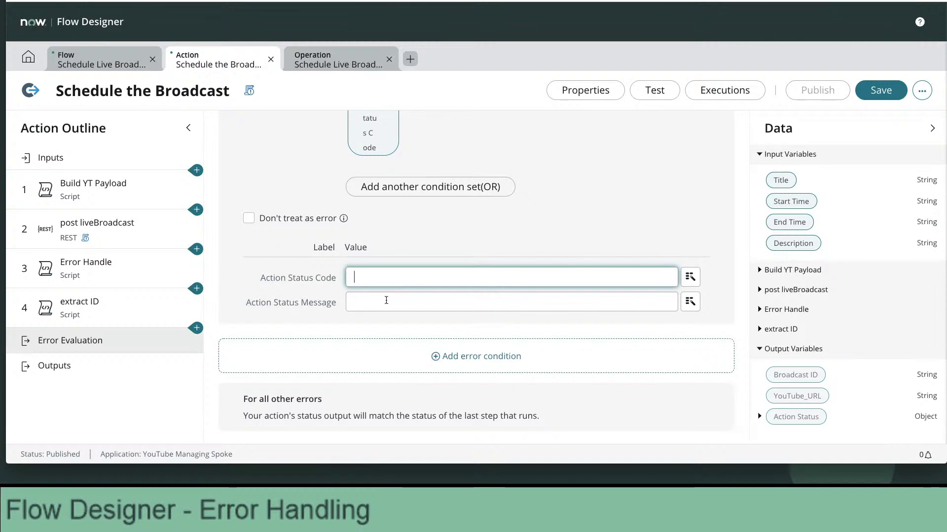
click(386, 300)
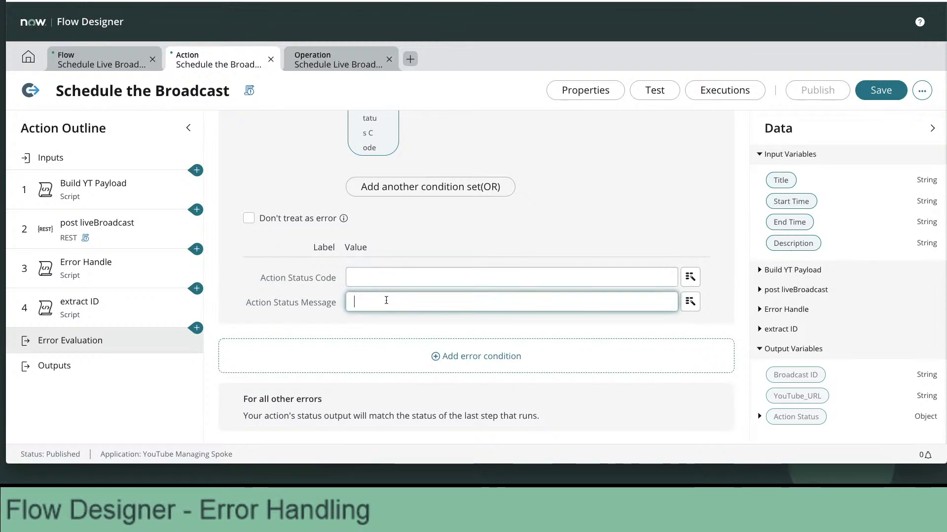
text(OAuth Crd)
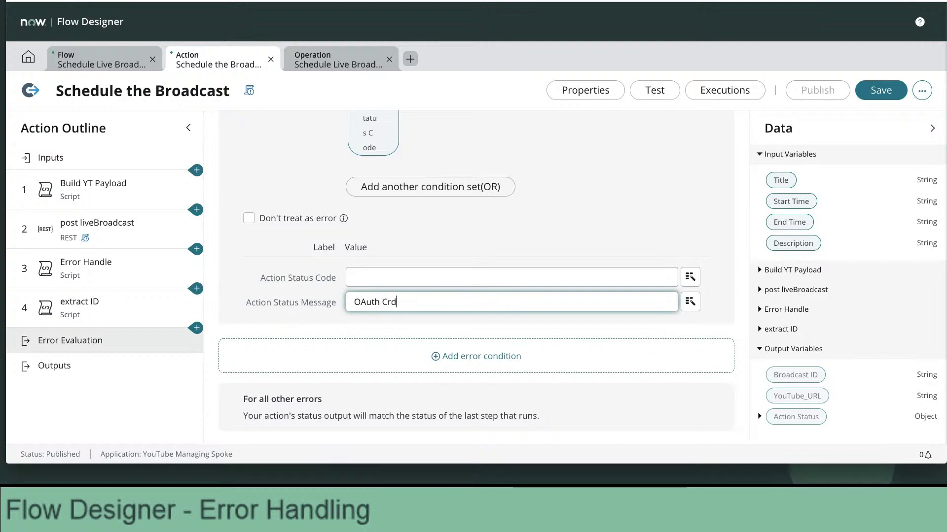
key(BackSpace)
text(eden)
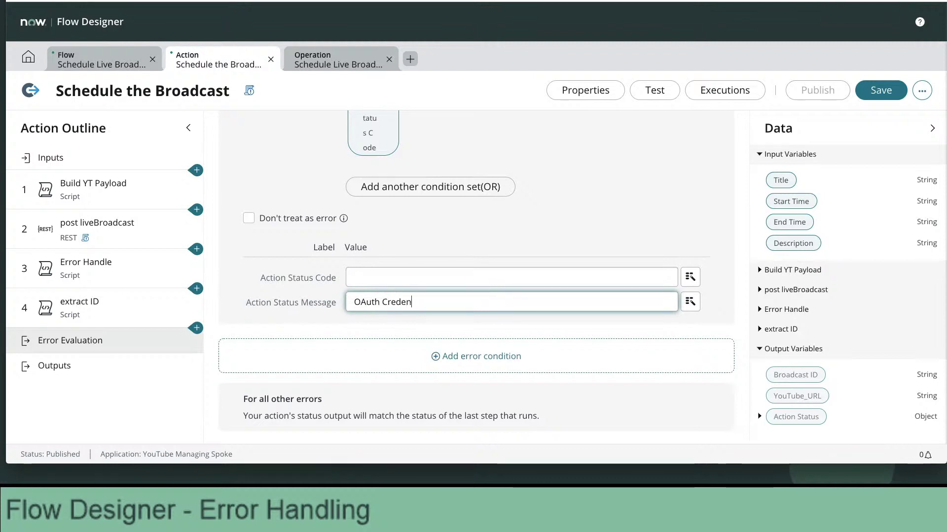
text(tials Invalid)
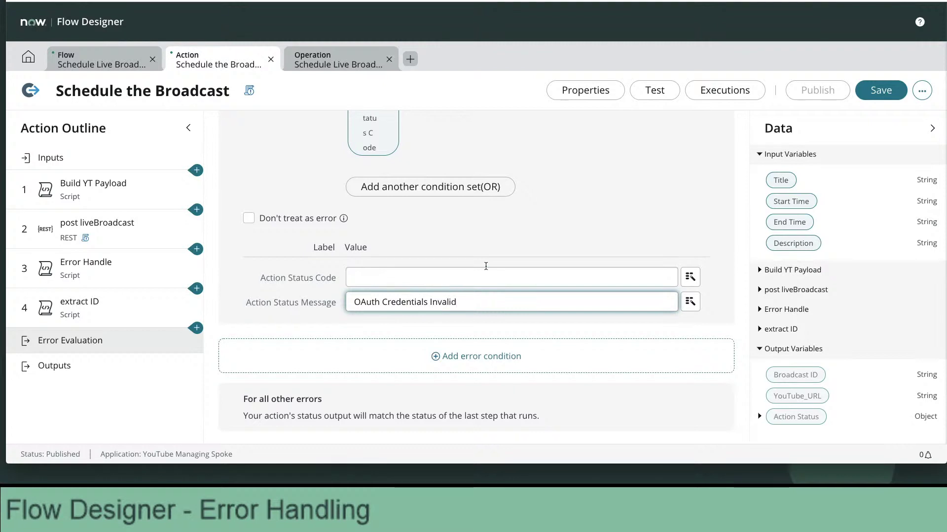
click(617, 229)
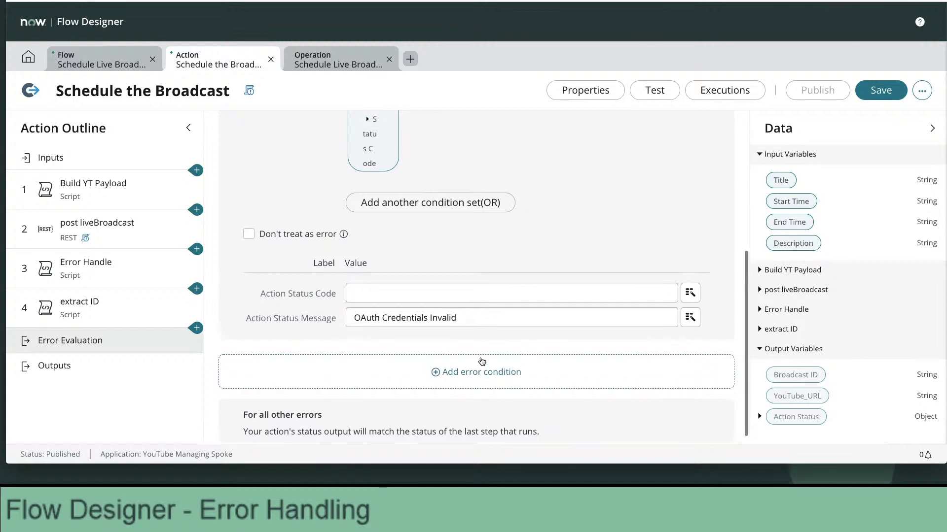
scroll(481, 361, up, 4)
scroll(481, 361, down, 4)
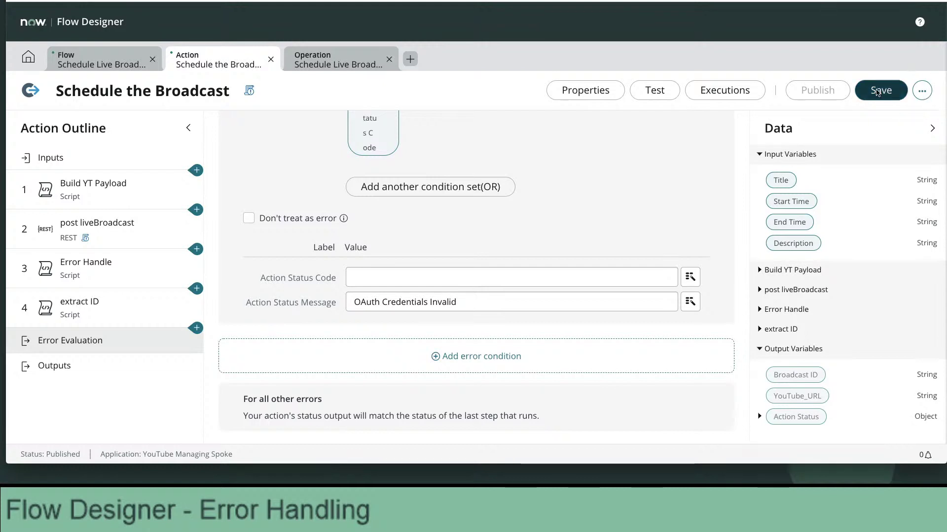
Save the Schedule the Broadcast action and review its Status Code 401 error condition.
click(876, 92)
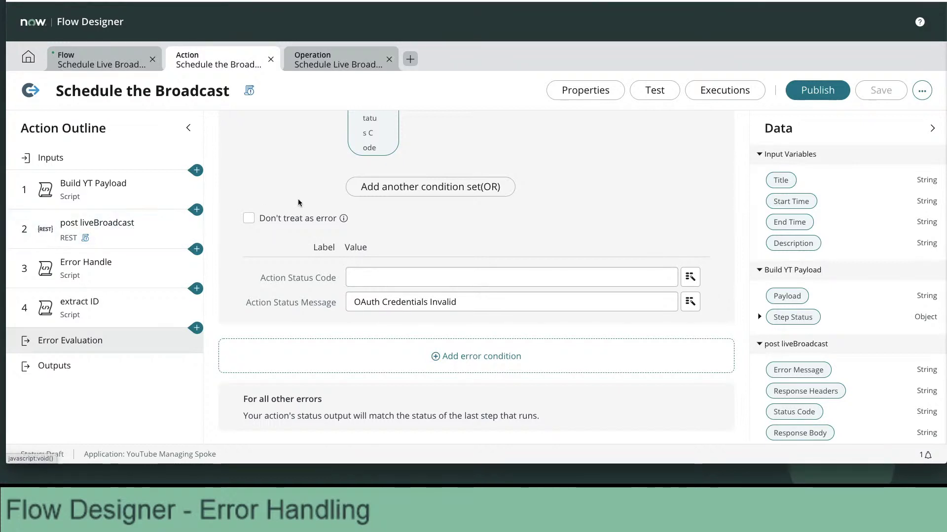
scroll(299, 203, up, 1)
scroll(298, 202, up, 5)
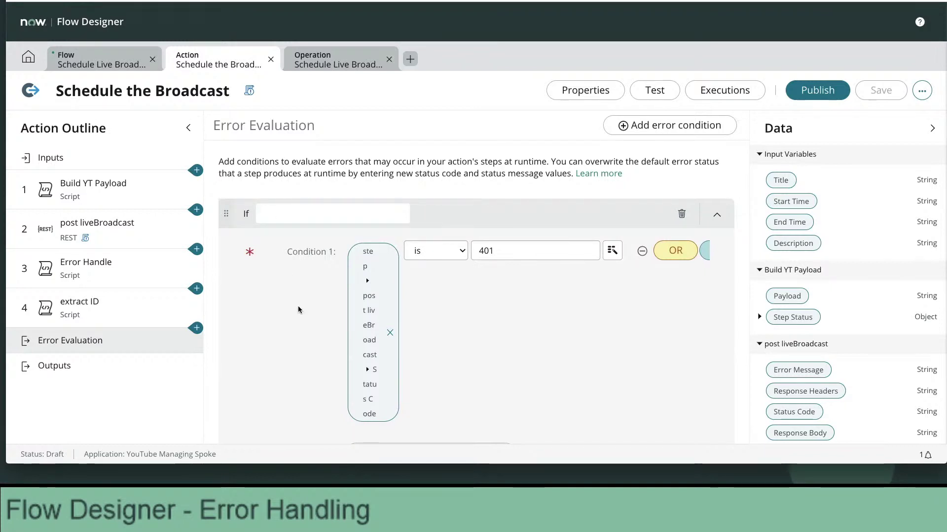
scroll(298, 308, down, 1)
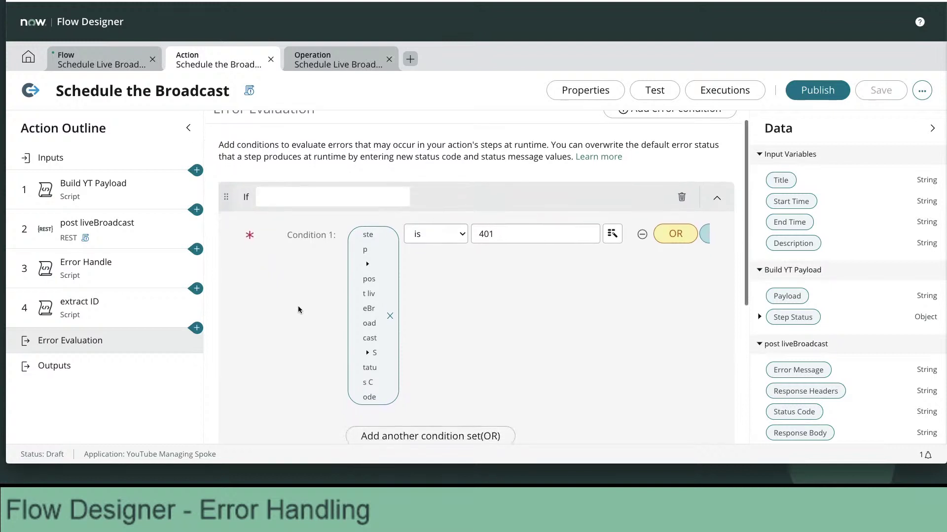
scroll(298, 309, down, 1)
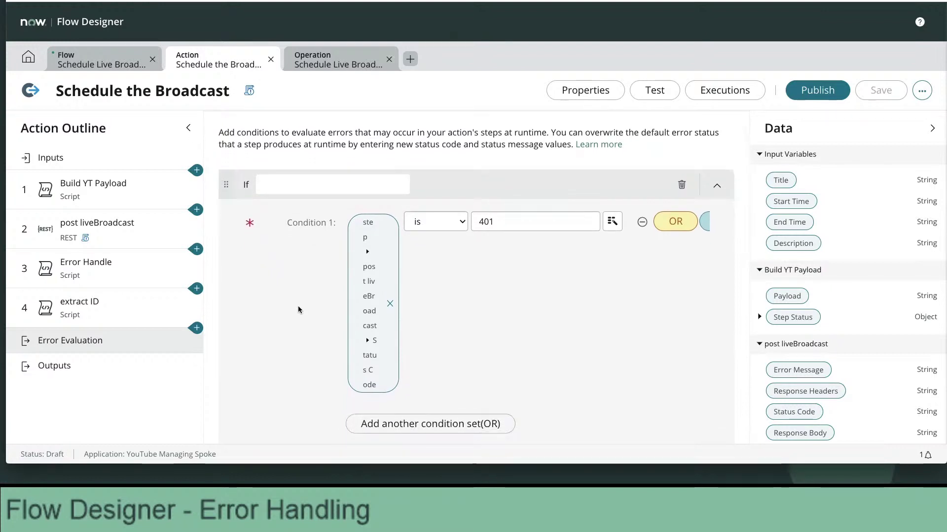
scroll(298, 309, down, 2)
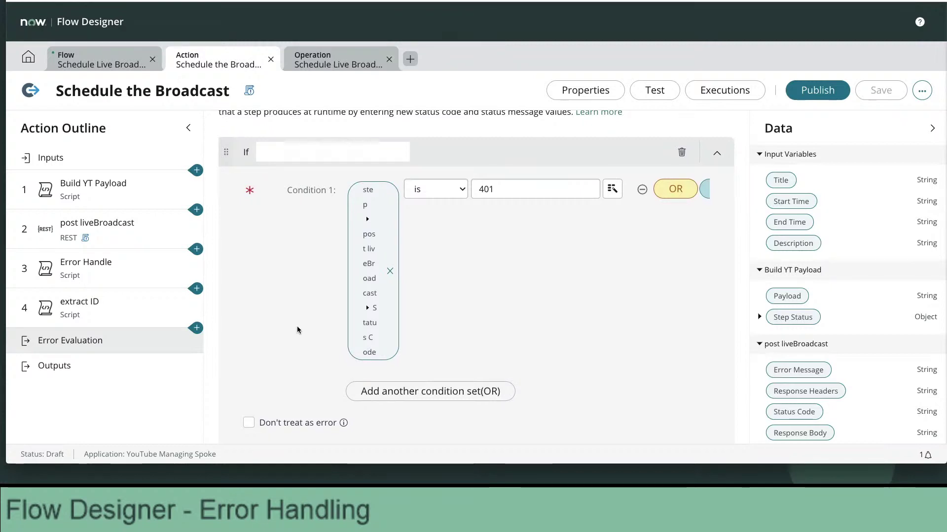
scroll(297, 326, down, 1)
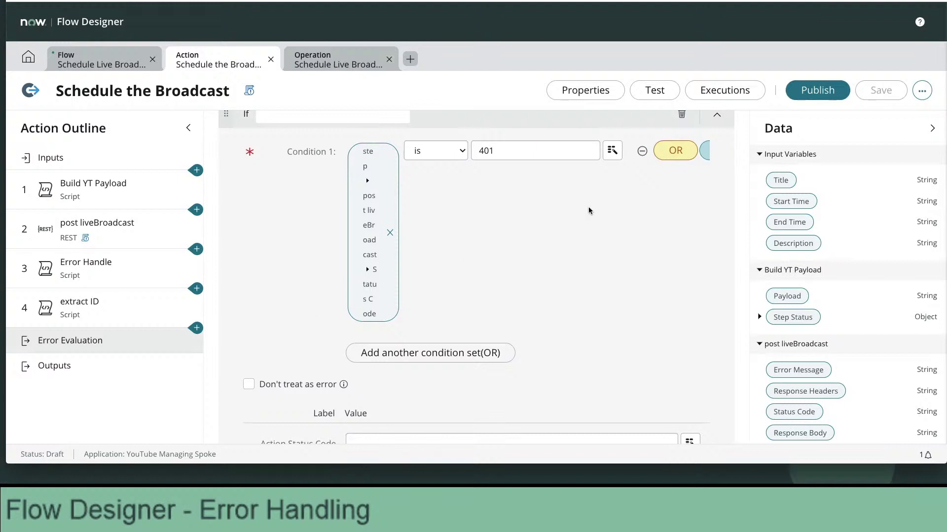
Start a test of the action titled 'Don't work' and enter the start time.
click(654, 92)
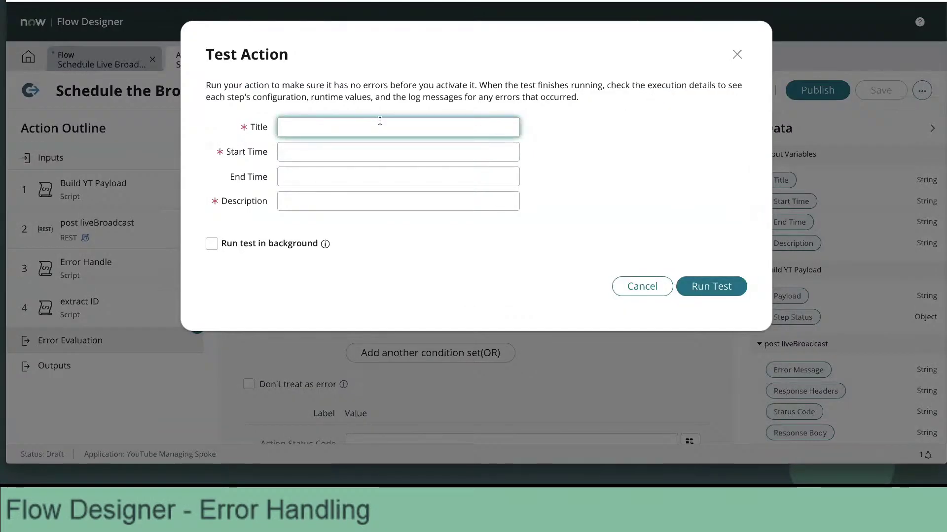
text(Don't work)
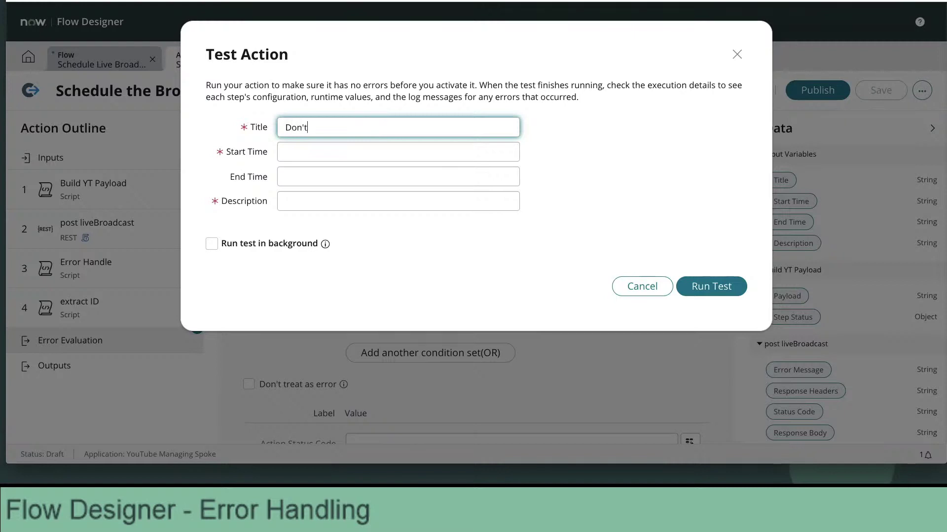
key(Tab)
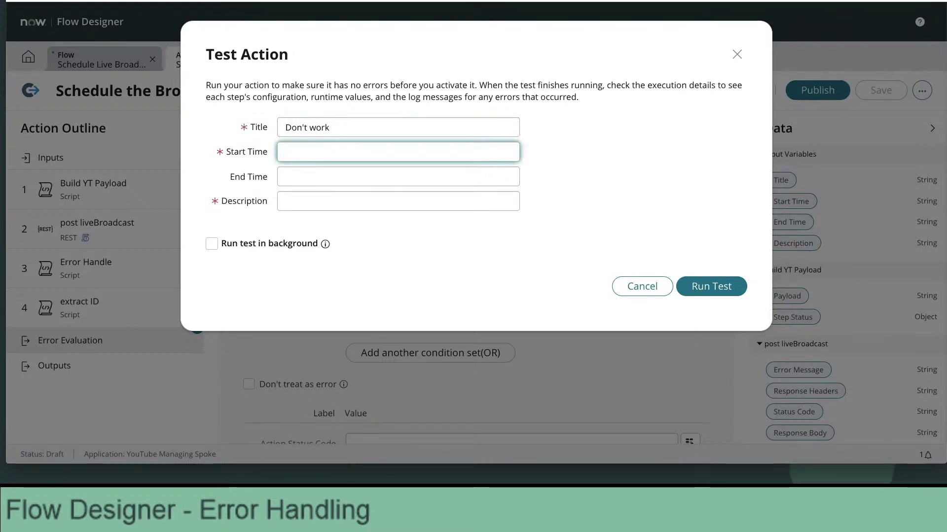
text(2021-08-05)
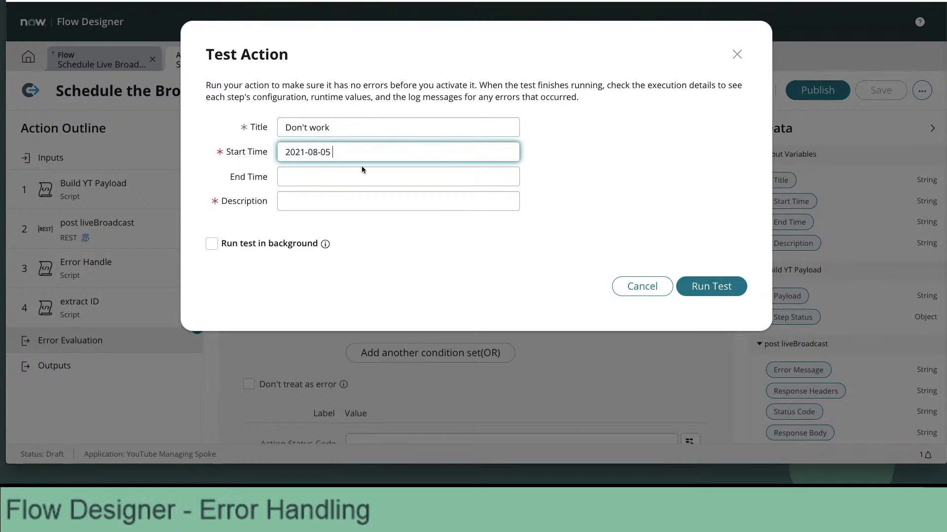
text(T)
key(BackSpace)
key(BackSpace)
key(BackSpace)
key(BackSpace)
key(BackSpace)
key(BackSpace)
key(BackSpace)
text(0821T08000)
Set End Time to the start time with hour 09, describe it 'This is a test', and run.
key(ctrl+a)
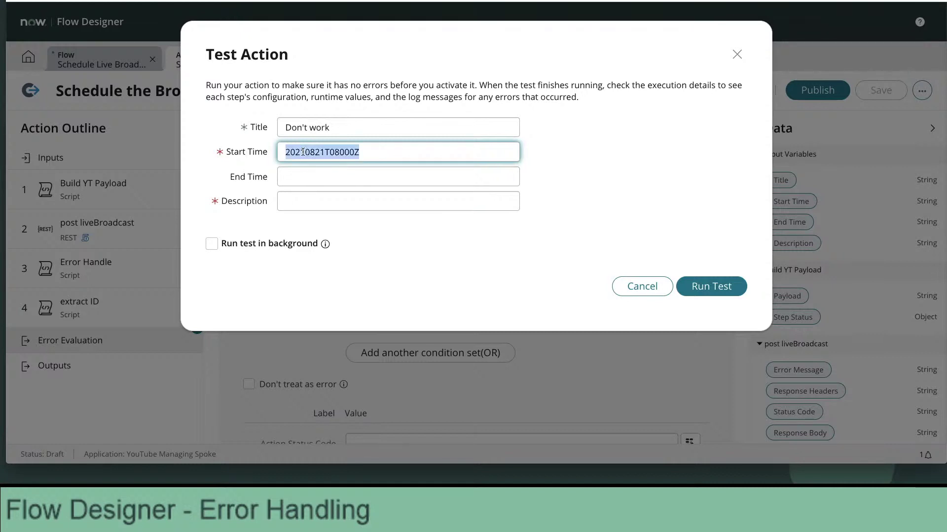
key(ctrl+c)
click(318, 169)
key(ctrl+v)
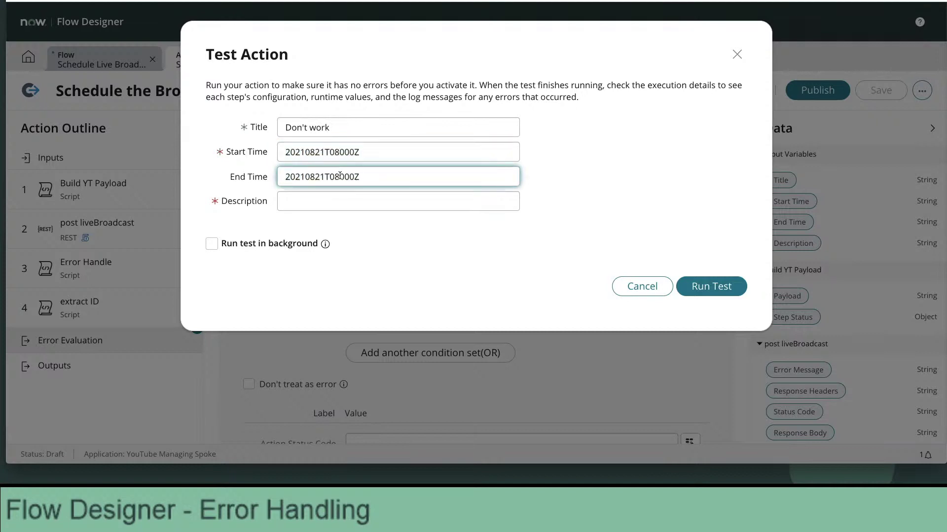
click(337, 177)
key(BackSpace)
text(9)
click(338, 200)
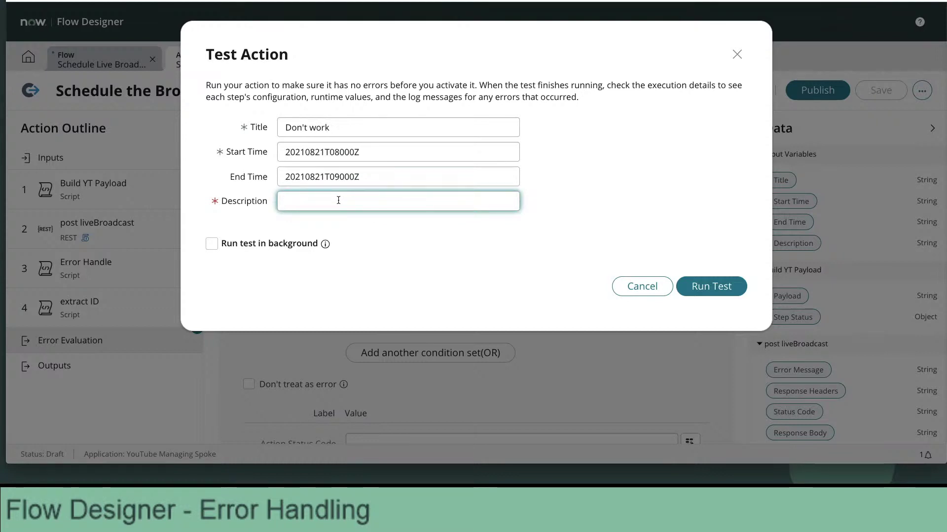
text(This is a test)
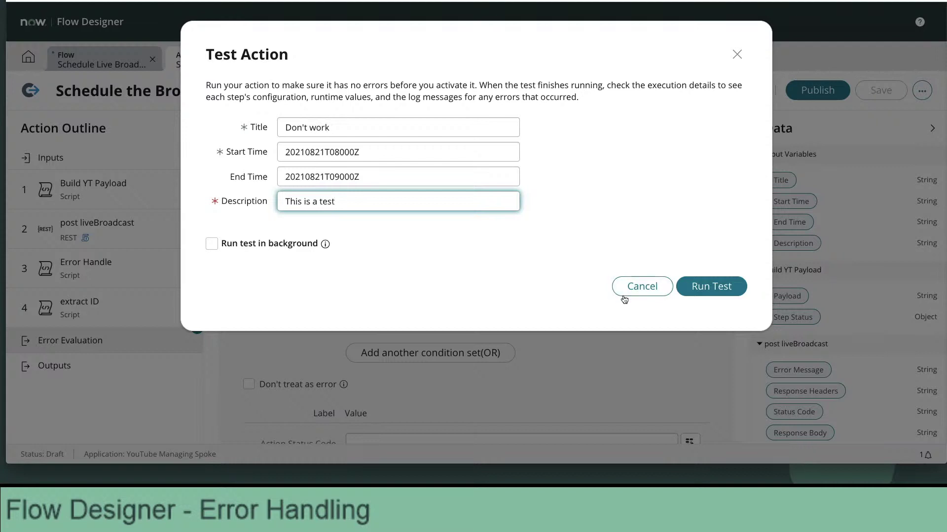
click(717, 287)
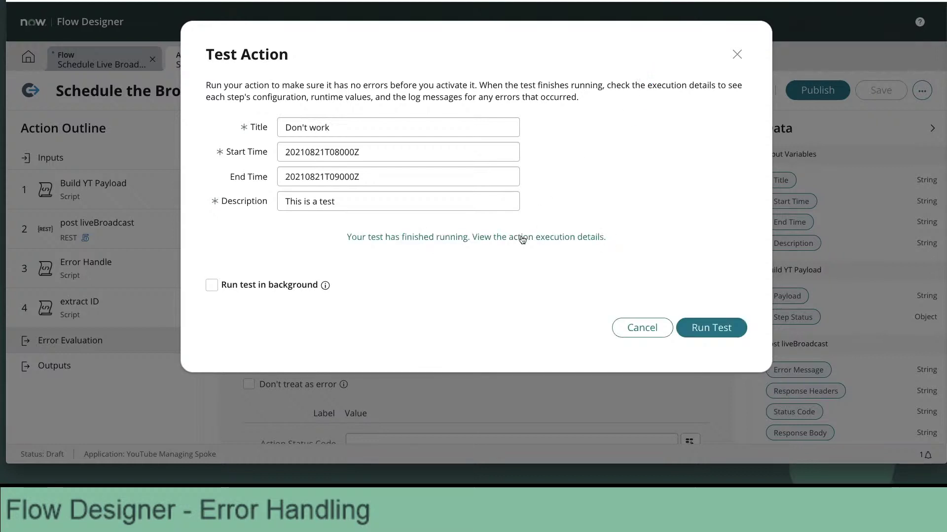
Open the test's action execution details and review each executed step.
click(522, 238)
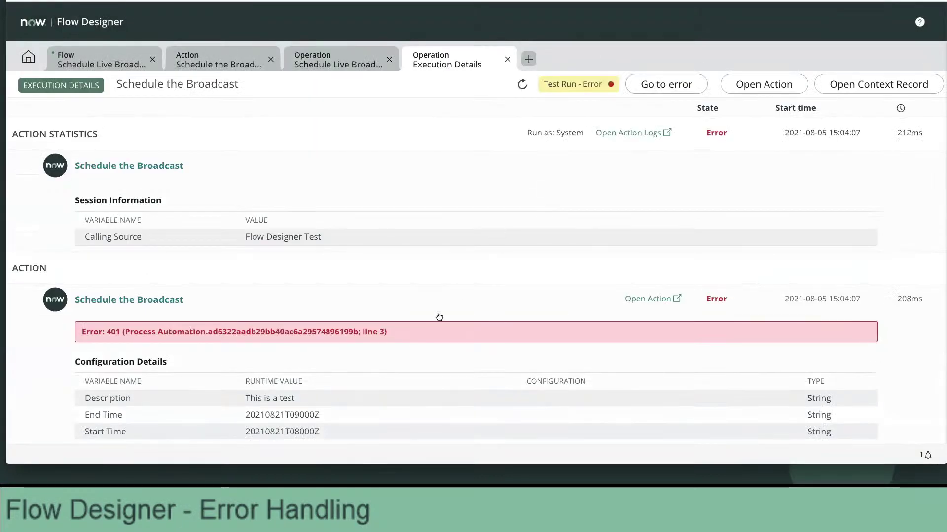
scroll(428, 330, down, 2)
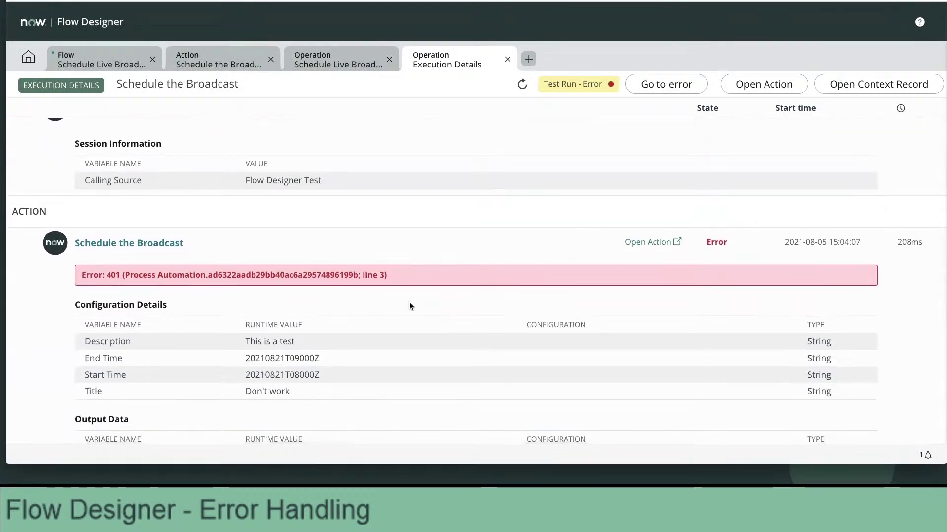
scroll(395, 289, down, 1)
scroll(395, 288, down, 5)
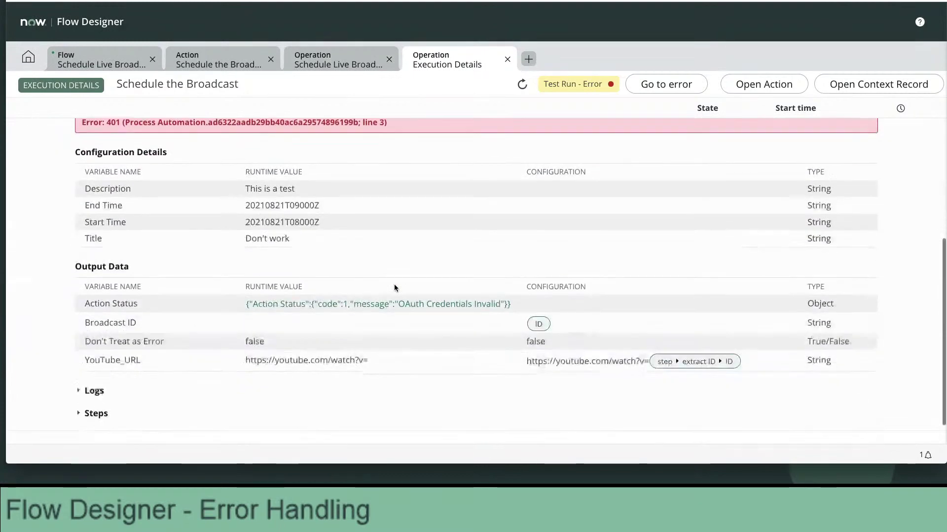
click(96, 371)
scroll(191, 345, down, 10)
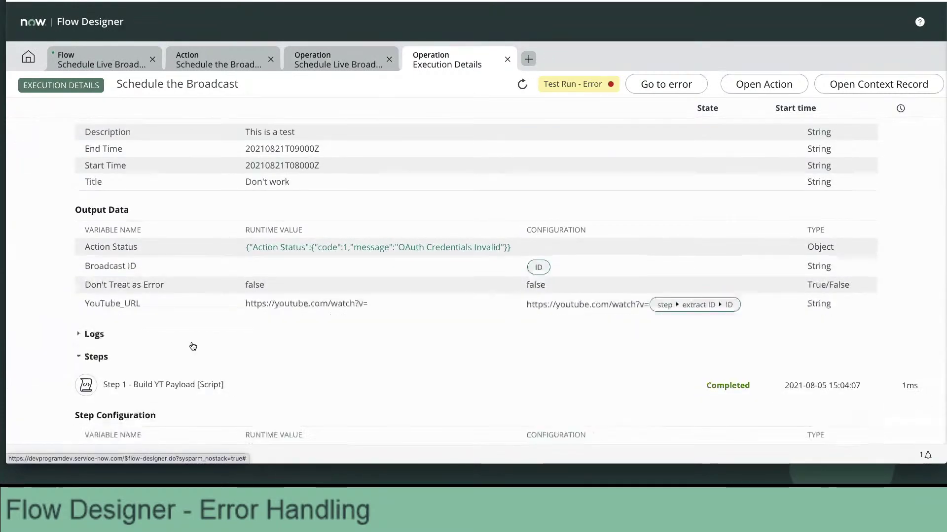
scroll(192, 345, down, 7)
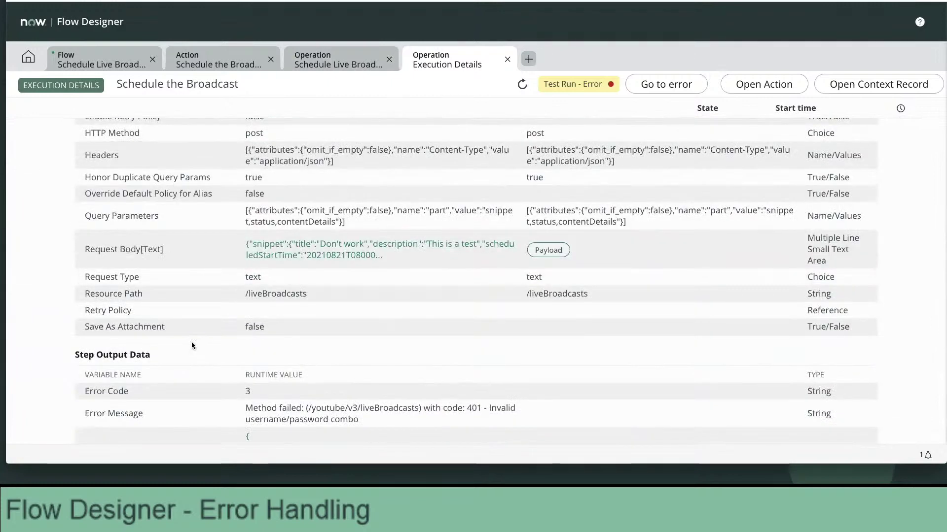
scroll(191, 345, down, 2)
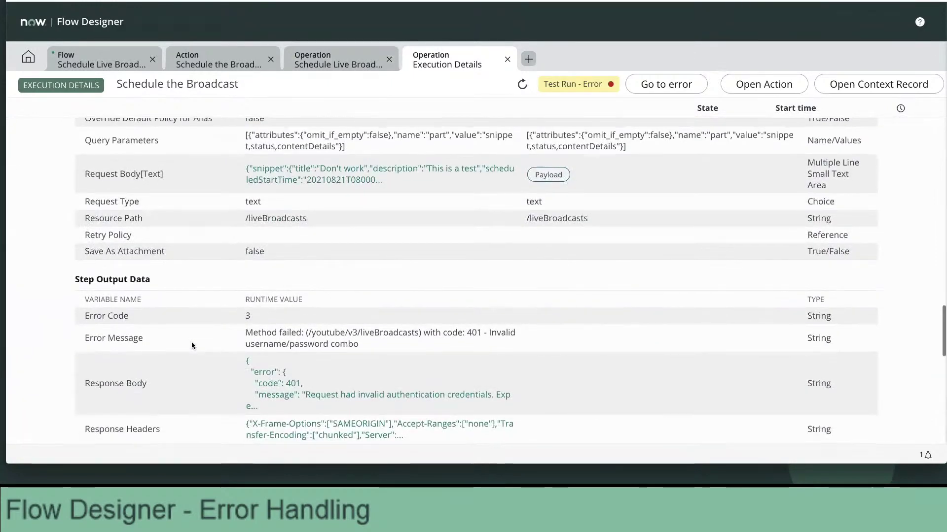
scroll(192, 344, down, 3)
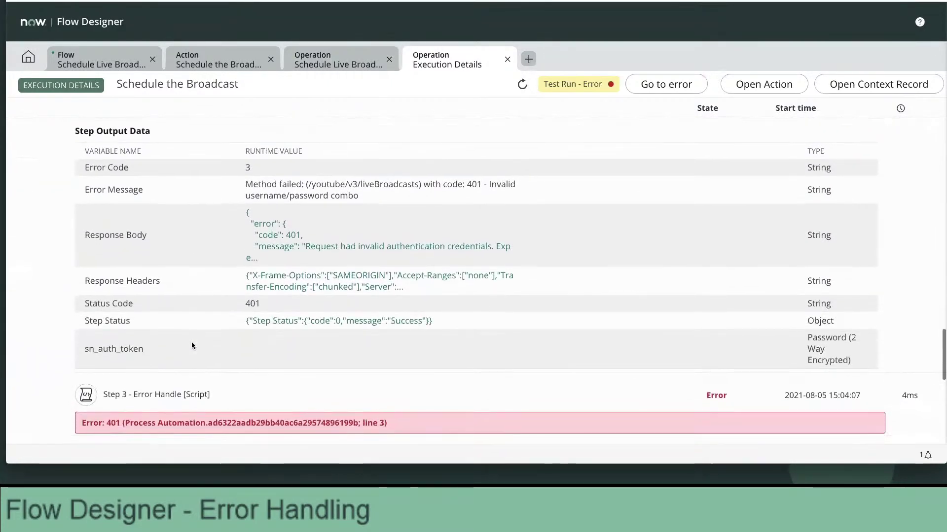
scroll(192, 345, up, 6)
scroll(191, 345, up, 1)
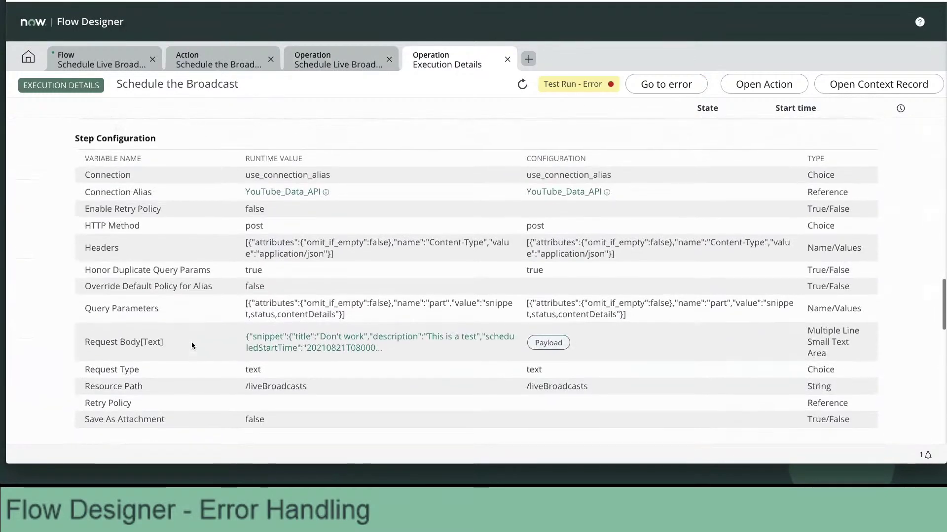
scroll(192, 345, up, 6)
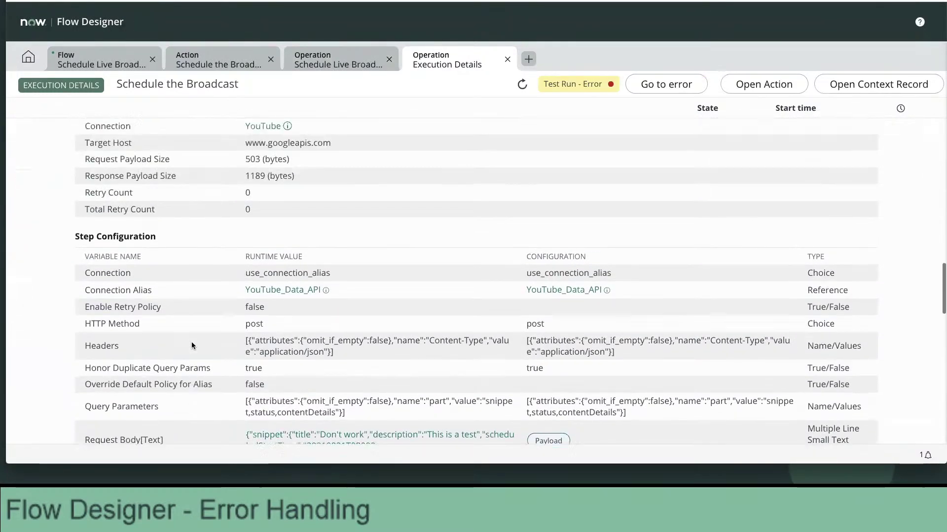
scroll(192, 345, up, 4)
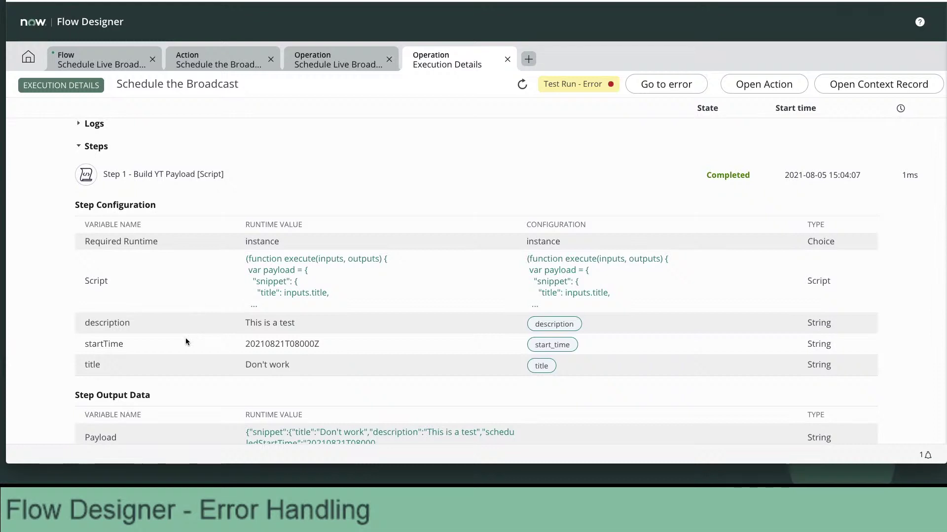
scroll(186, 338, down, 2)
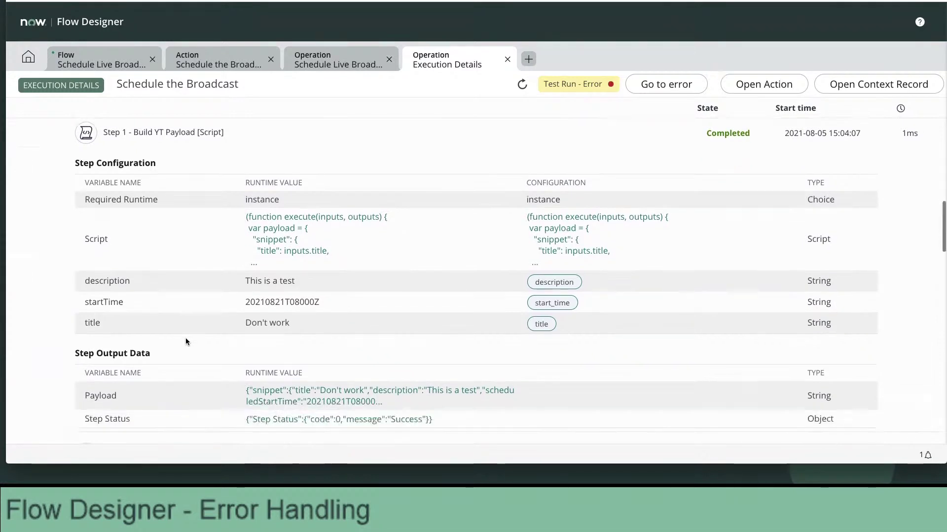
scroll(186, 338, up, 6)
scroll(185, 340, up, 1)
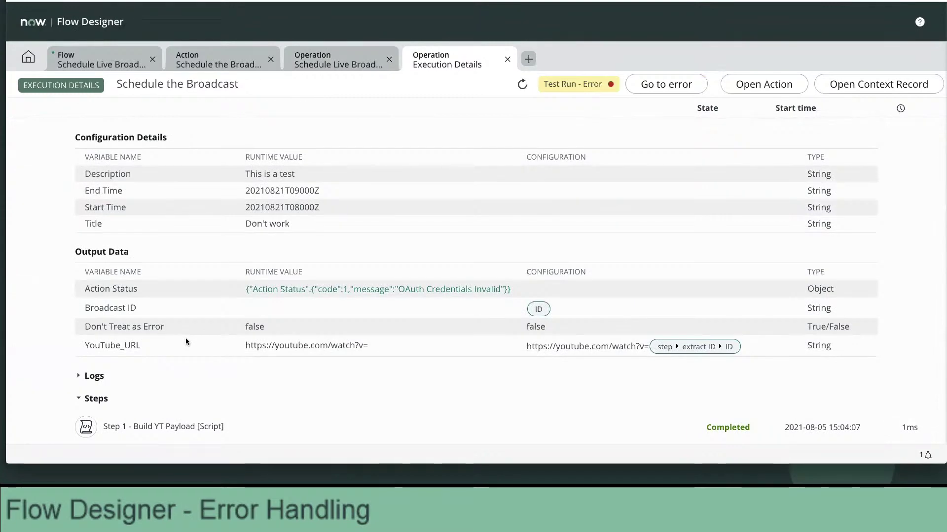
Jump to the failing step showing Error 401 and 'OAuth Credentials Invalid'.
click(666, 87)
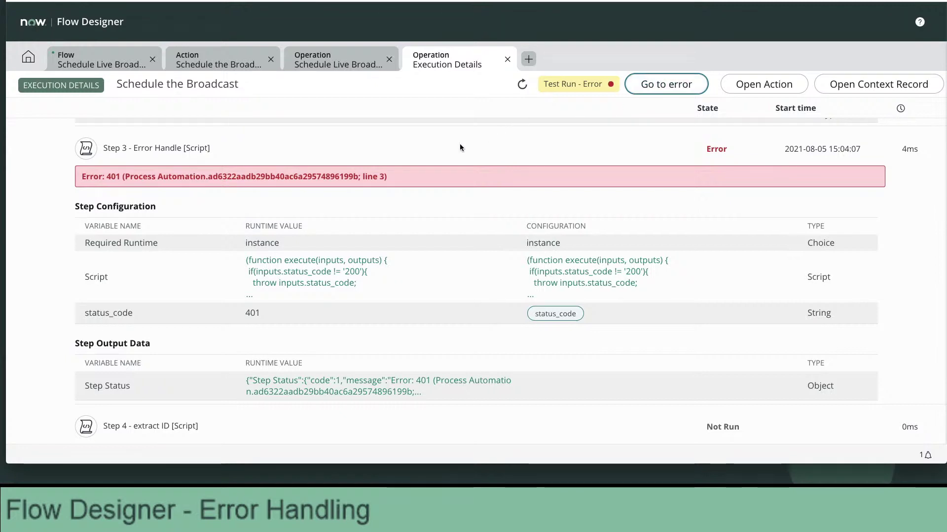
scroll(380, 181, up, 15)
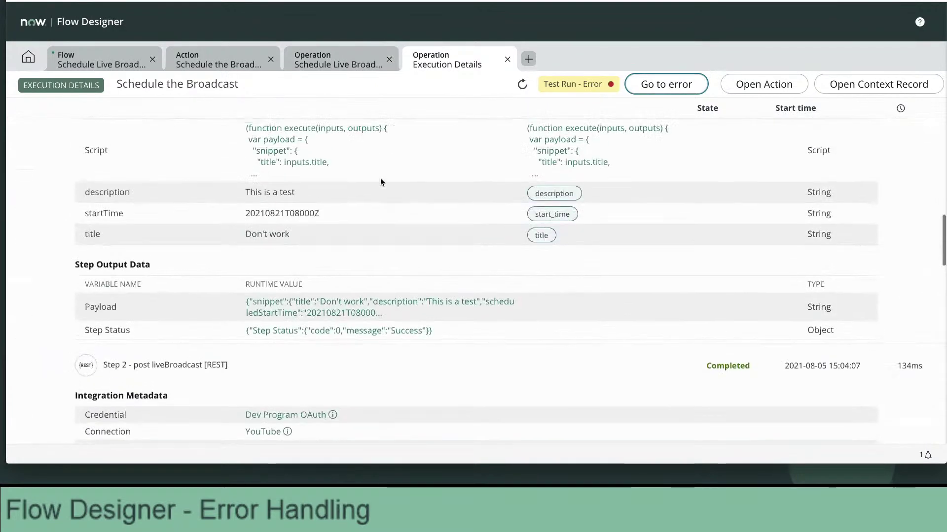
scroll(381, 182, up, 8)
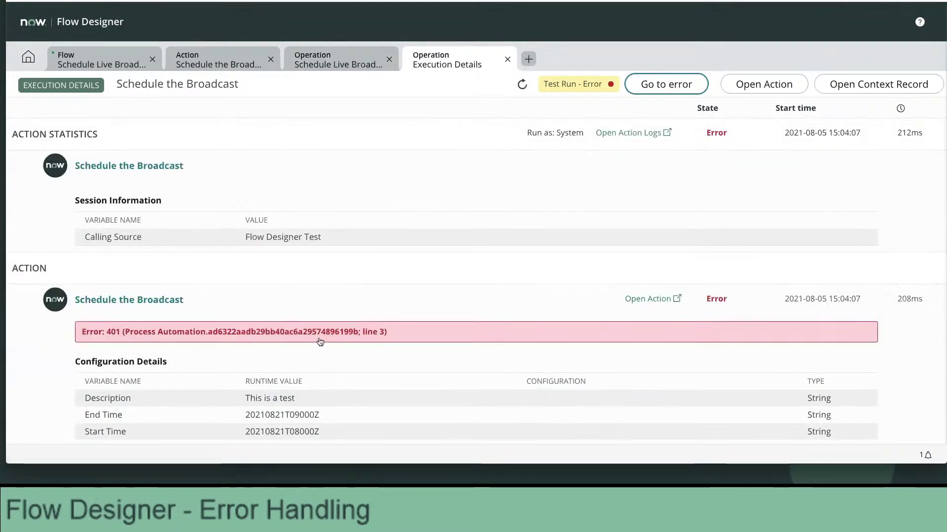
scroll(324, 357, down, 2)
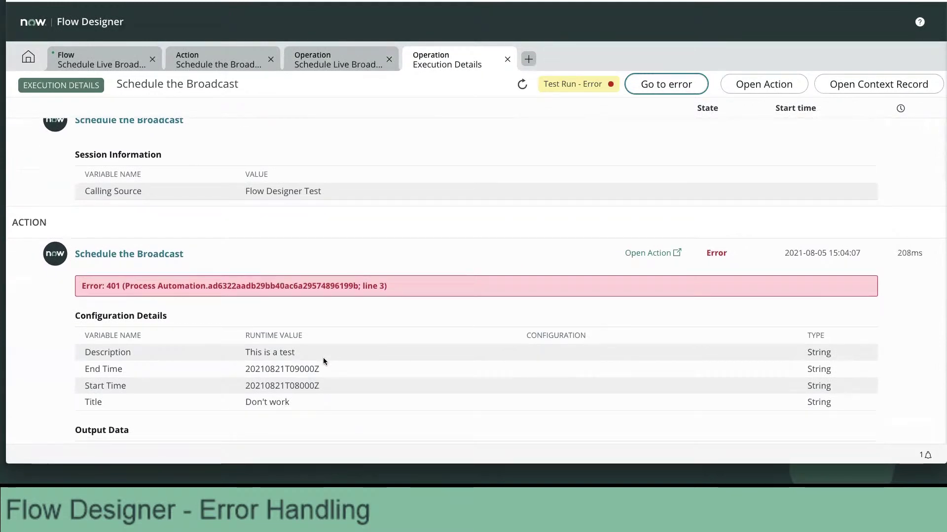
scroll(323, 359, down, 3)
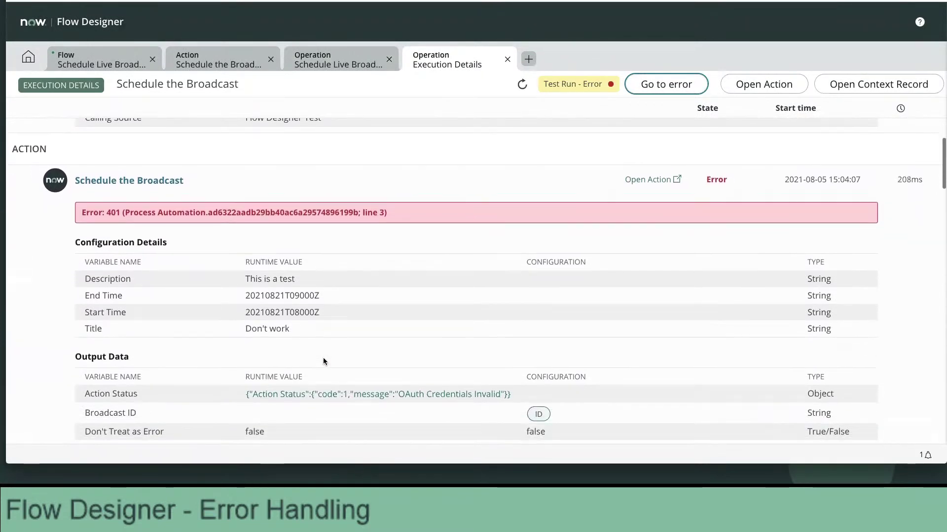
scroll(323, 360, down, 2)
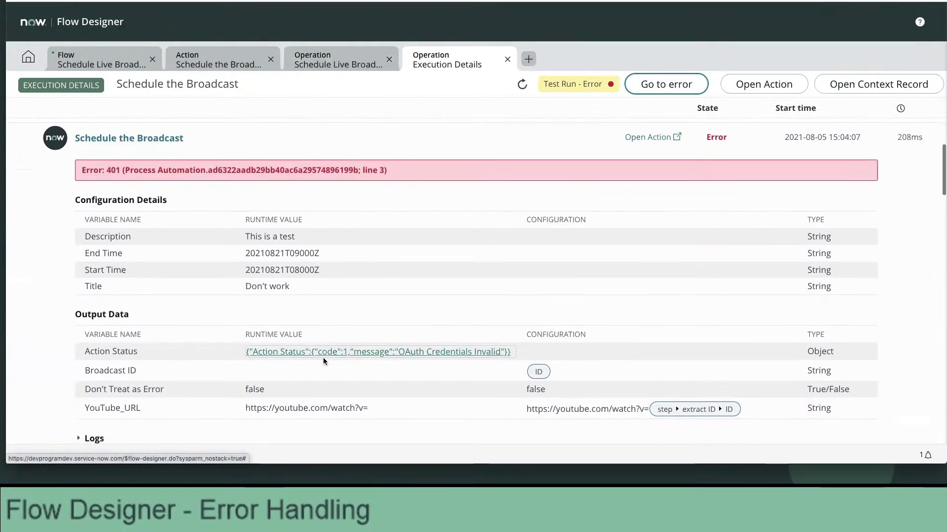
Inspect the Action Status JSON (code 1, 'OAuth Credentials Invalid'), then view the flow run.
click(319, 354)
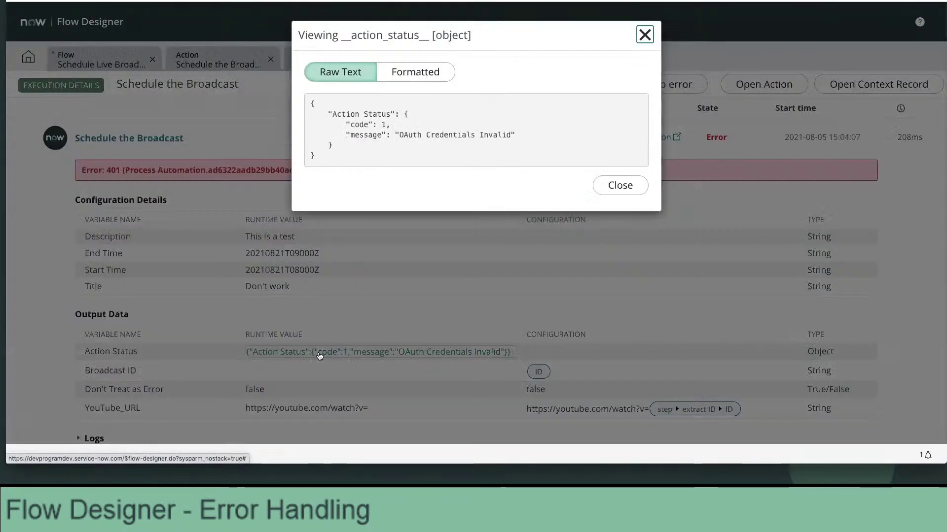
drag(414, 137, 511, 134)
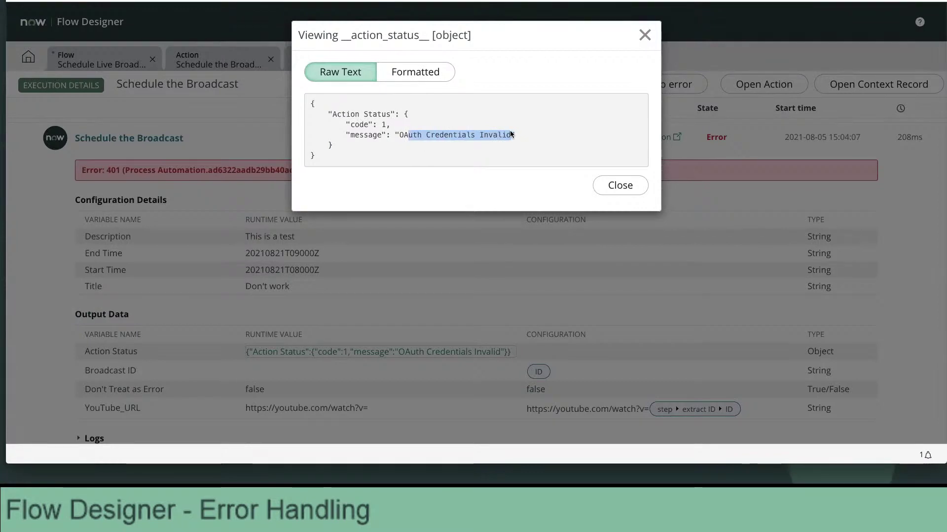
drag(400, 135, 516, 134)
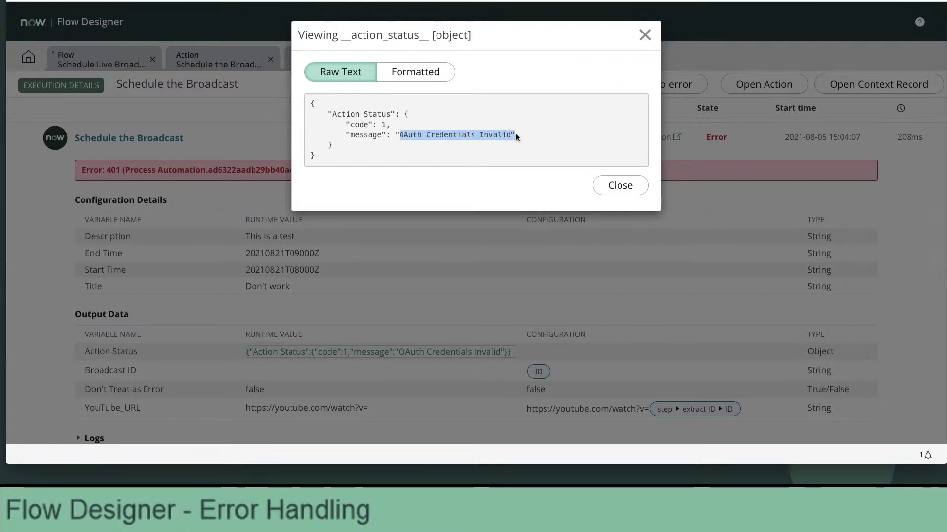
drag(378, 124, 392, 124)
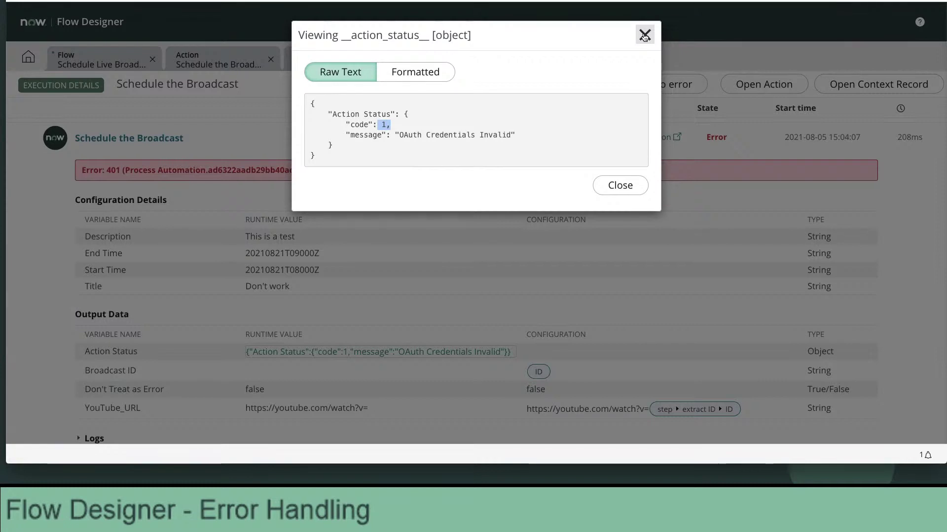
click(644, 35)
click(337, 63)
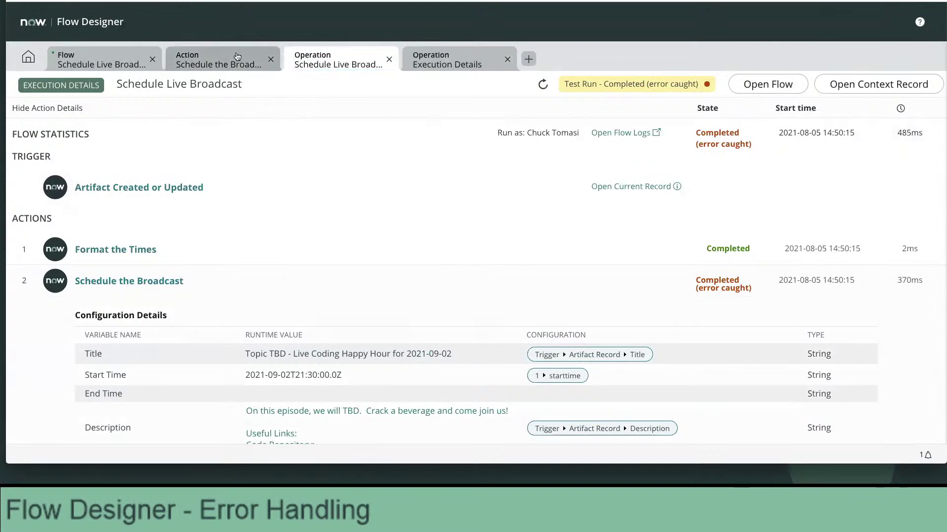
Set the 401 condition's Action Status Code to 401 and save Schedule the Broadcast.
click(237, 56)
click(641, 328)
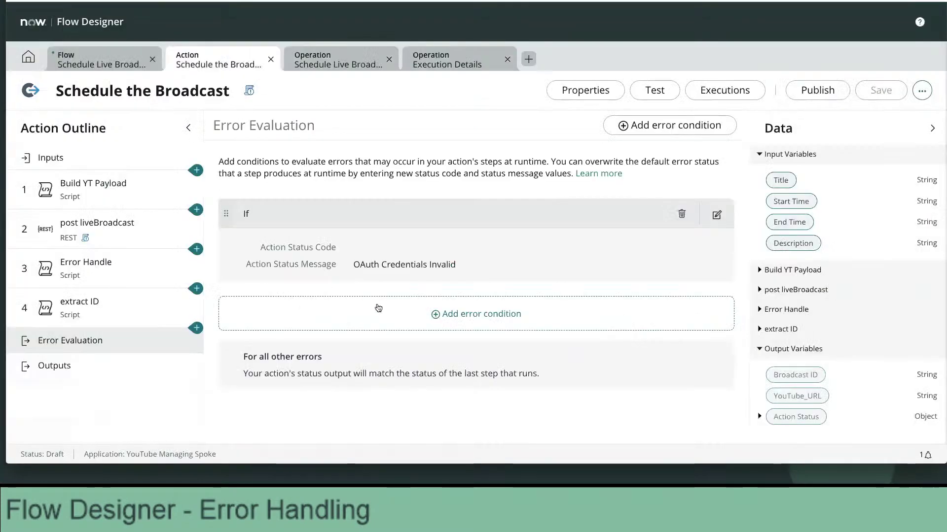
click(717, 214)
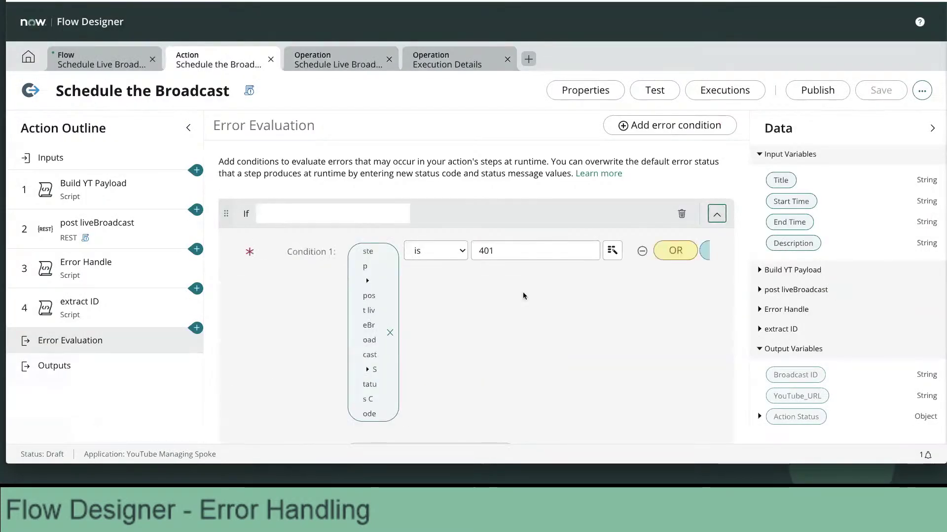
scroll(524, 296, down, 5)
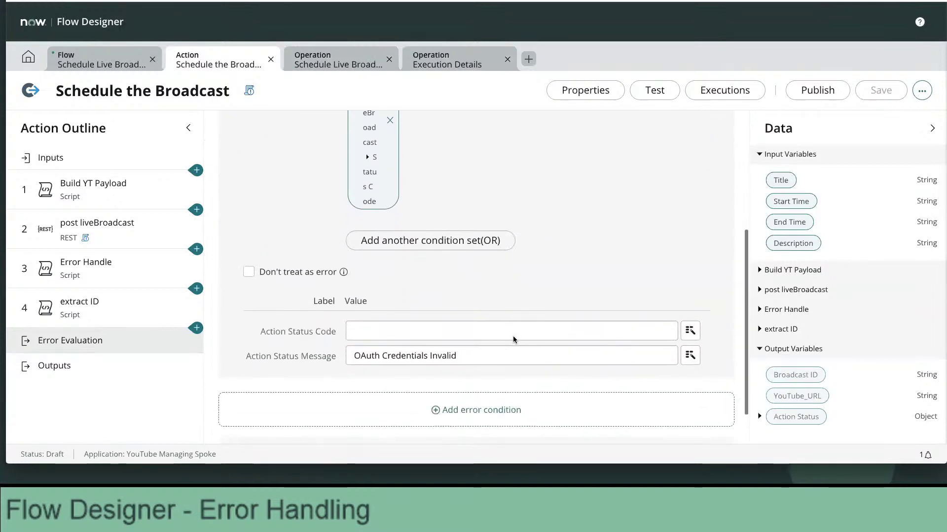
click(690, 309)
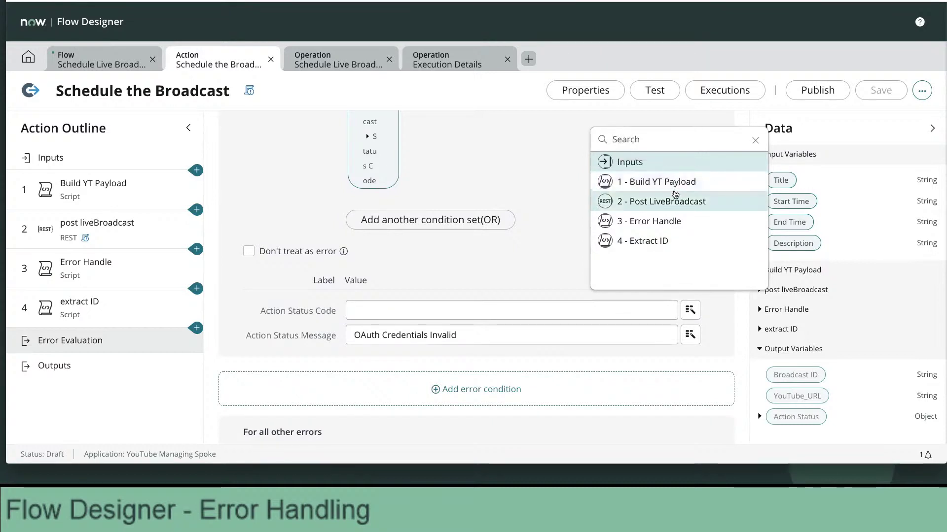
click(463, 316)
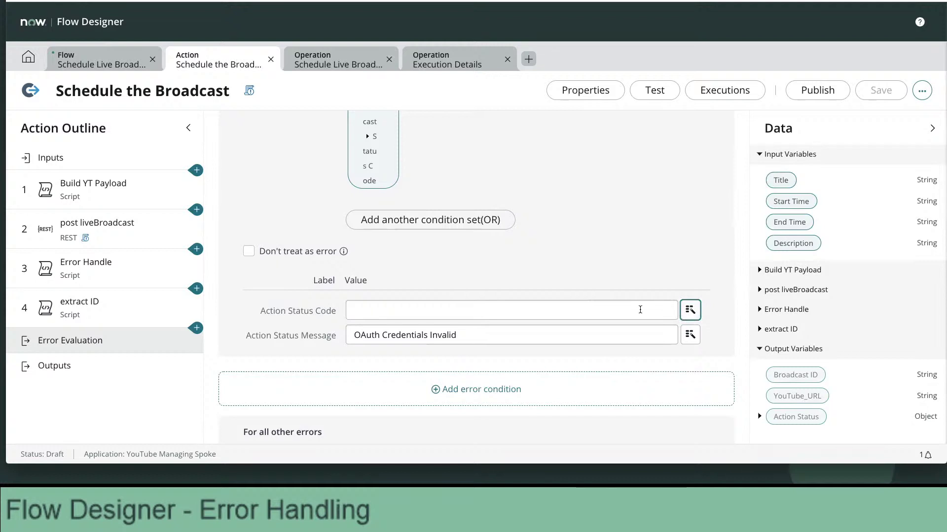
click(640, 310)
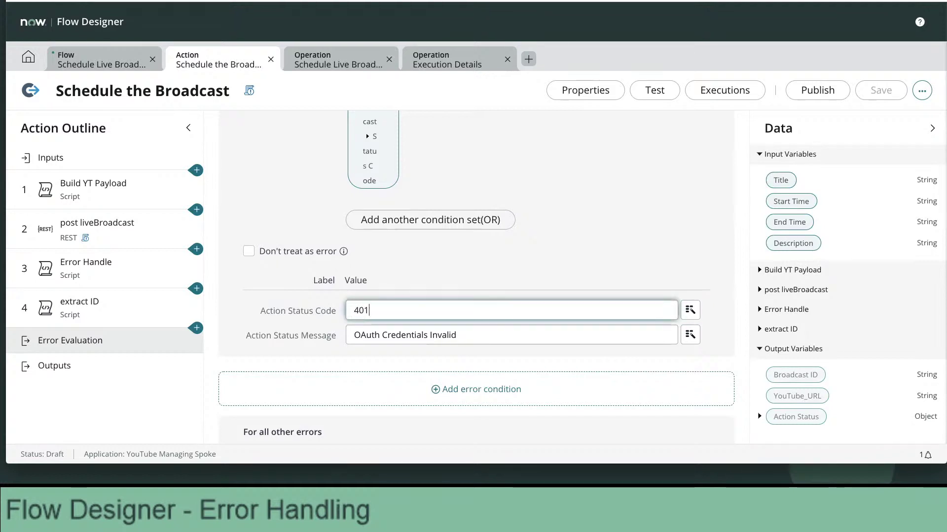
click(686, 247)
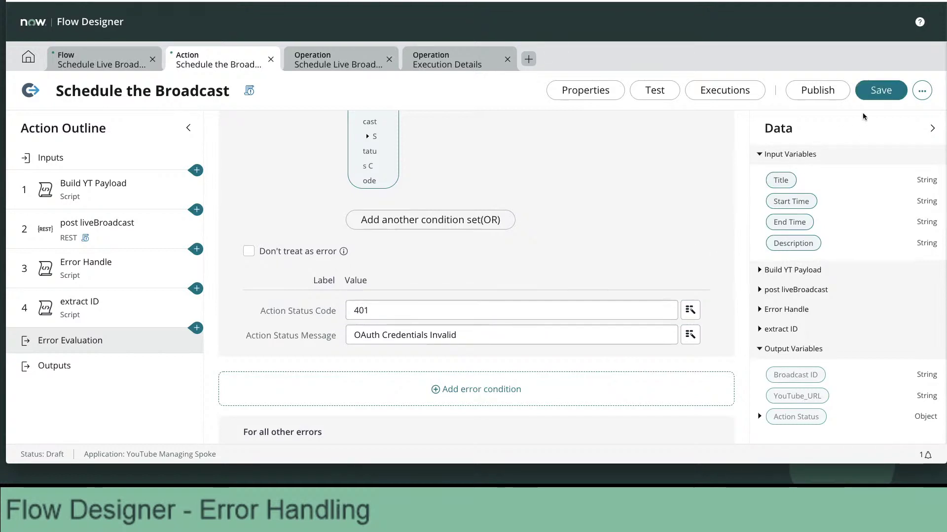
click(882, 90)
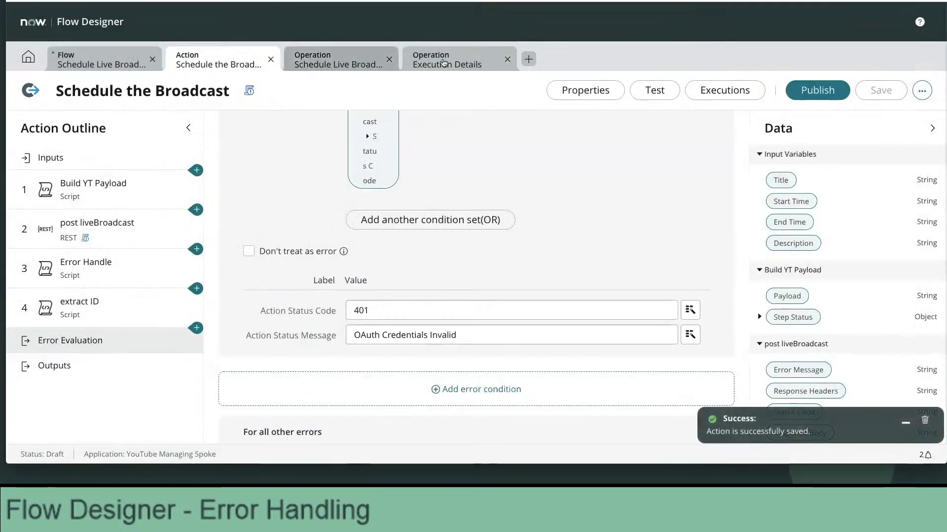
Inspect the test run's Action Status output, showing code 1 and 'OAuth Credentials Invalid'.
click(444, 61)
scroll(396, 309, down, 5)
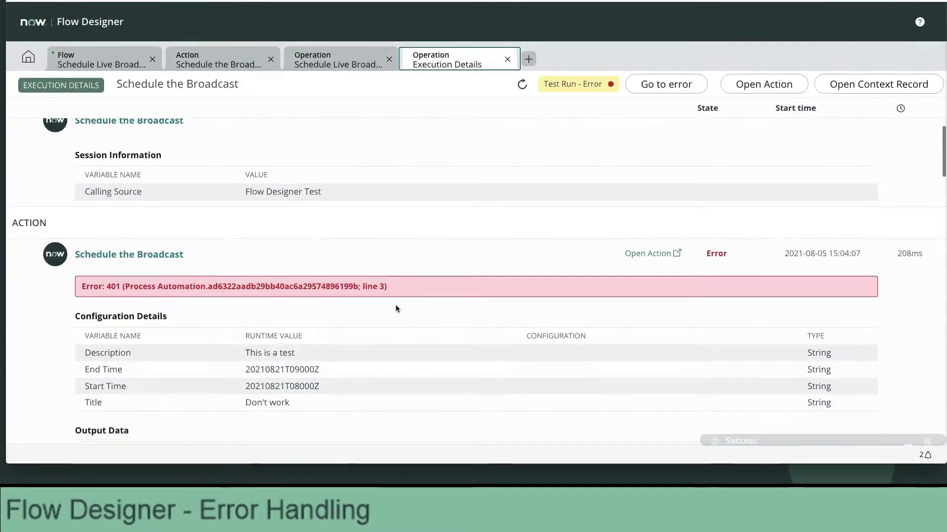
click(347, 303)
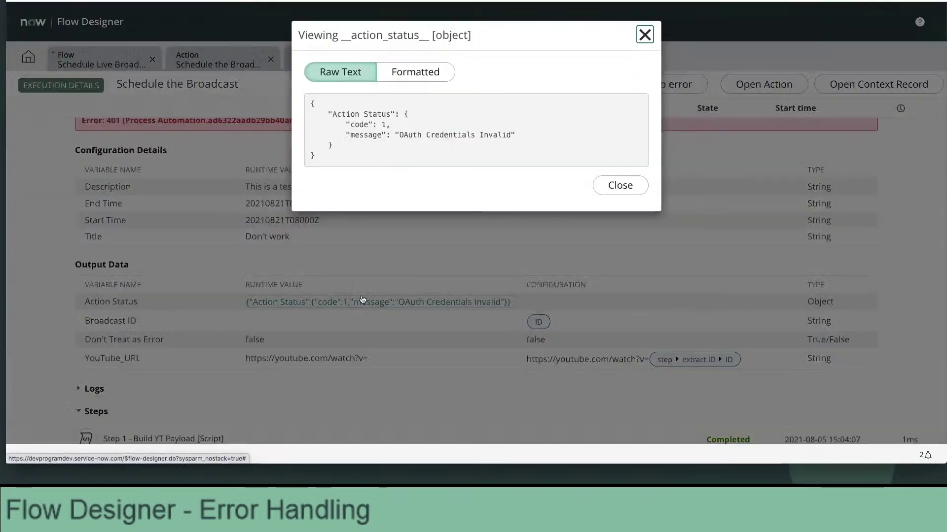
drag(395, 135, 518, 131)
click(556, 150)
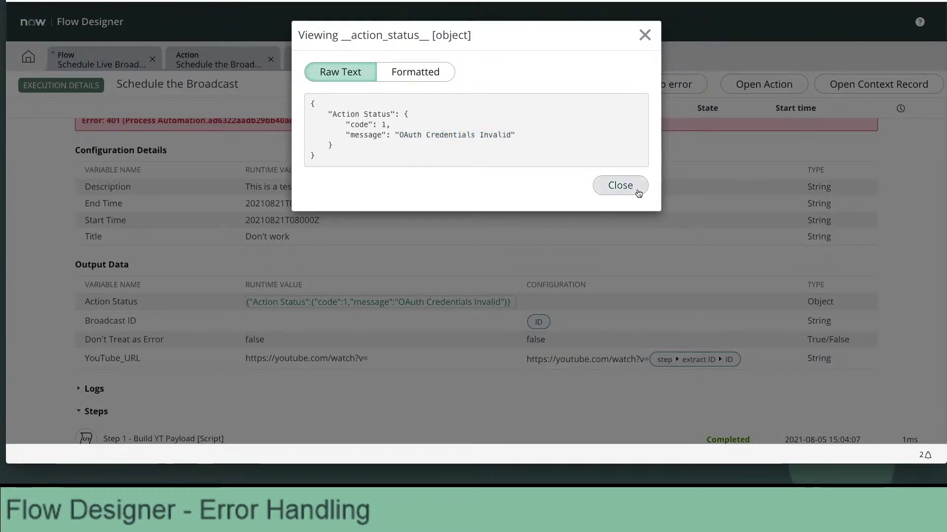
click(620, 185)
scroll(401, 205, down, 1)
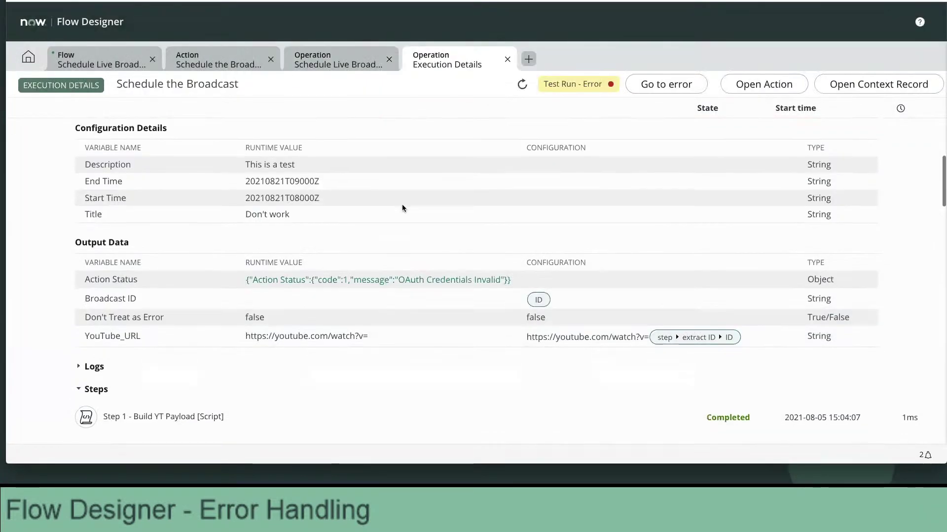
scroll(401, 204, down, 1)
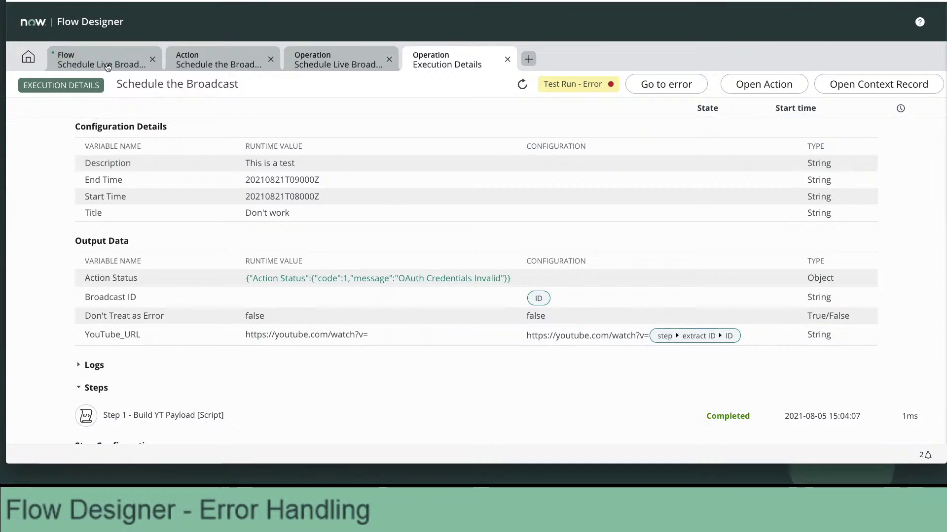
Review the Send Email step's subject and body in Schedule Live Broadcast, then save the flow.
click(108, 66)
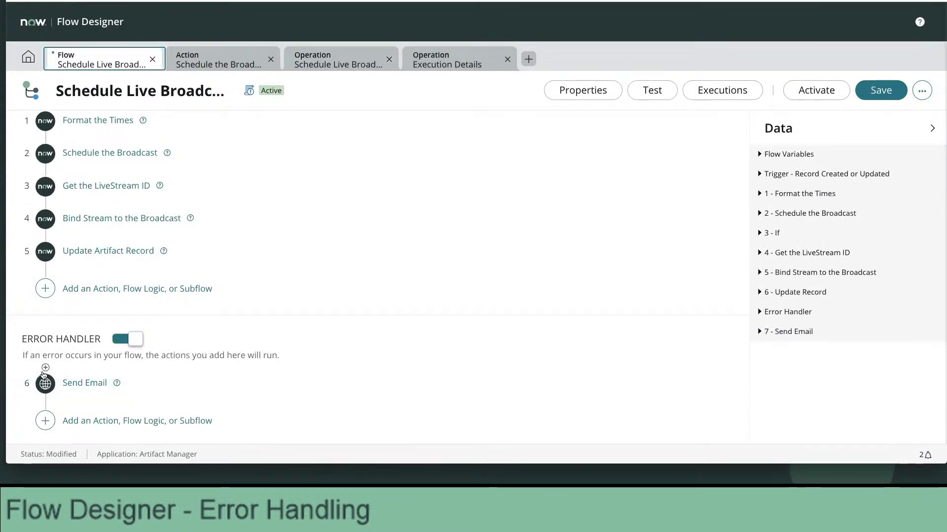
click(91, 384)
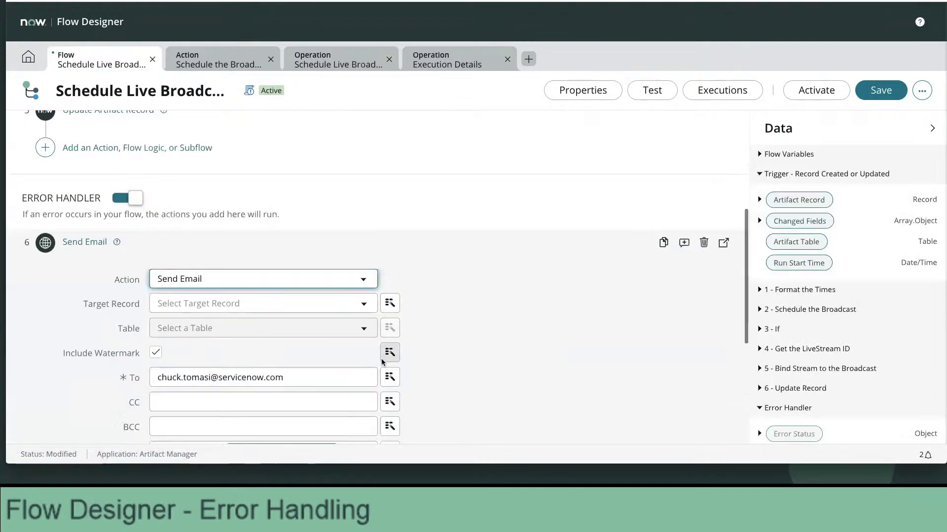
scroll(335, 370, down, 4)
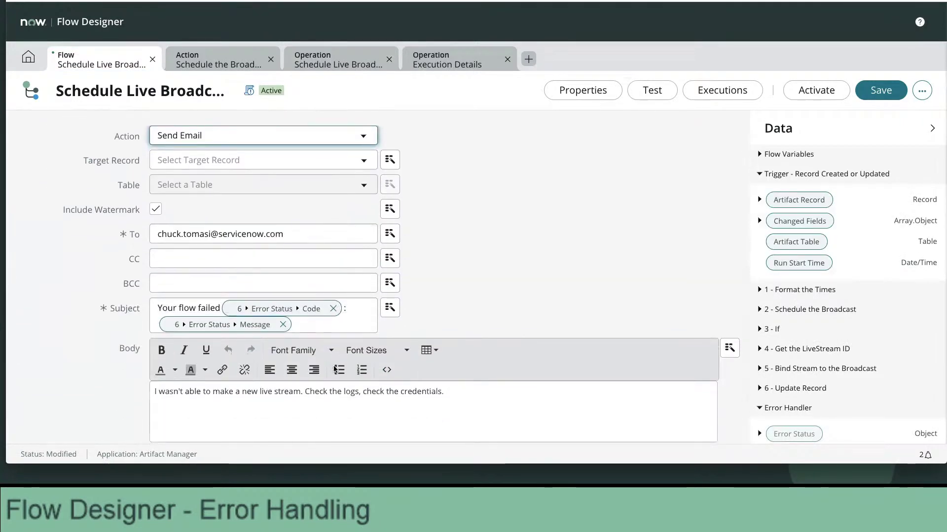
scroll(325, 367, down, 1)
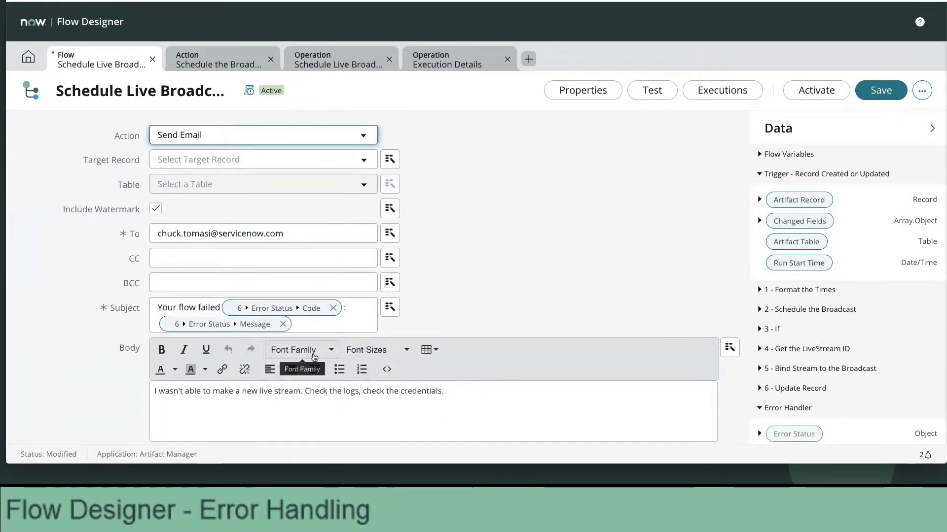
mouse_move(282, 333)
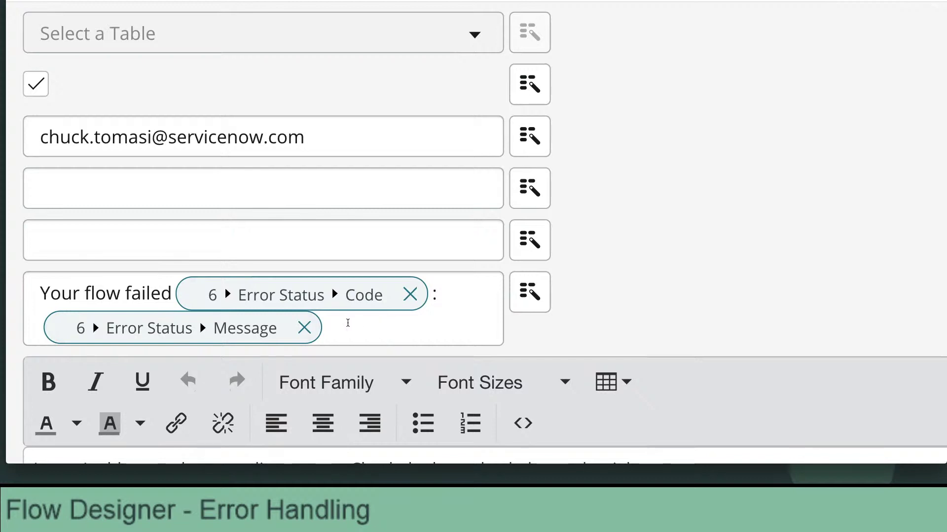
click(171, 296)
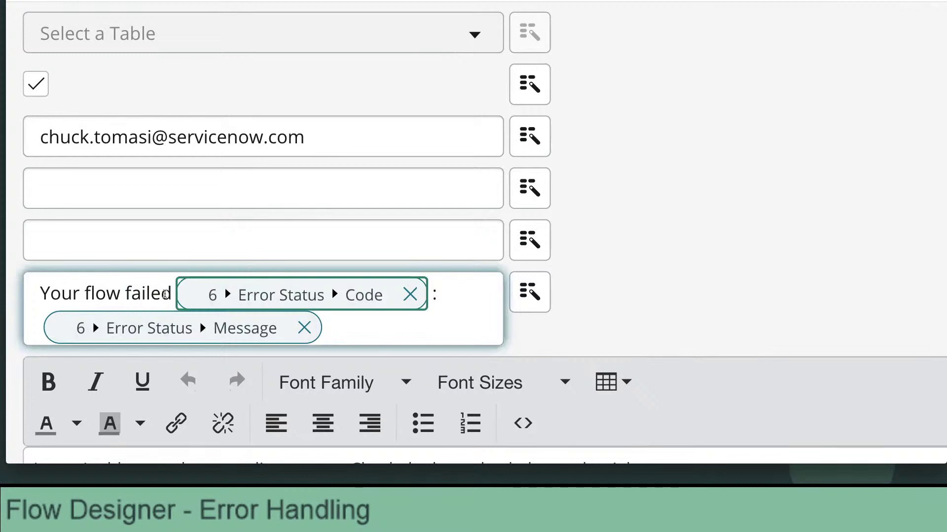
click(165, 295)
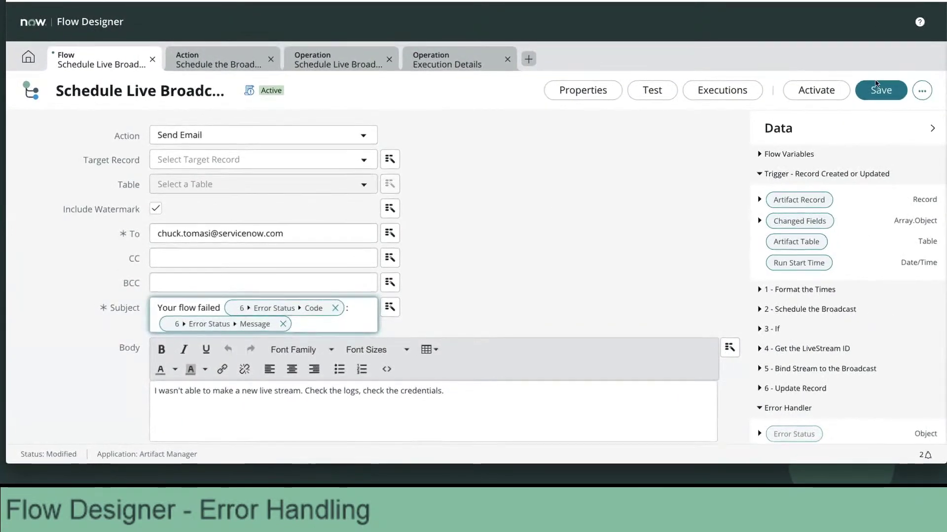
click(874, 92)
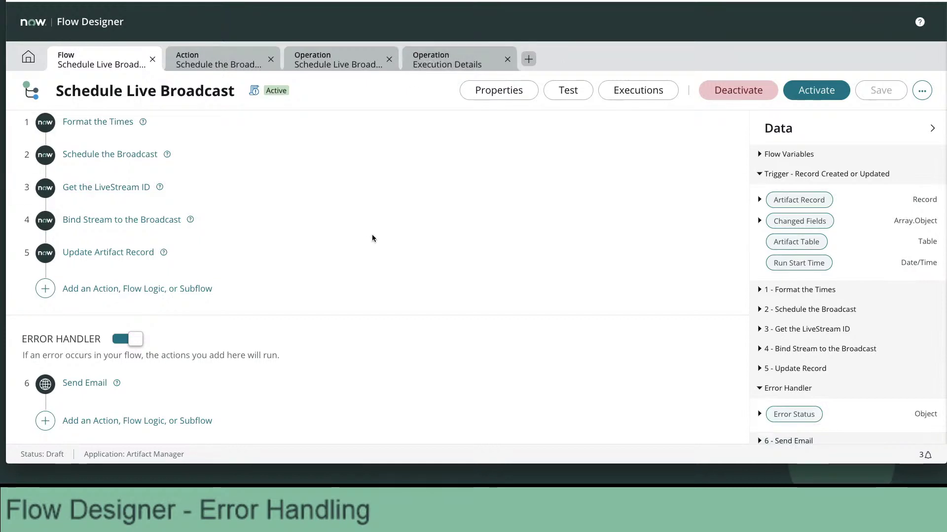
Insert an If step above Send Email with condition Error Handler > Error Status > Code is 401.
click(45, 371)
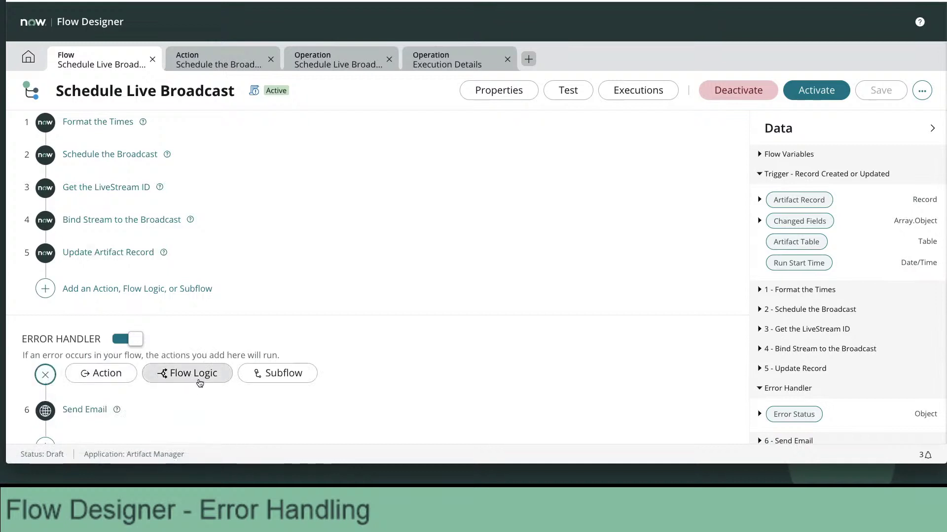
click(186, 376)
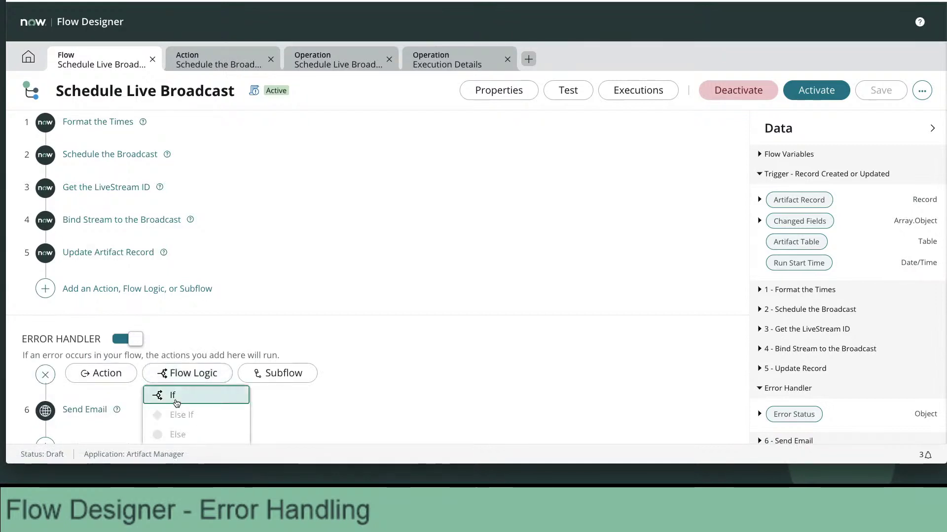
click(173, 395)
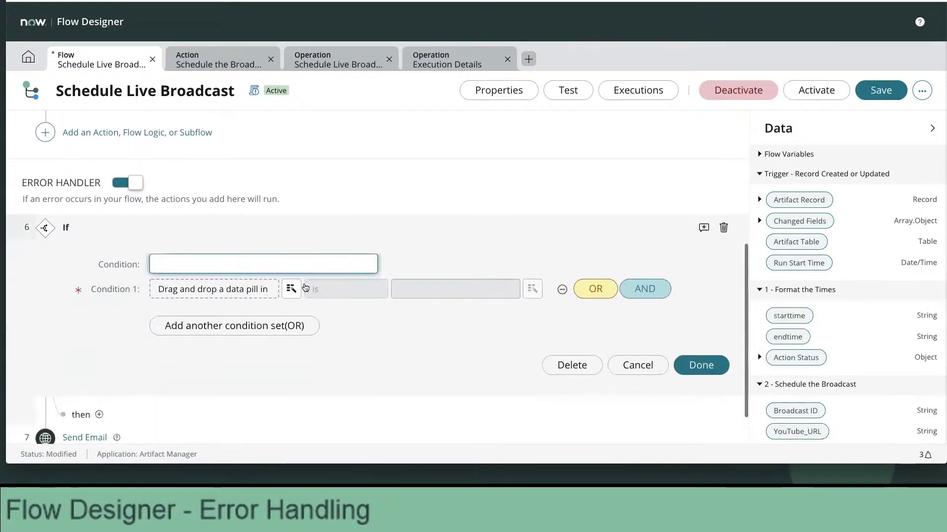
click(290, 289)
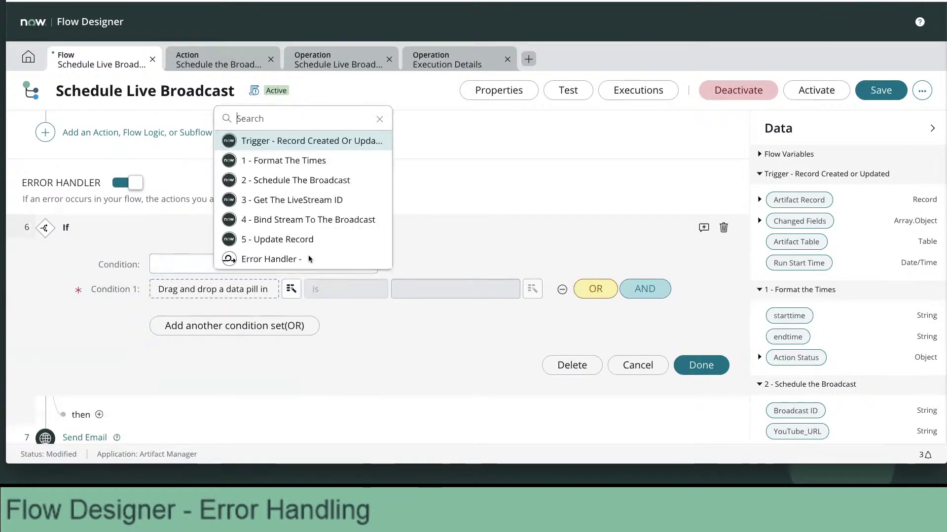
click(279, 260)
click(481, 141)
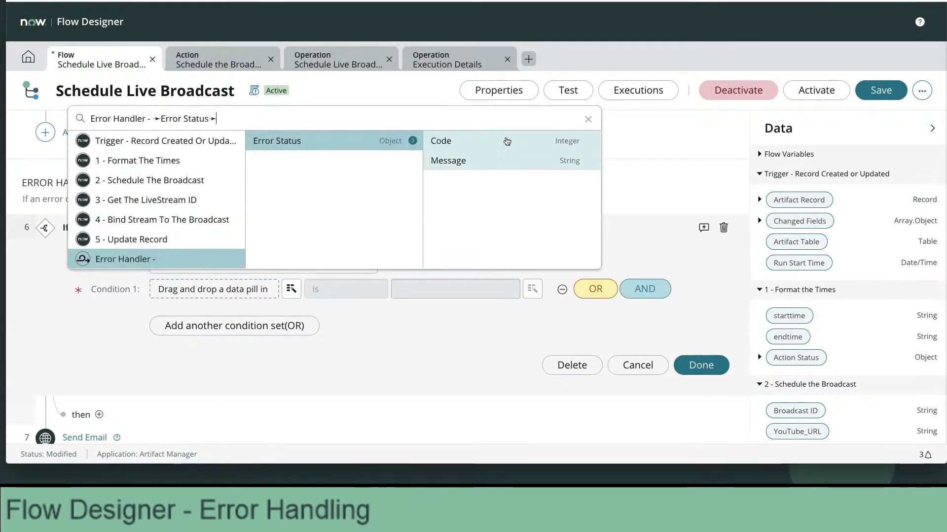
click(493, 144)
click(400, 286)
text(401)
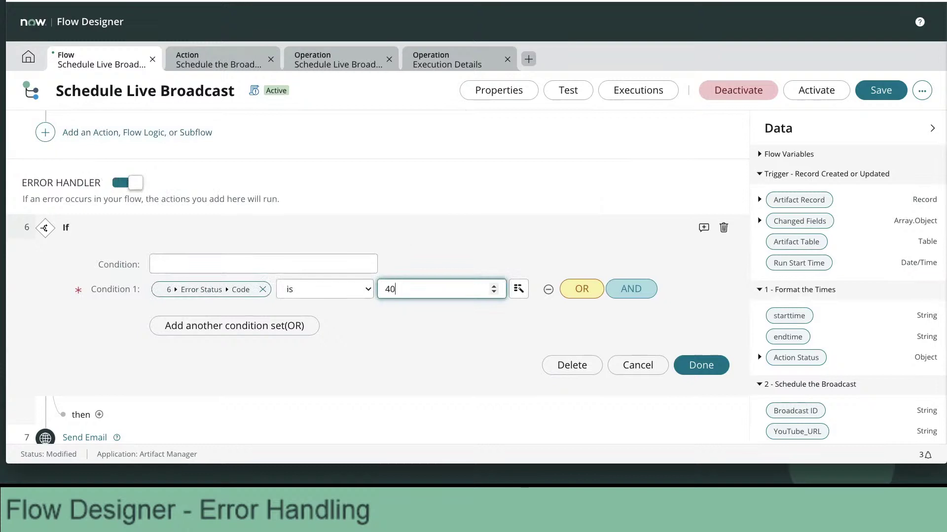
click(710, 365)
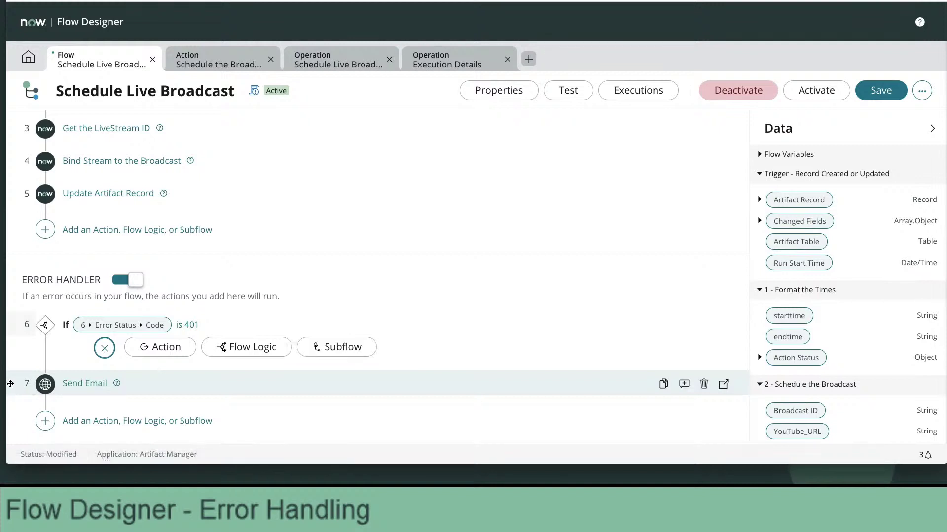
Move the Send Email step under the If step's then branch.
drag(11, 383, 42, 398)
click(424, 413)
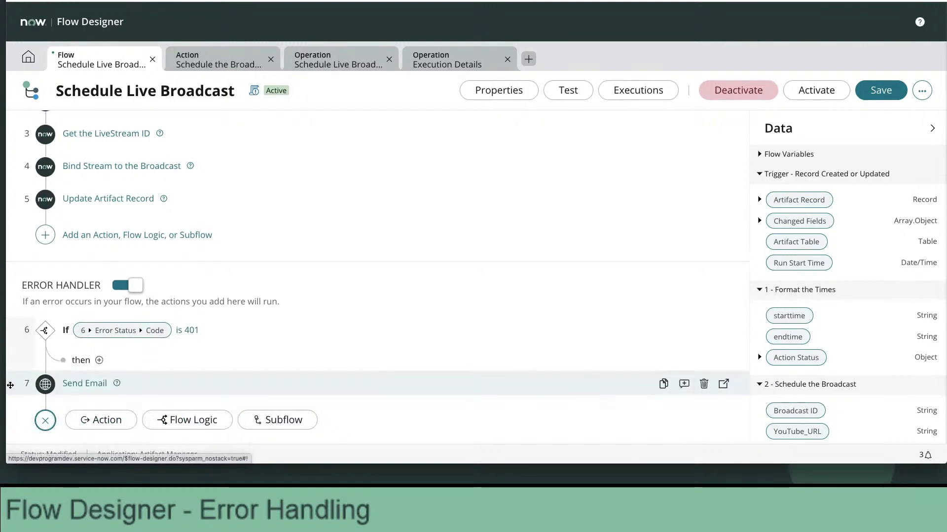
drag(11, 385, 104, 364)
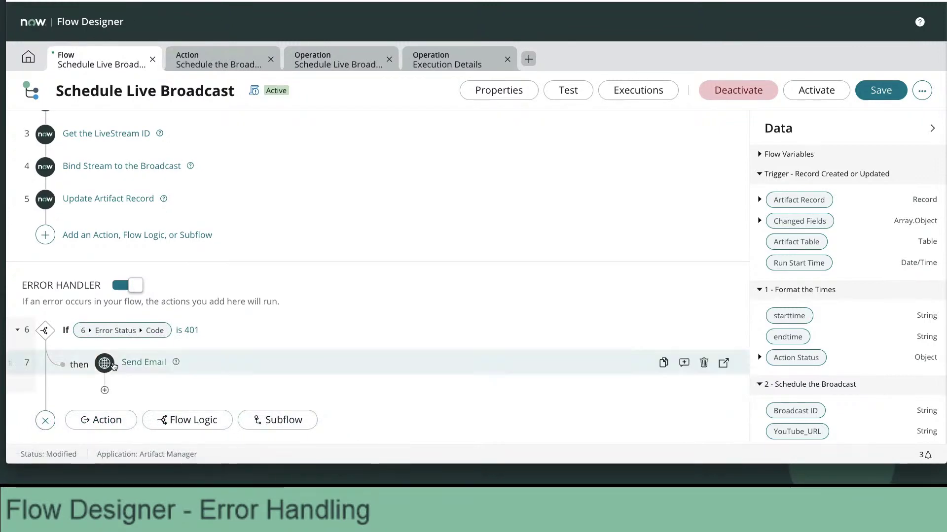
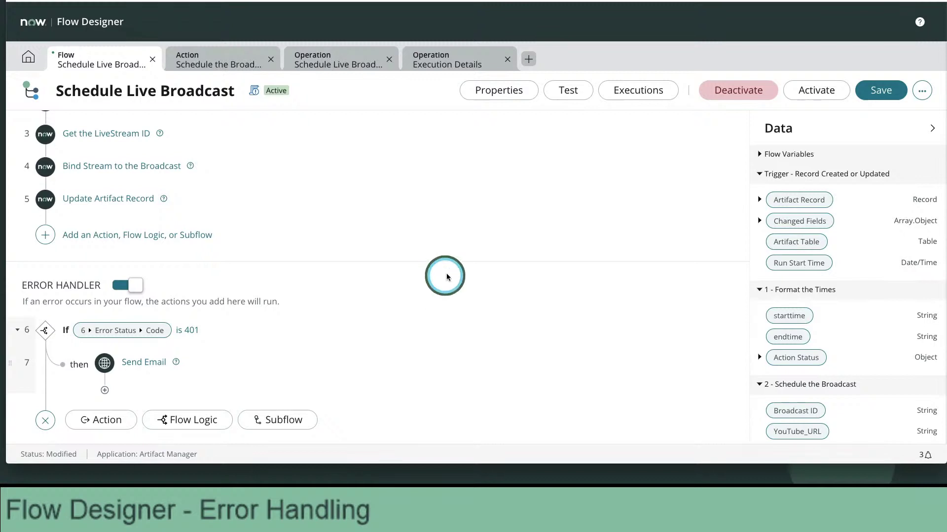
Inspect the Schedule the Broadcast action's error evaluation, then go back to the Schedule Live Broadcast flow.
scroll(445, 274, up, 3)
scroll(442, 277, up, 2)
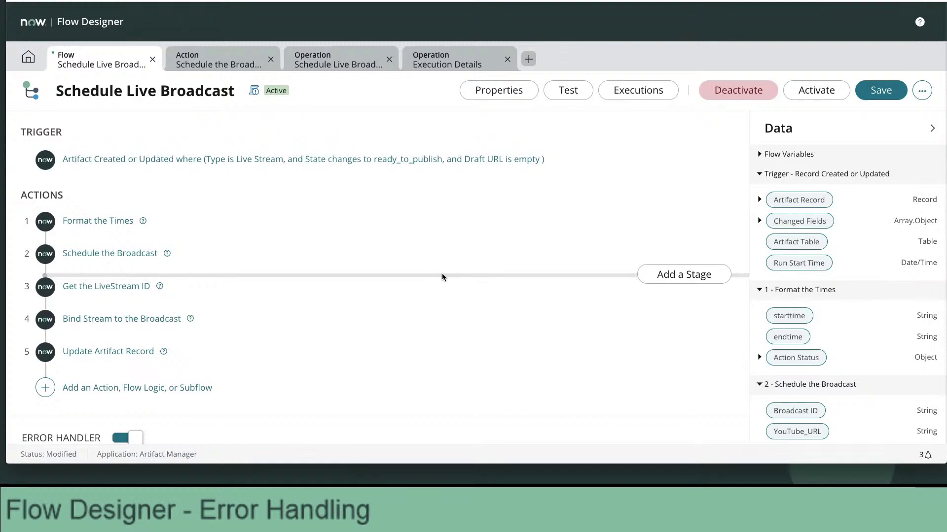
scroll(447, 234, down, 1)
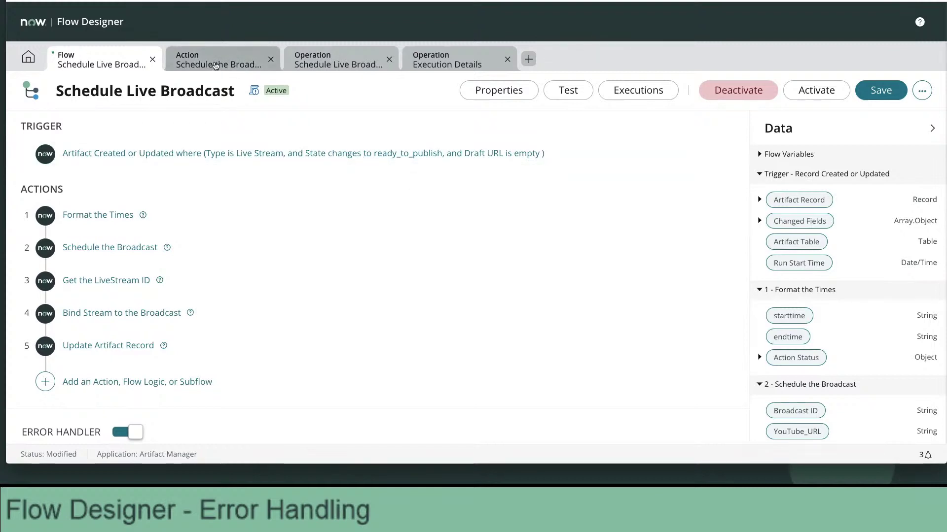
click(214, 66)
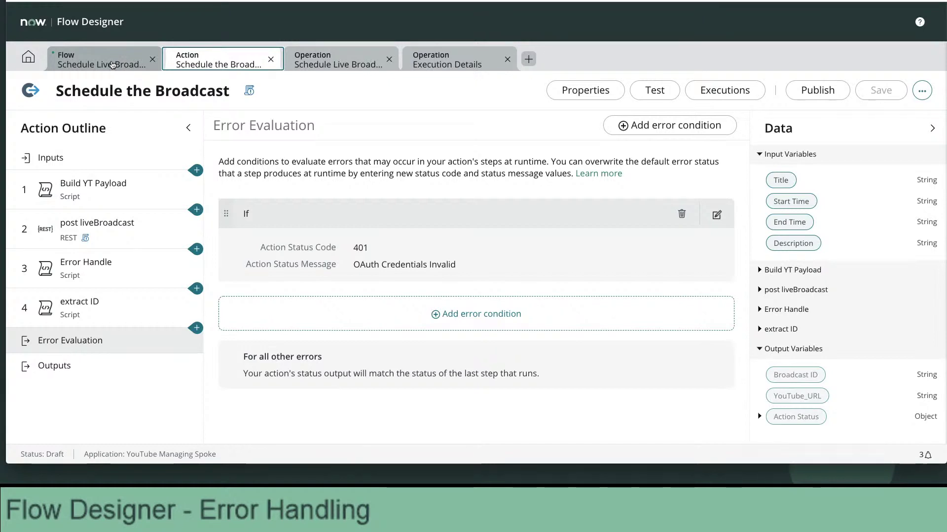
click(112, 65)
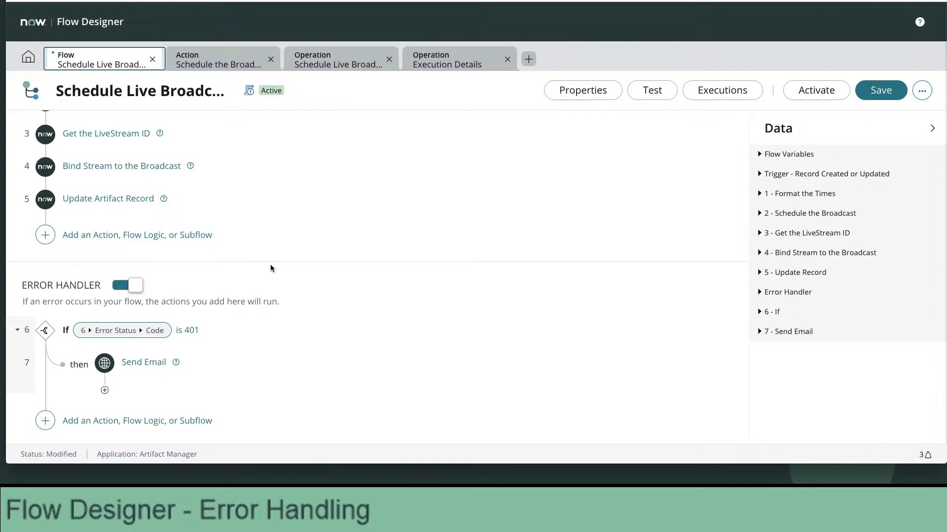
scroll(322, 245, up, 3)
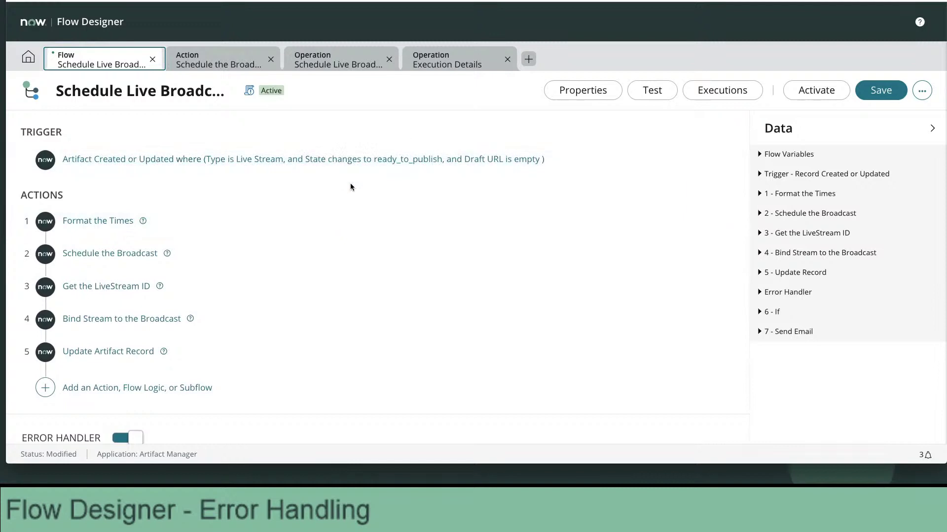
scroll(351, 184, down, 3)
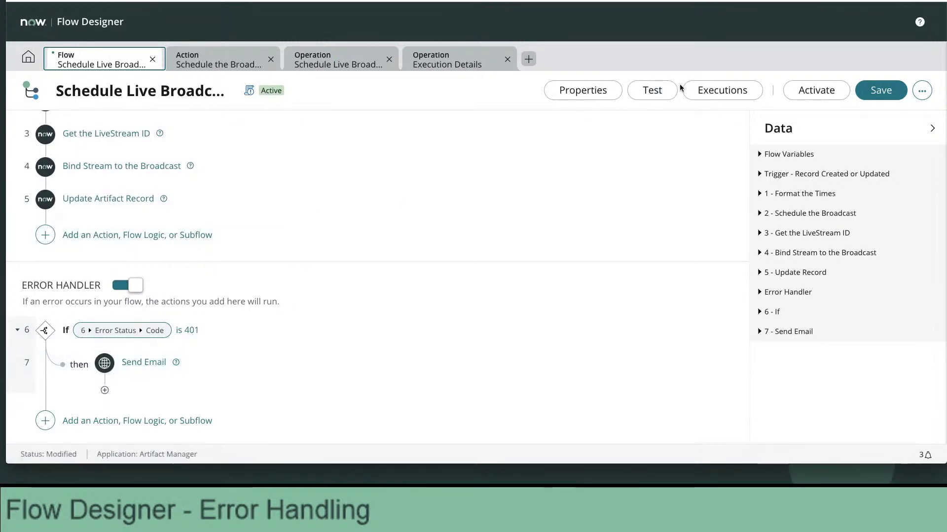
Publish the Schedule the Broadcast action and return to the Schedule Live Broadcast flow.
click(257, 59)
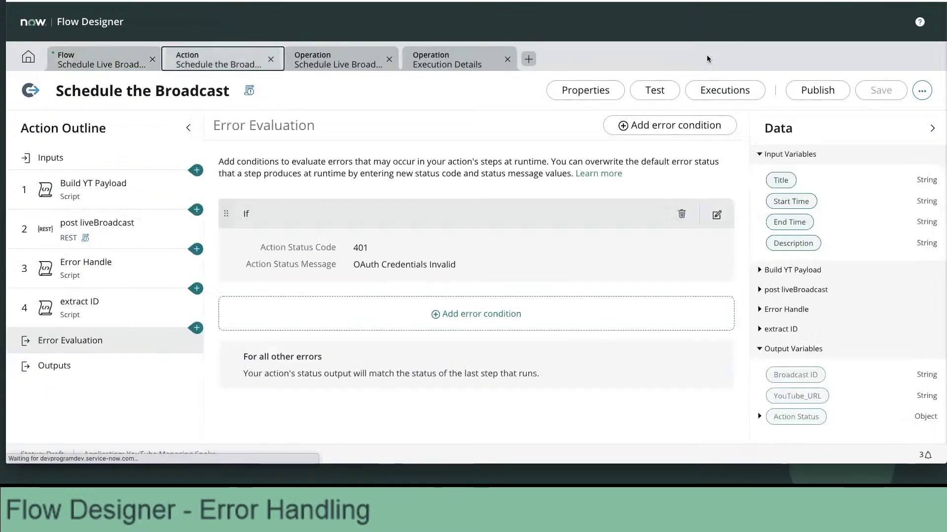
click(826, 92)
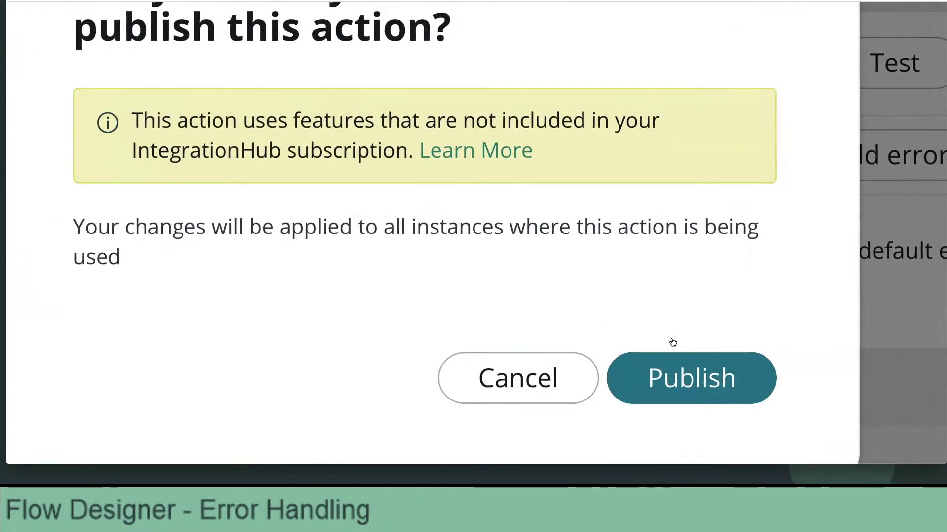
scroll(666, 225, down, 10)
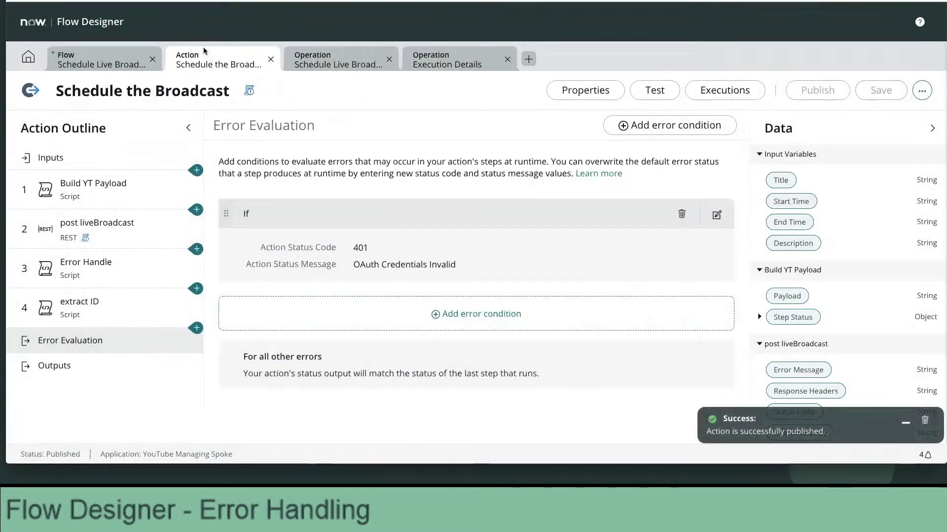
click(114, 61)
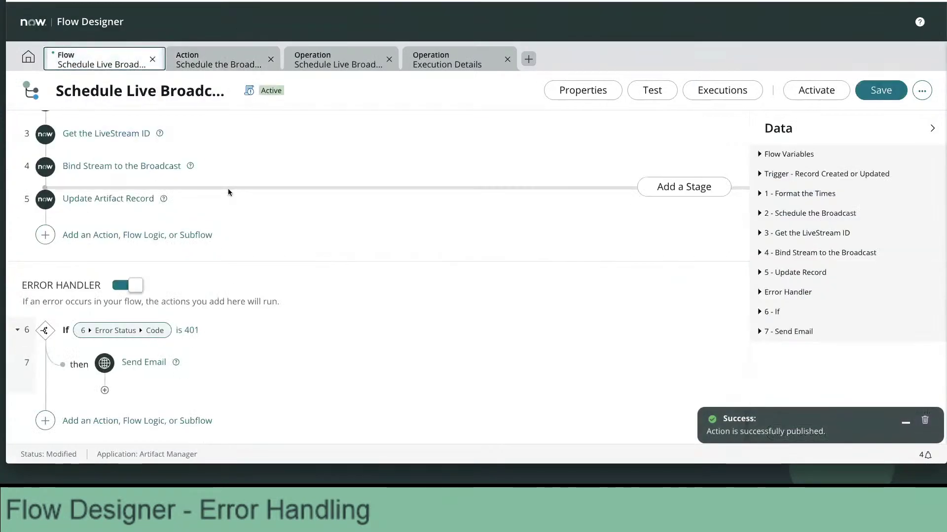
scroll(228, 192, up, 3)
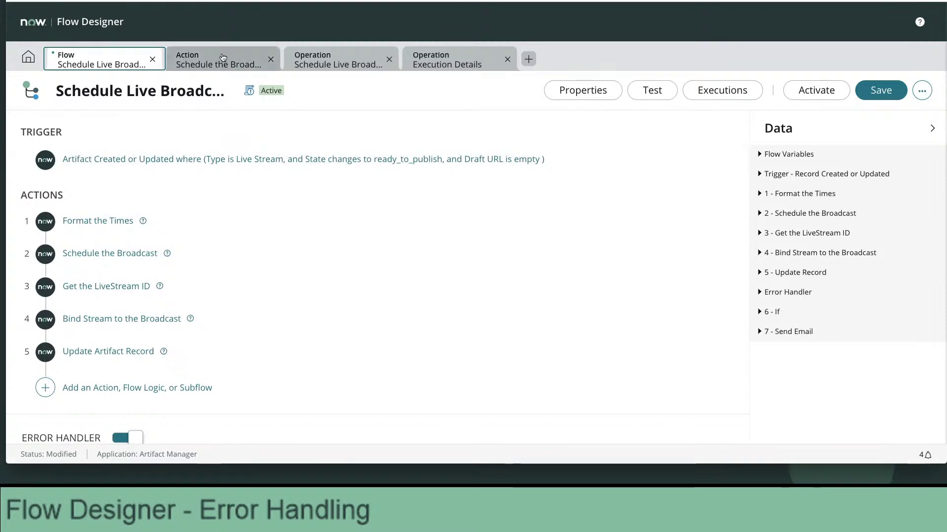
click(250, 90)
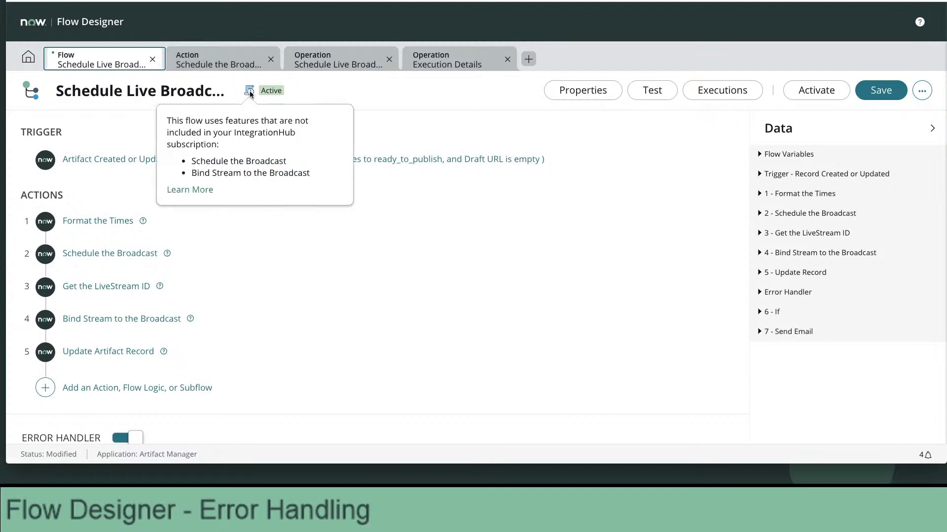
click(250, 91)
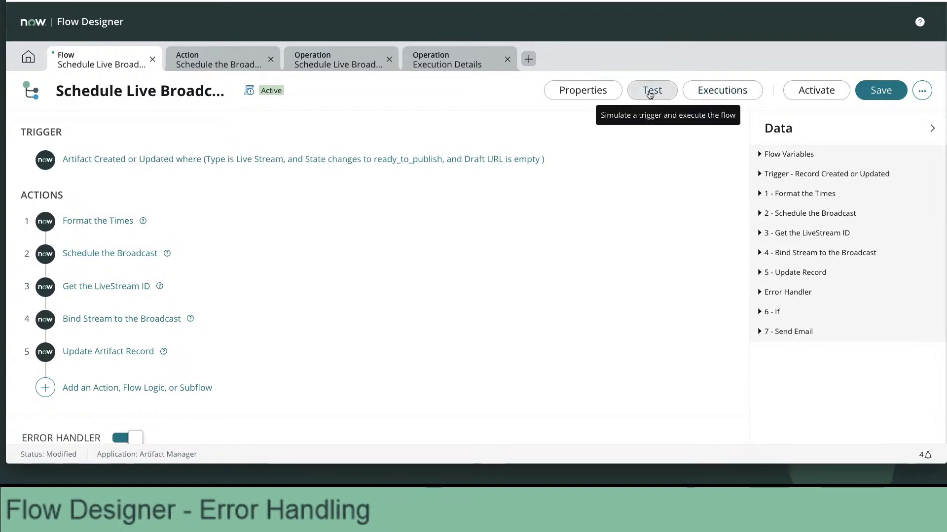
Start a flow test and open the Artifact Record picker, clearing a mistaken paste.
click(650, 94)
click(412, 132)
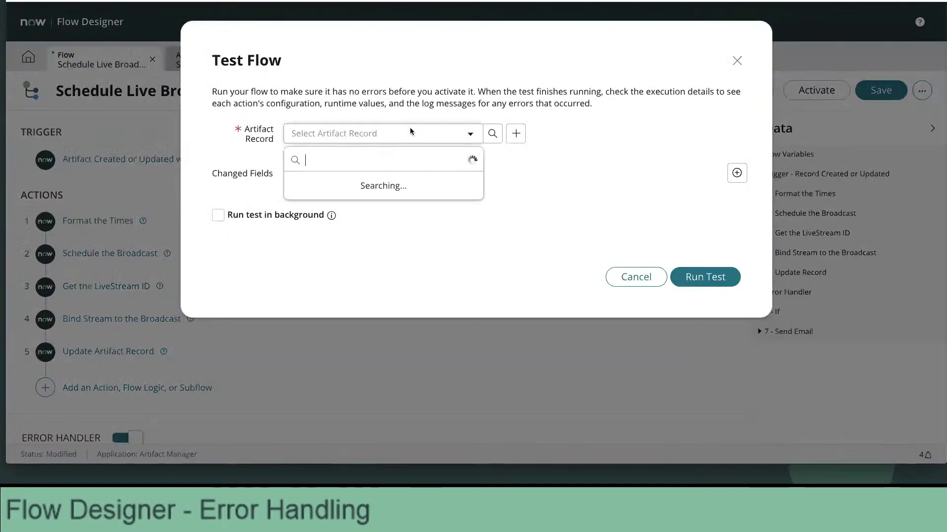
text(20210821T080000Z)
key(super+a)
key(BackSpace)
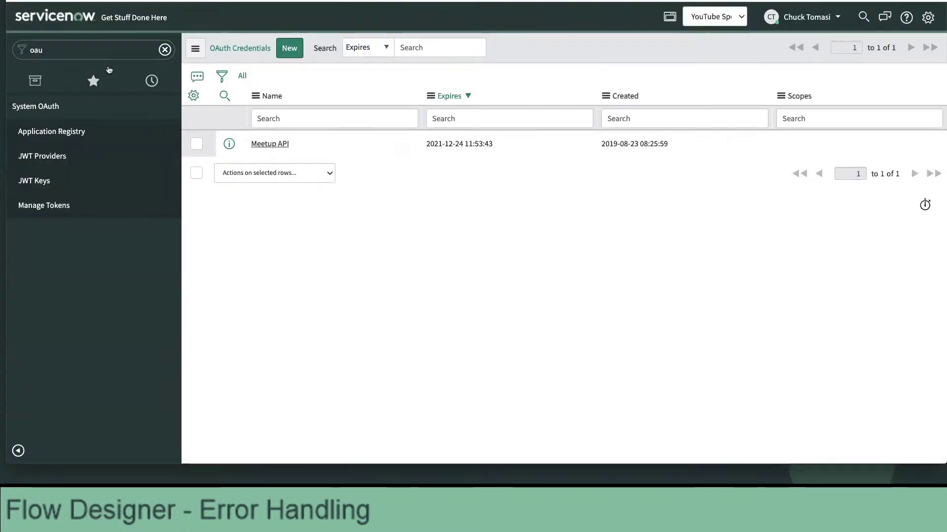
Pick the Topic TBD artifact as the test record, run the test, and open its execution details.
click(93, 81)
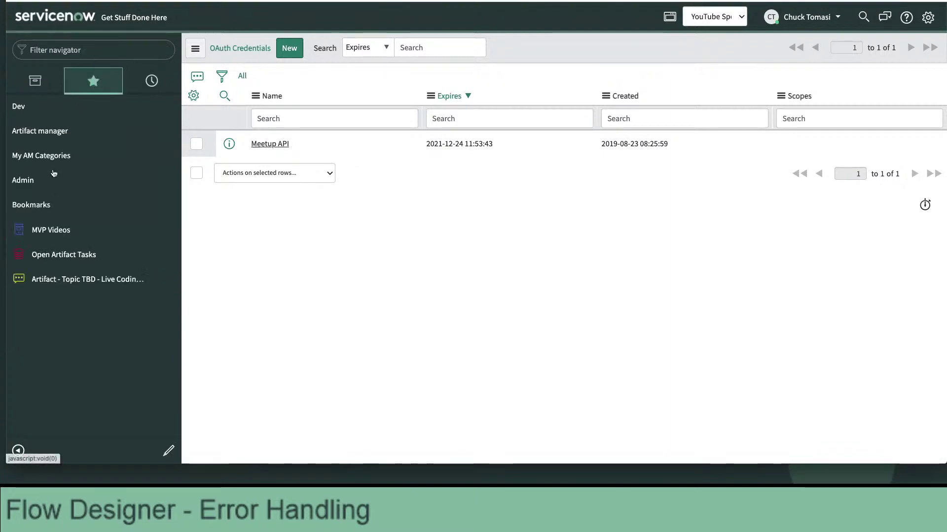
click(84, 279)
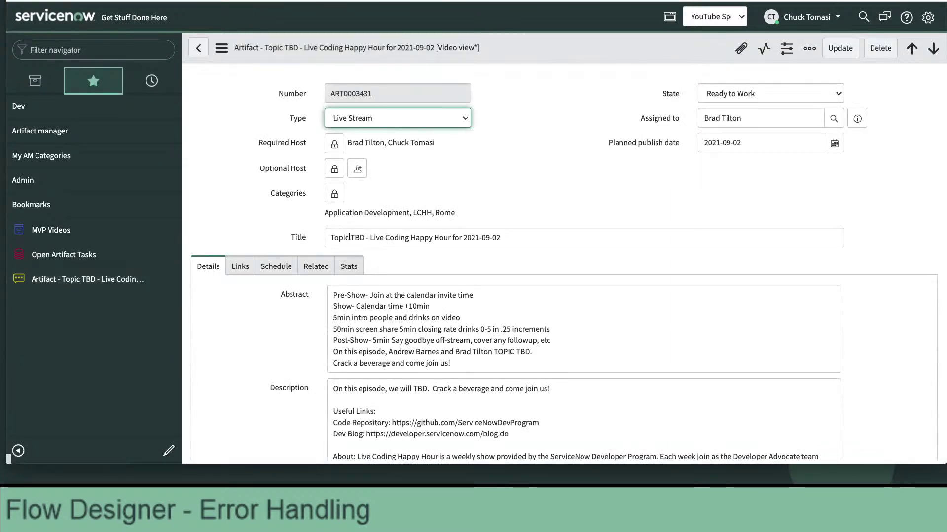
triple_click(349, 237)
key(ctrl+c)
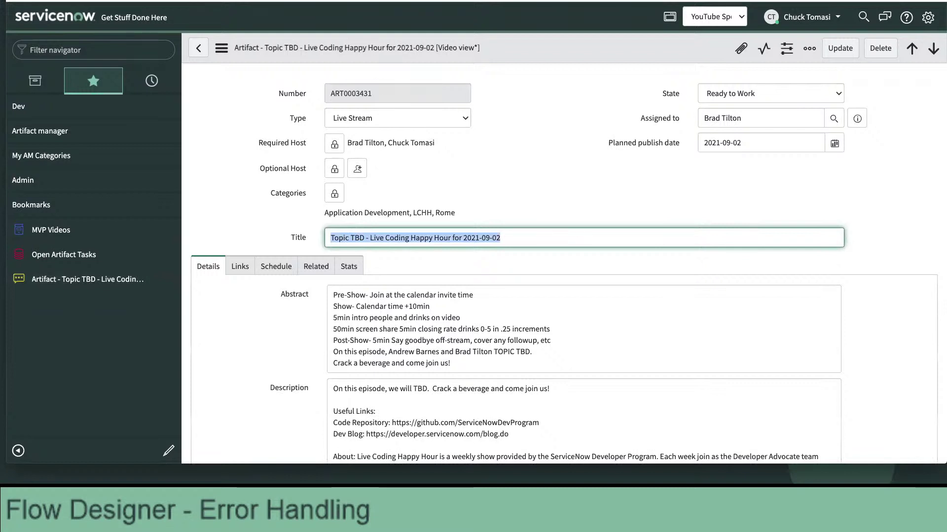
click(370, 1)
key(ctrl+v)
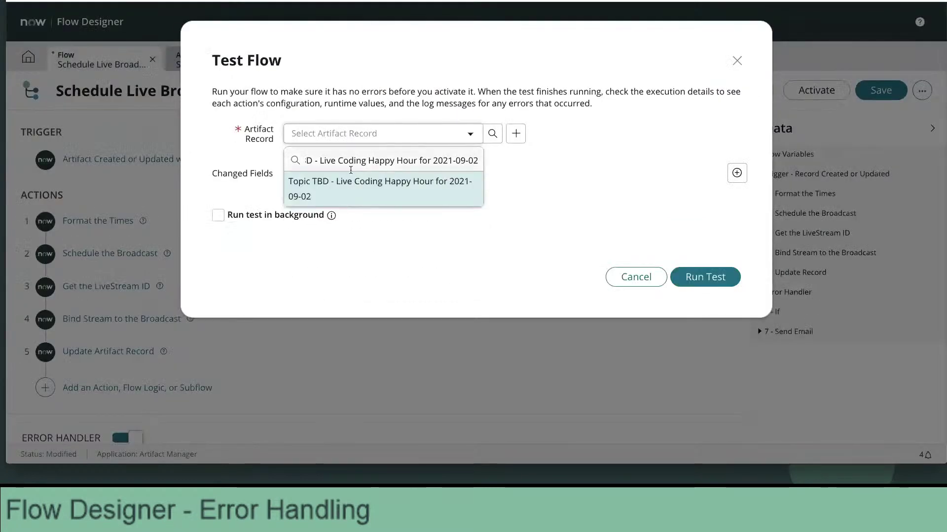
click(350, 178)
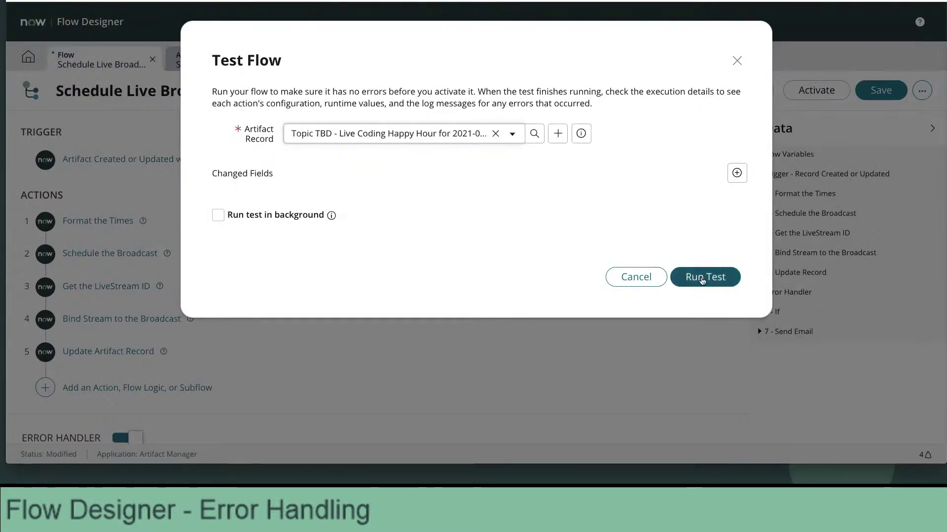
click(702, 277)
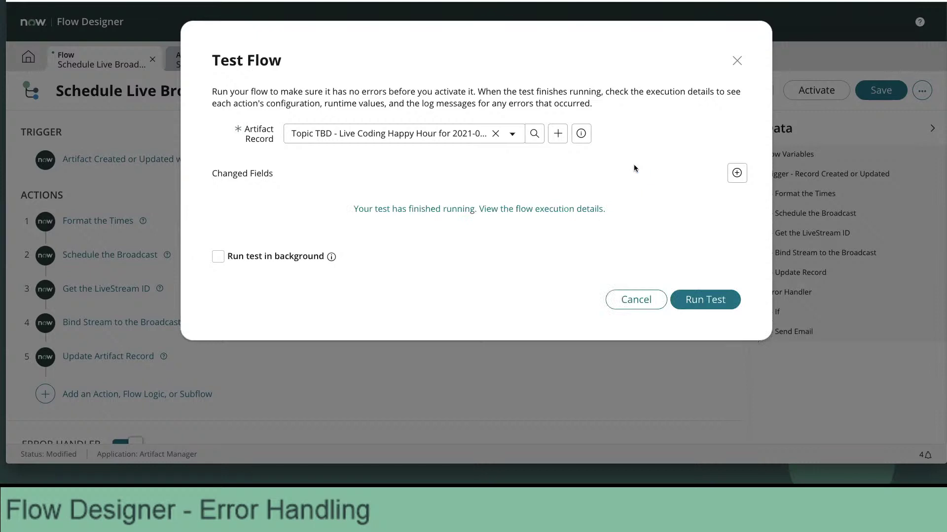
click(557, 209)
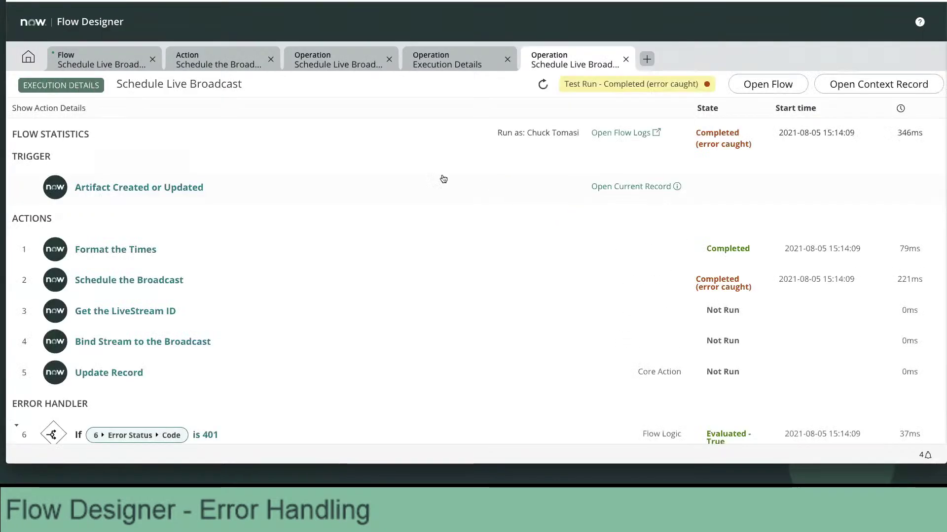
Confirm the run's Send Email step completed, then return to ServiceNow's filter navigator.
scroll(718, 282, down, 3)
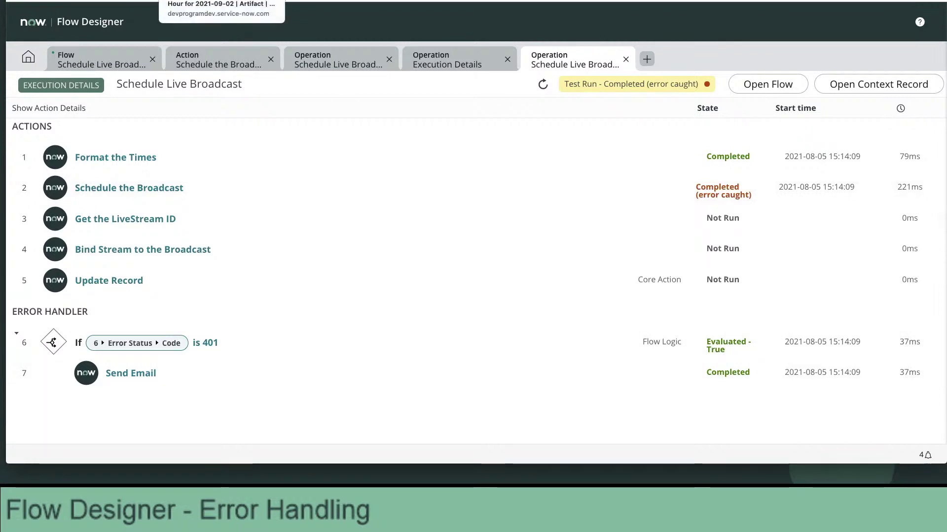
click(190, 0)
click(91, 52)
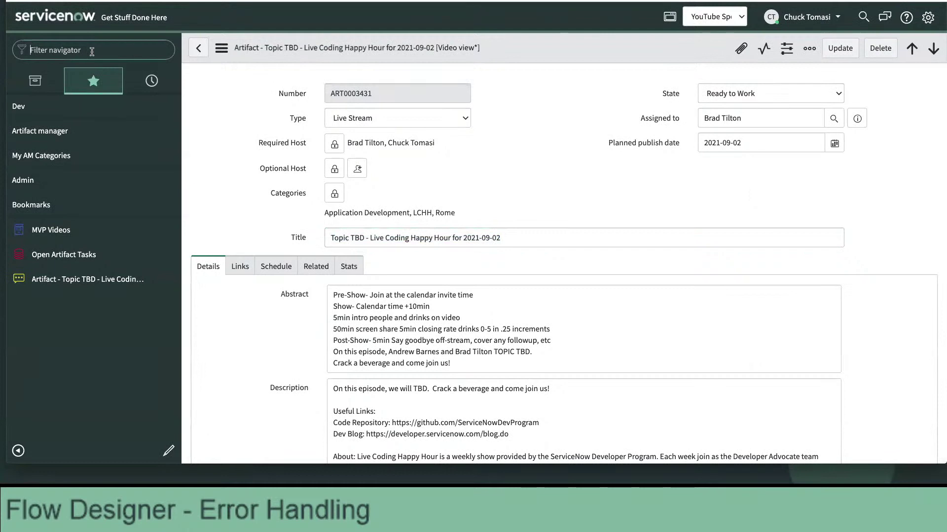
Check the 401 failure email in the System Mail Outbox, then return to the execution details.
text(system mail)
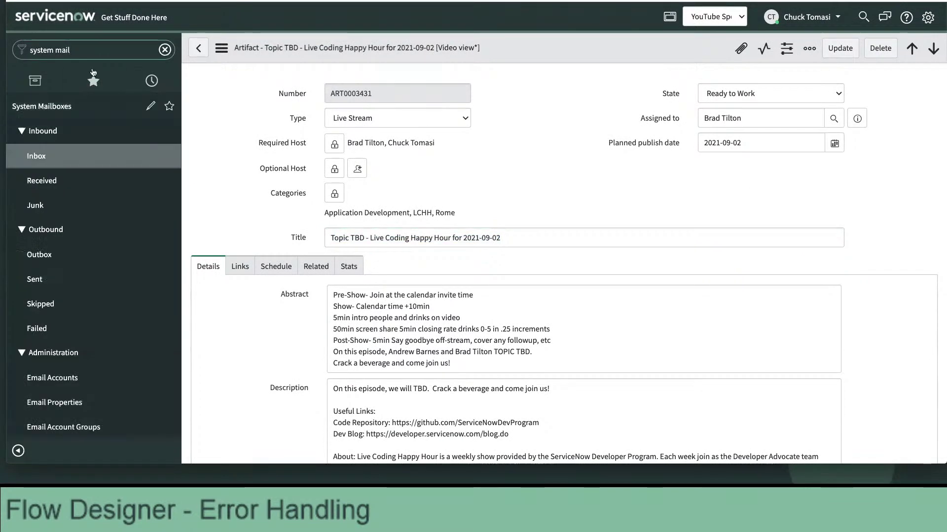
click(59, 254)
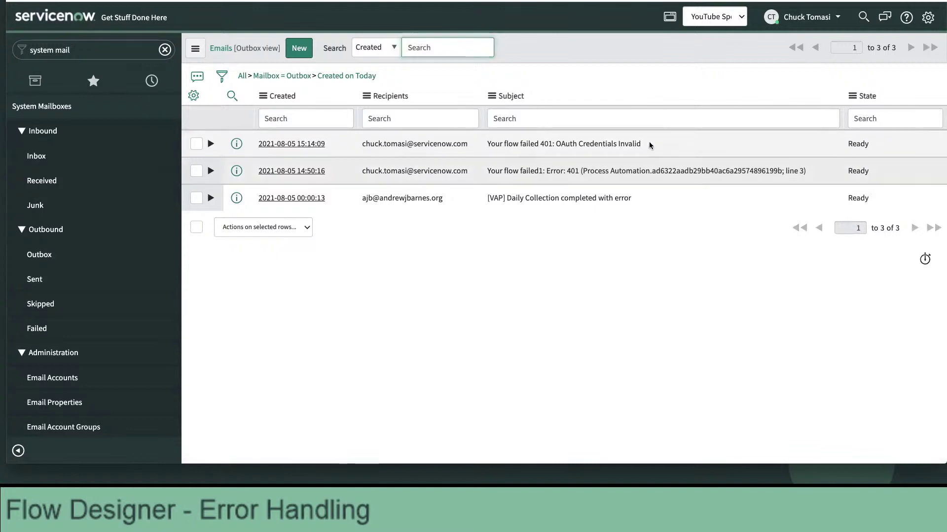
drag(641, 144, 487, 150)
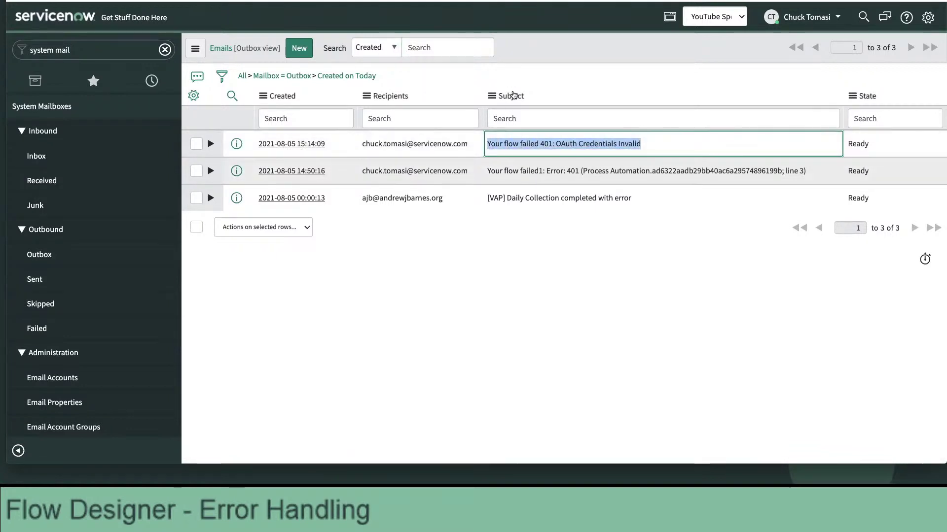
click(517, 82)
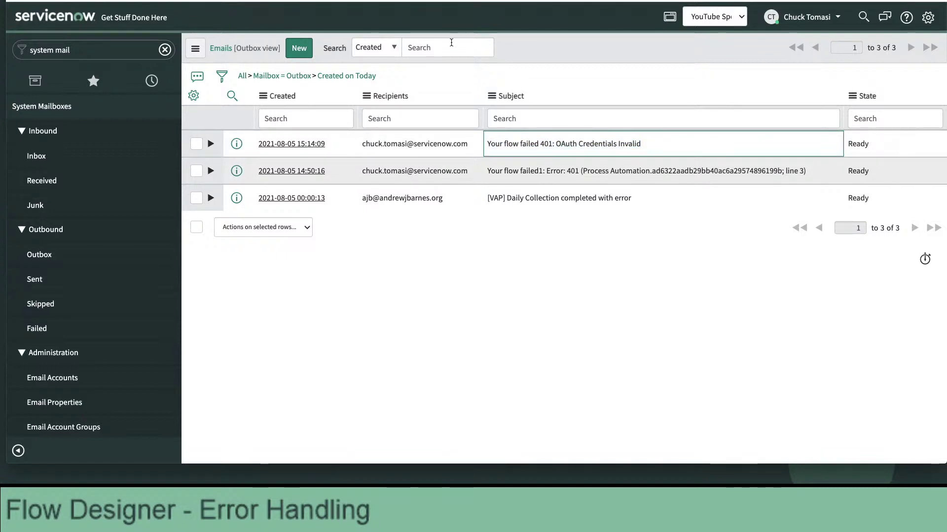
click(439, 1)
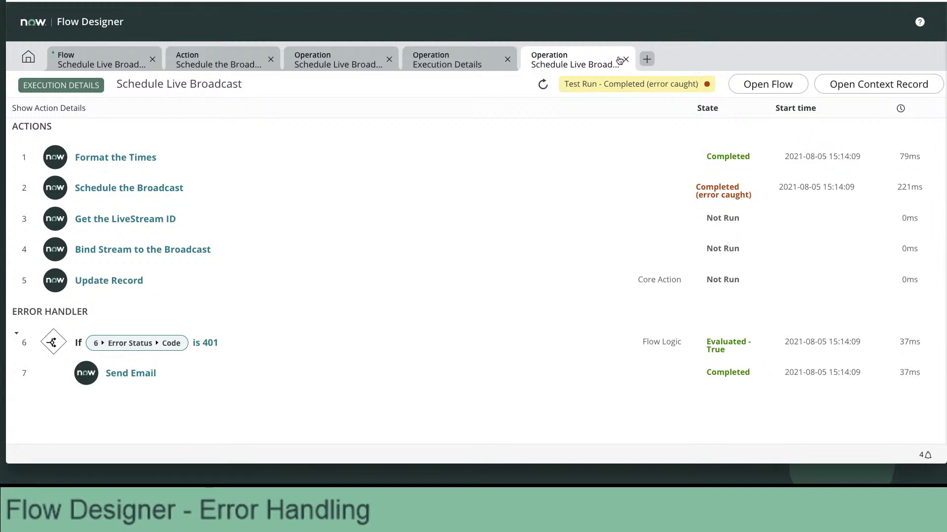
Cancel the Test dialog and save the Schedule Live Broadcast flow.
click(111, 64)
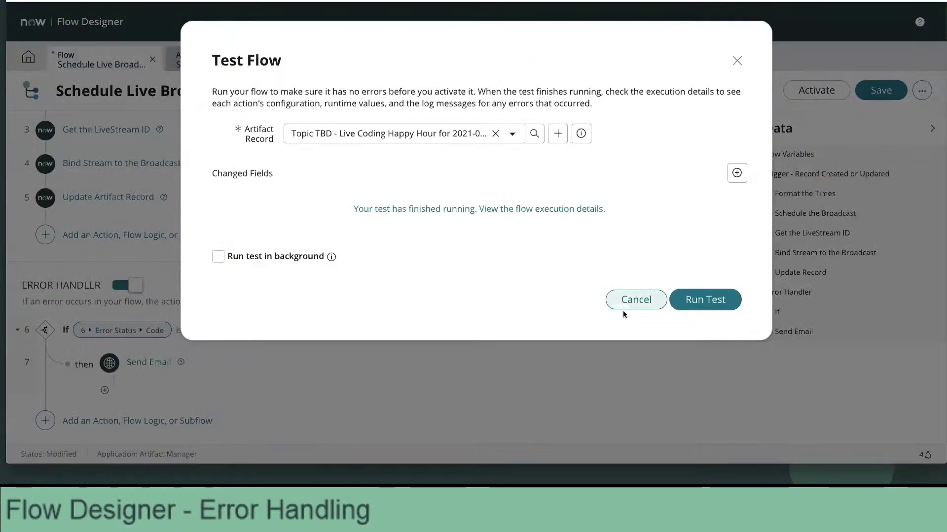
click(641, 302)
click(880, 91)
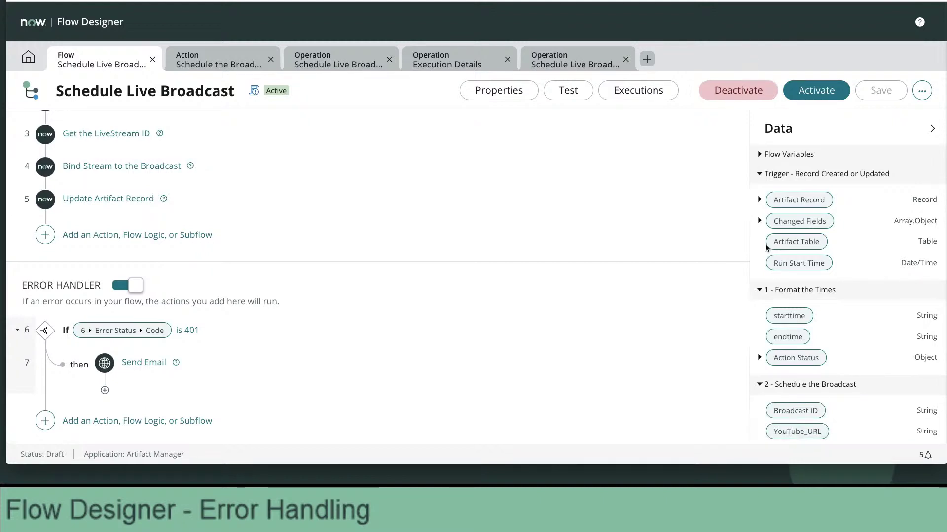
Expand Action Status Code and Message for every step, from Format the Times through Send Email.
click(759, 358)
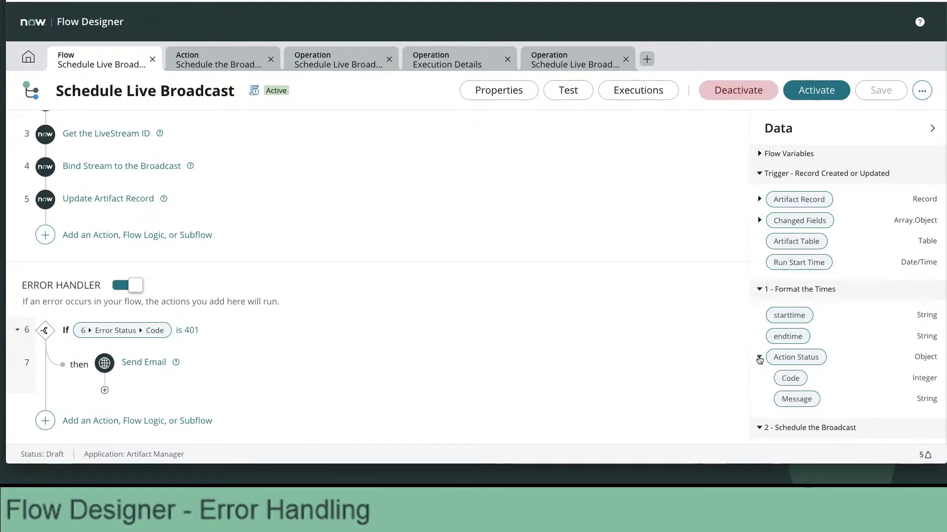
scroll(759, 359, down, 3)
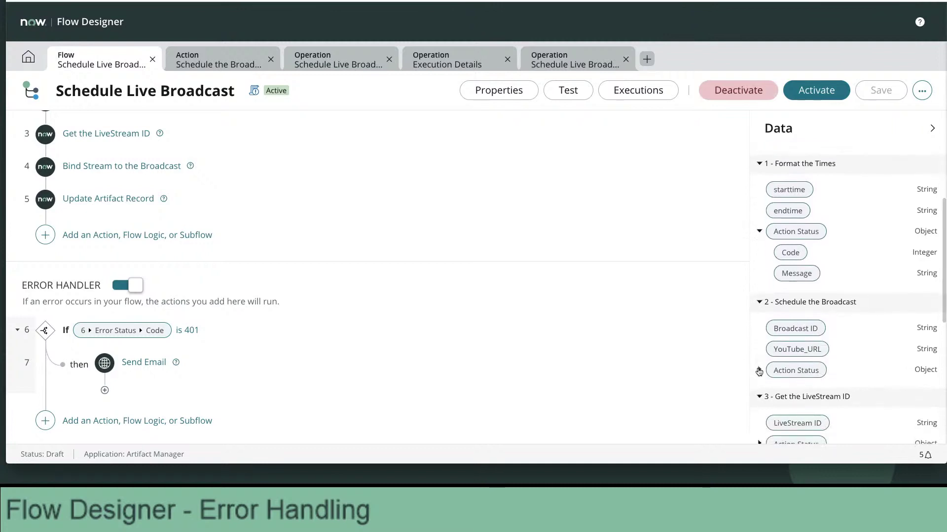
click(759, 370)
scroll(759, 371, down, 2)
scroll(758, 372, down, 1)
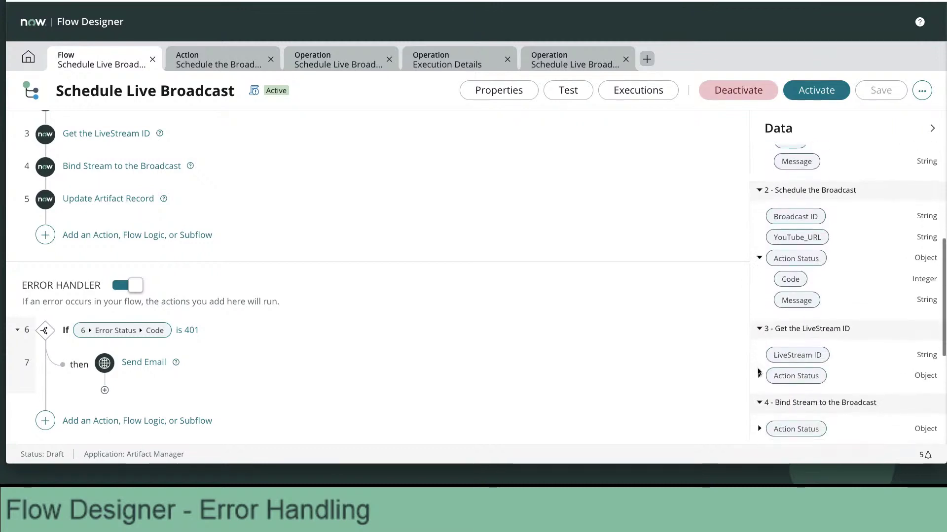
click(760, 373)
scroll(760, 375, down, 3)
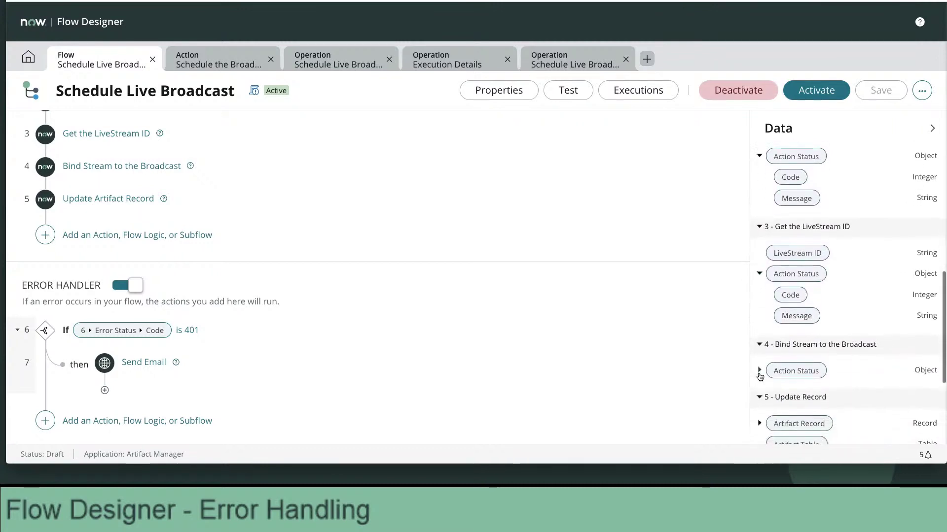
click(760, 373)
scroll(760, 372, down, 3)
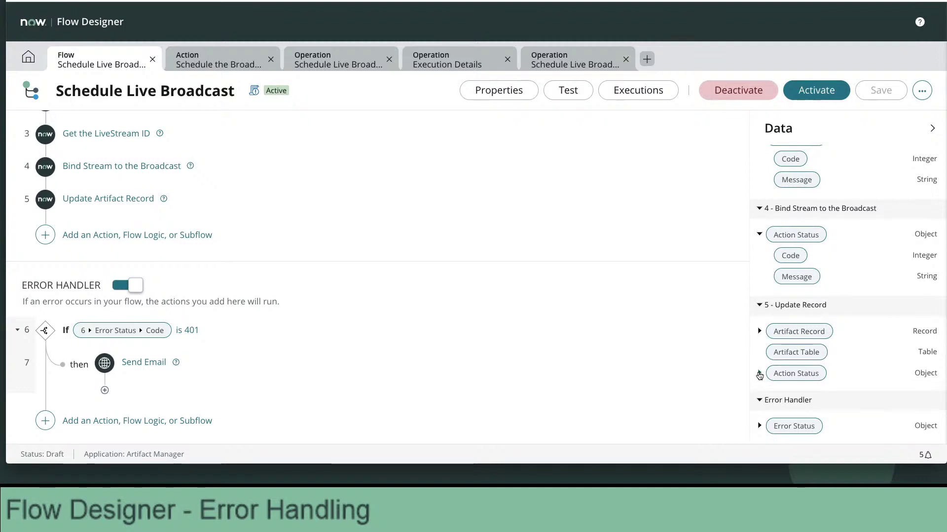
click(760, 374)
scroll(759, 374, down, 2)
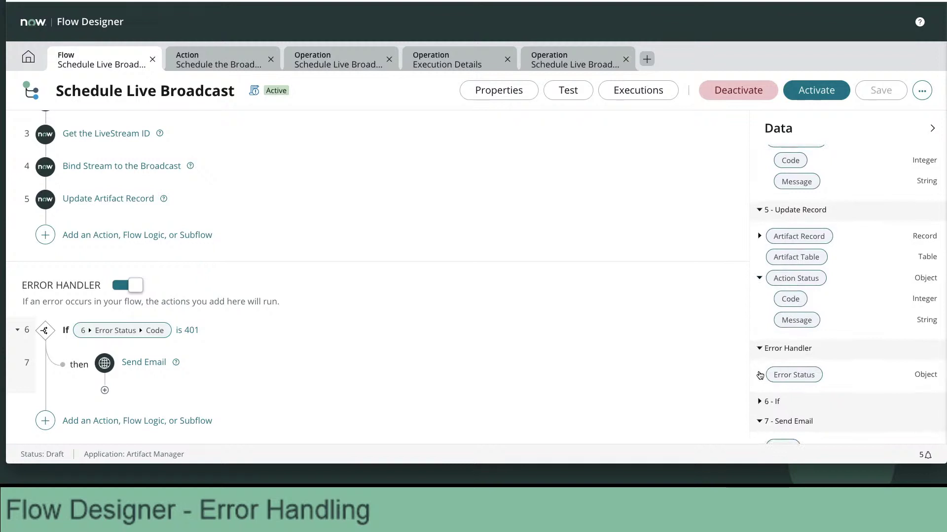
scroll(760, 375, down, 1)
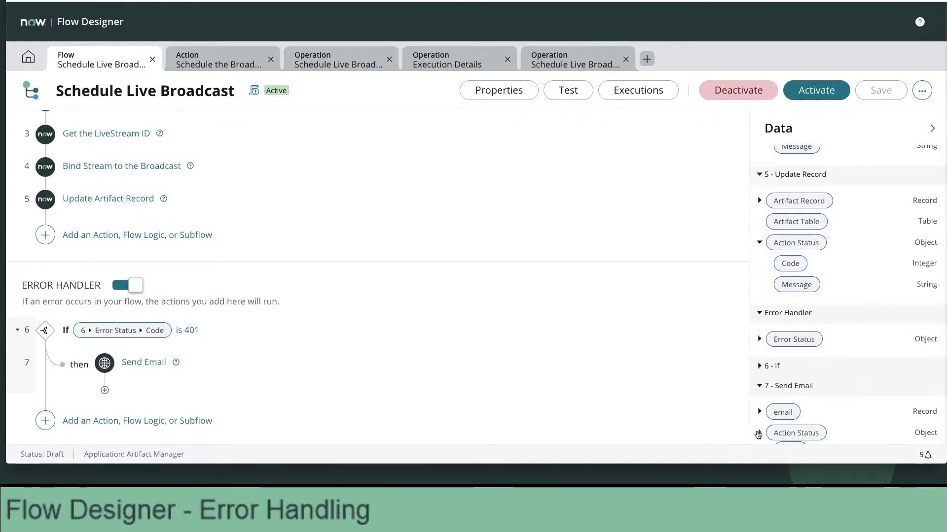
click(758, 434)
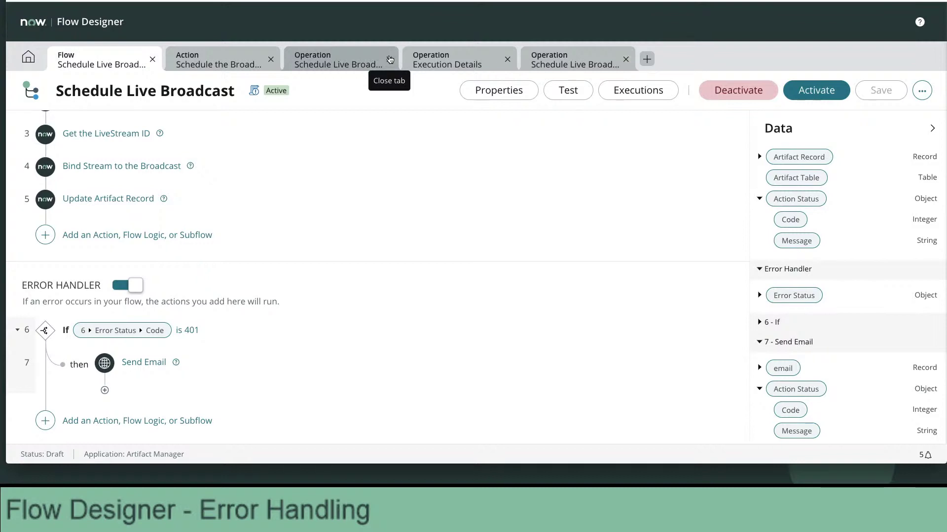
Close the three extra Operation/Execution tabs.
click(390, 59)
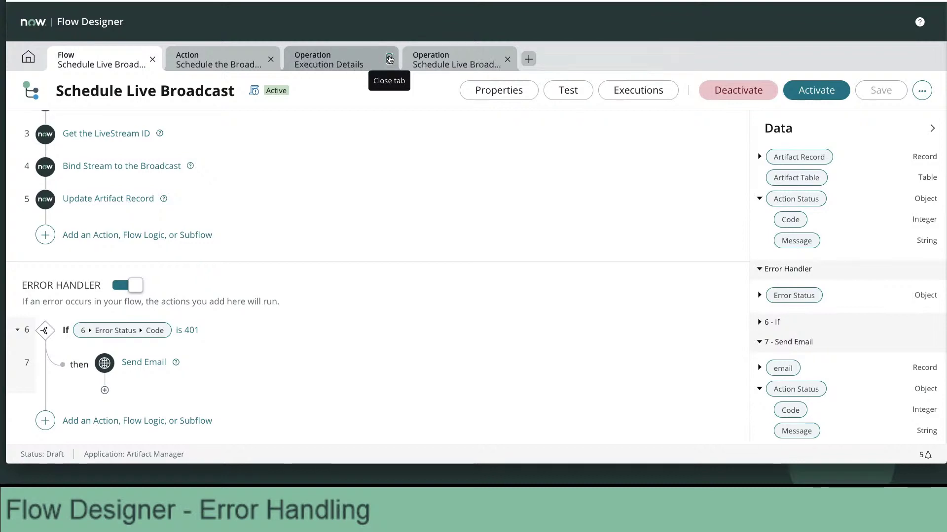
click(390, 59)
click(389, 59)
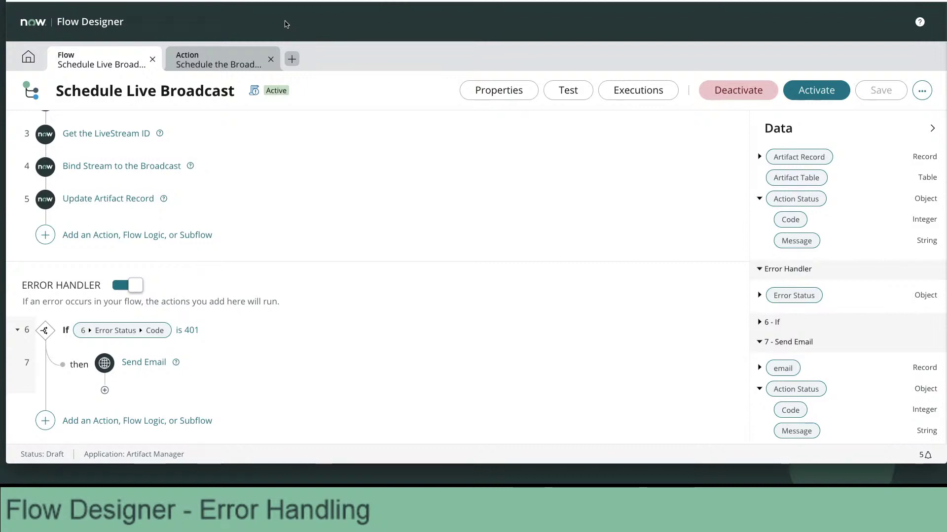
Expand the Schedule the Broadcast step to view its Title, Start Time, End Time and Description inputs.
click(115, 68)
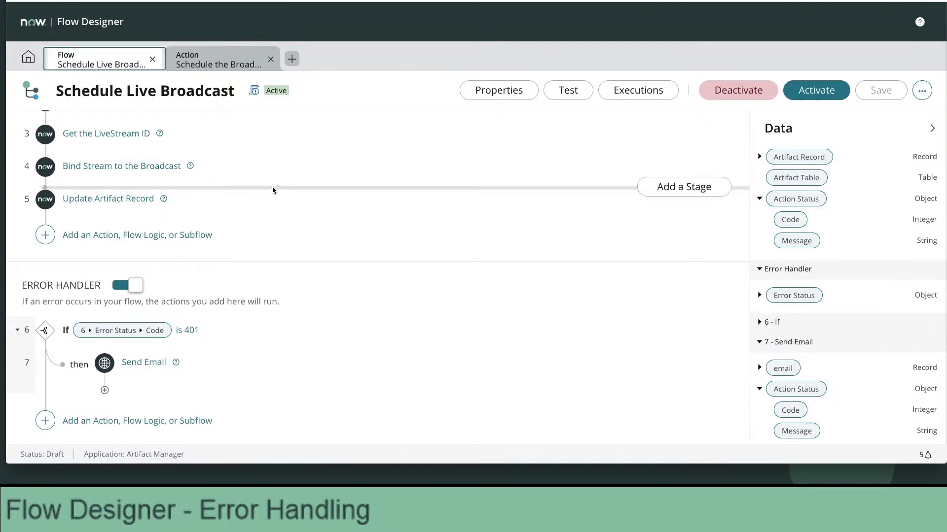
scroll(272, 190, up, 3)
click(188, 220)
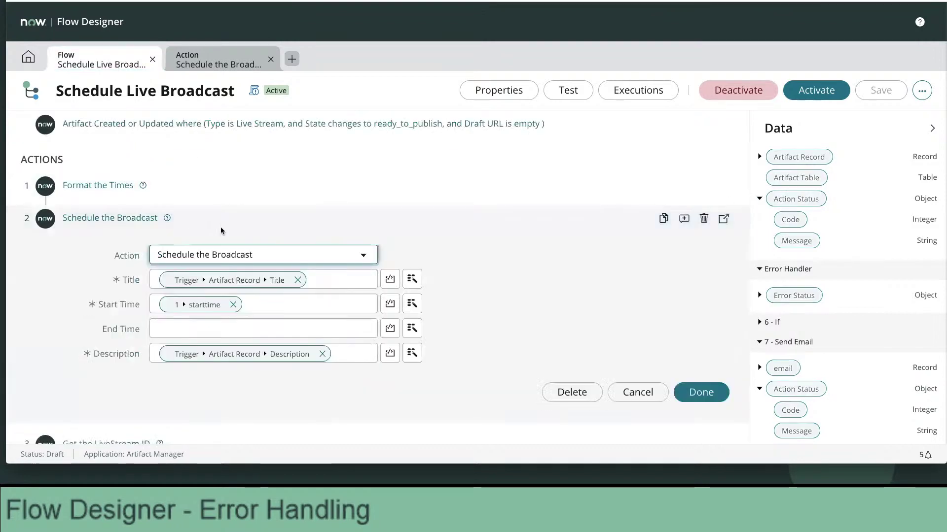
mouse_move(283, 284)
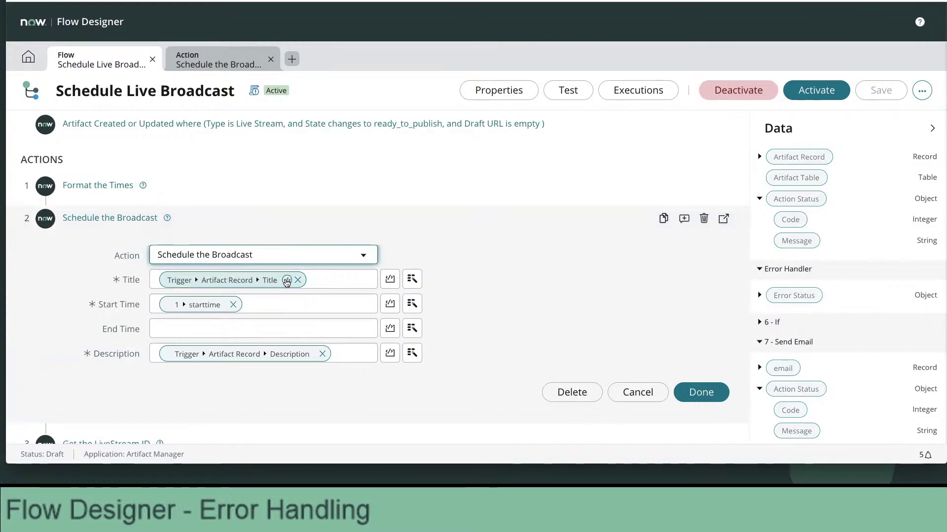
scroll(287, 282, down, 2)
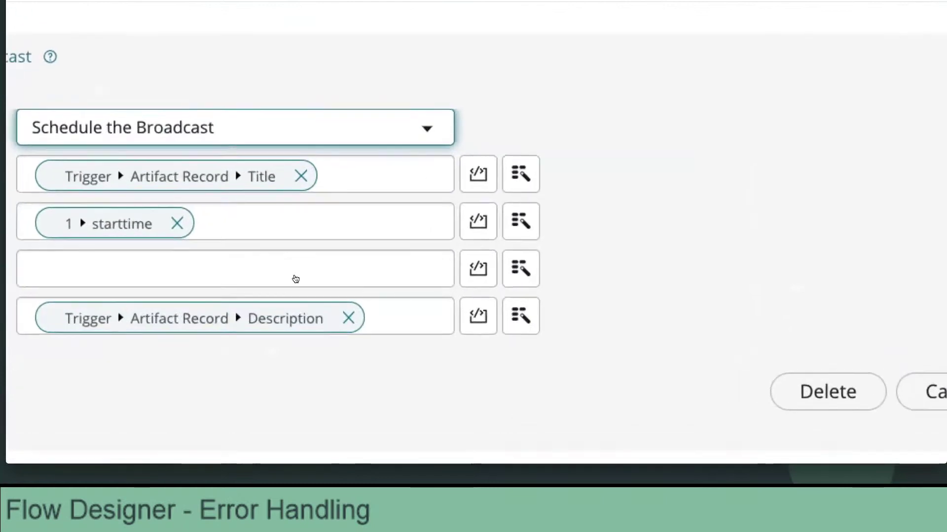
scroll(301, 279, down, 1)
Open the Description pill's transform functions and show the Date & Time category.
click(335, 279)
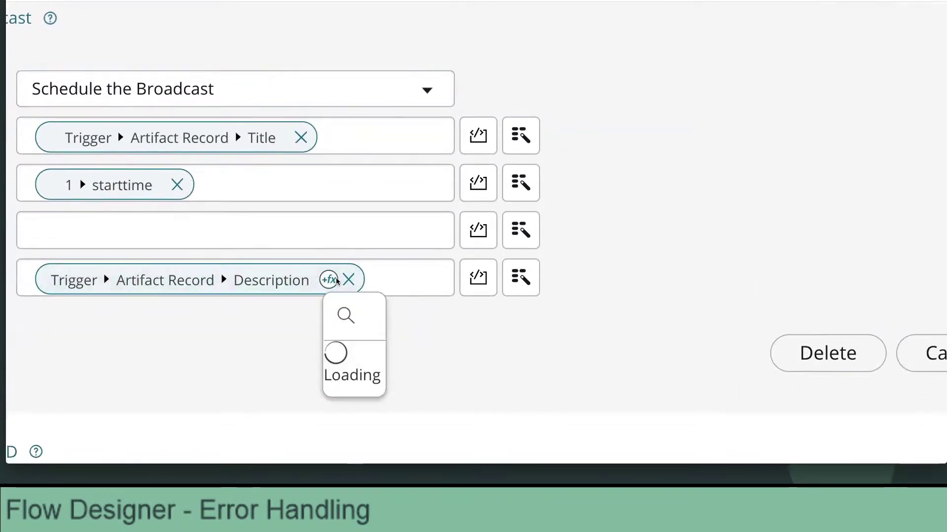
scroll(302, 284, down, 4)
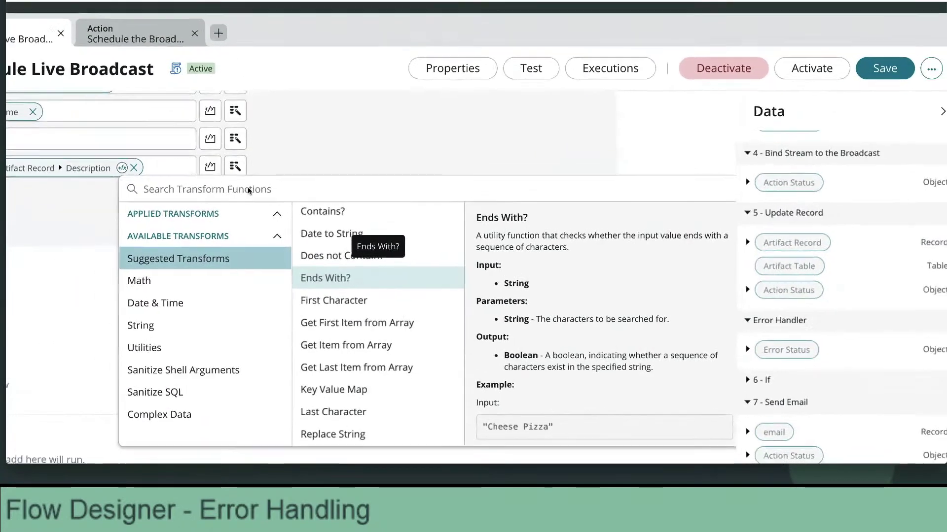
scroll(242, 172, left, 2)
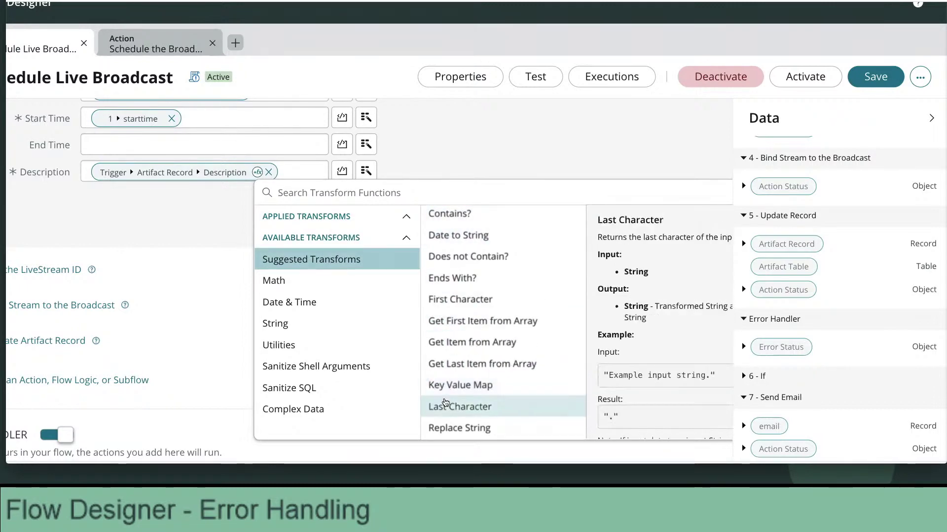
click(201, 249)
scroll(200, 248, up, 2)
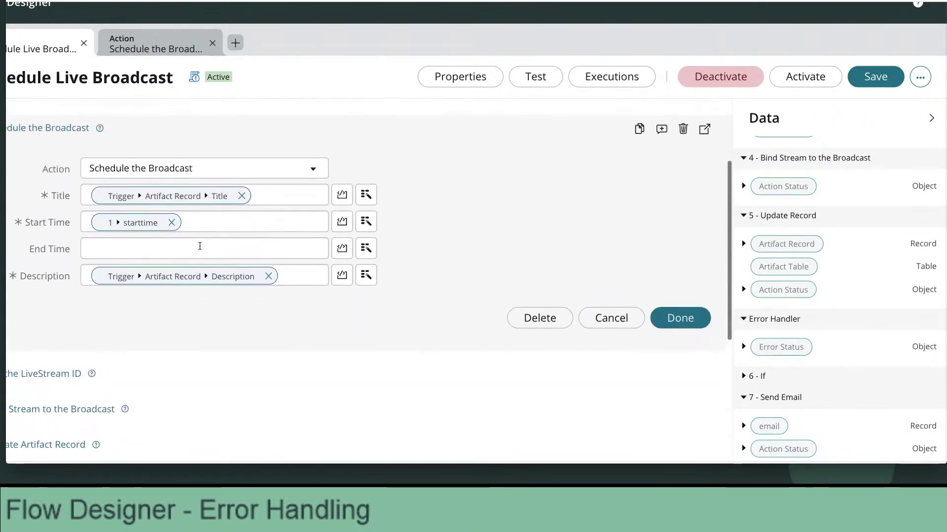
scroll(200, 247, down, 1)
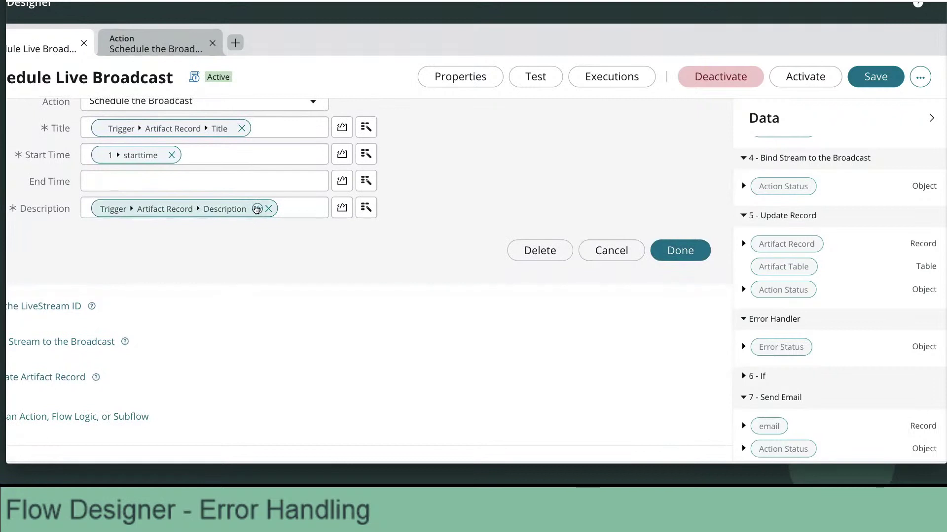
click(257, 209)
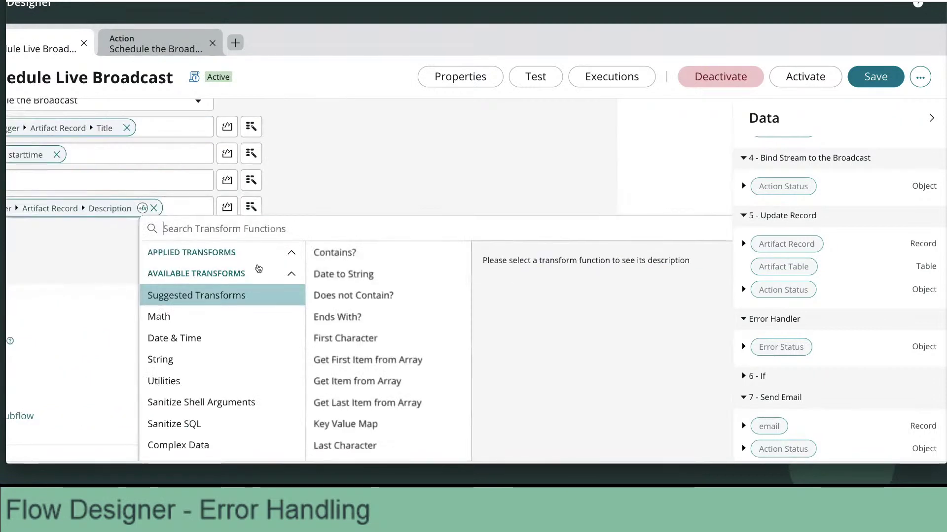
scroll(258, 266, down, 1)
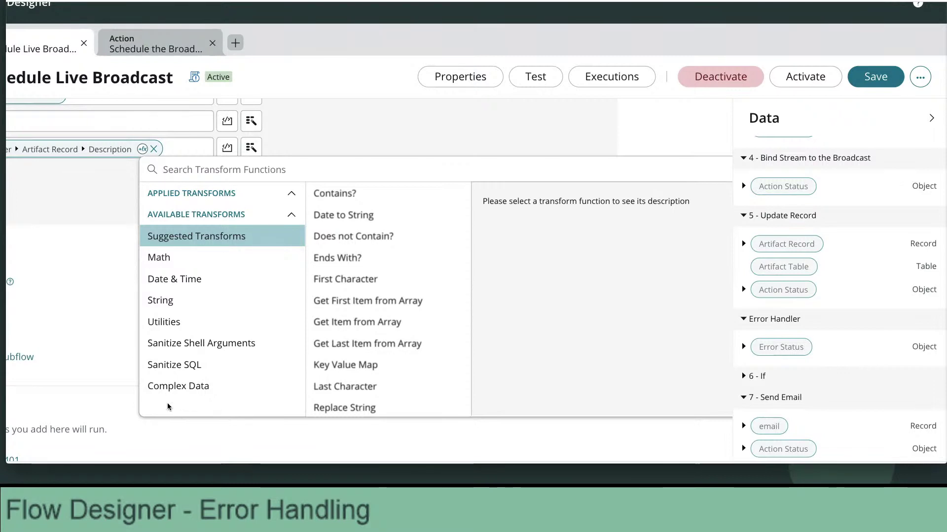
click(188, 280)
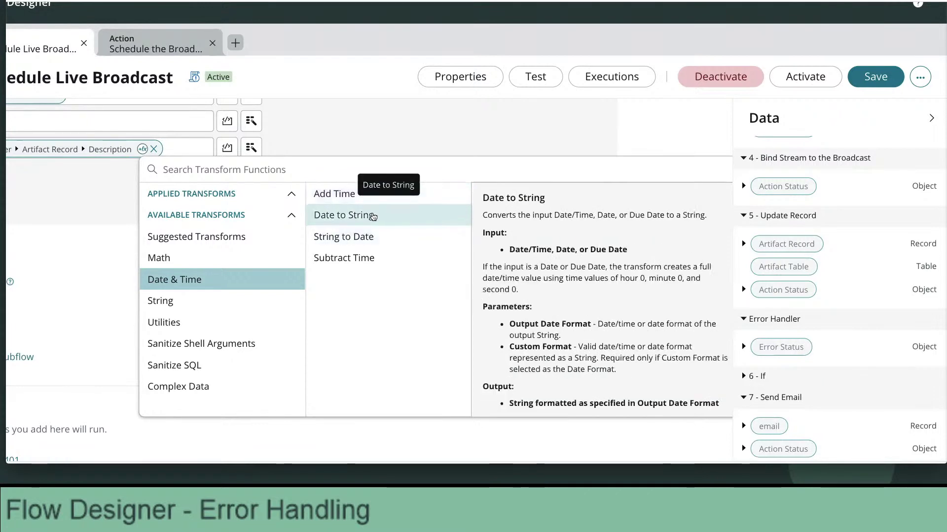
Choose Date to String and read its View more help examples of Custom output formats.
click(373, 216)
scroll(560, 320, down, 2)
scroll(562, 315, up, 1)
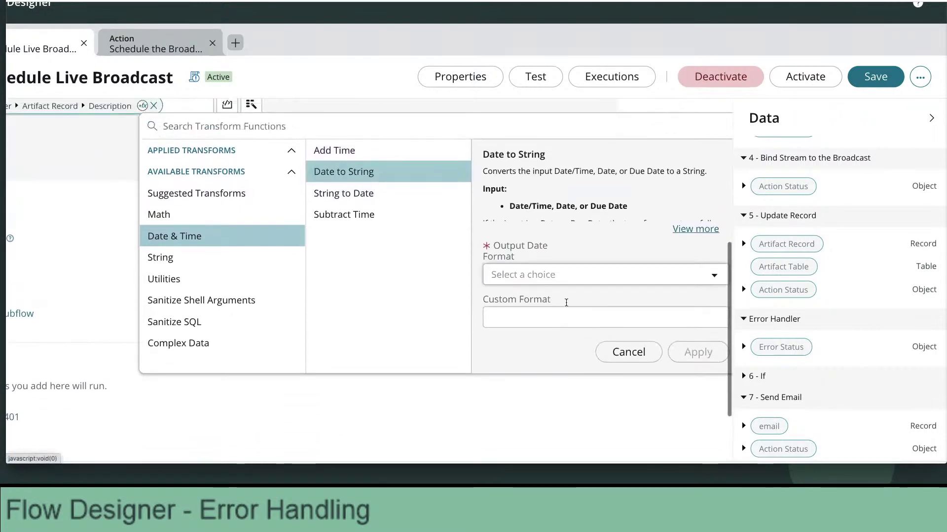
click(598, 280)
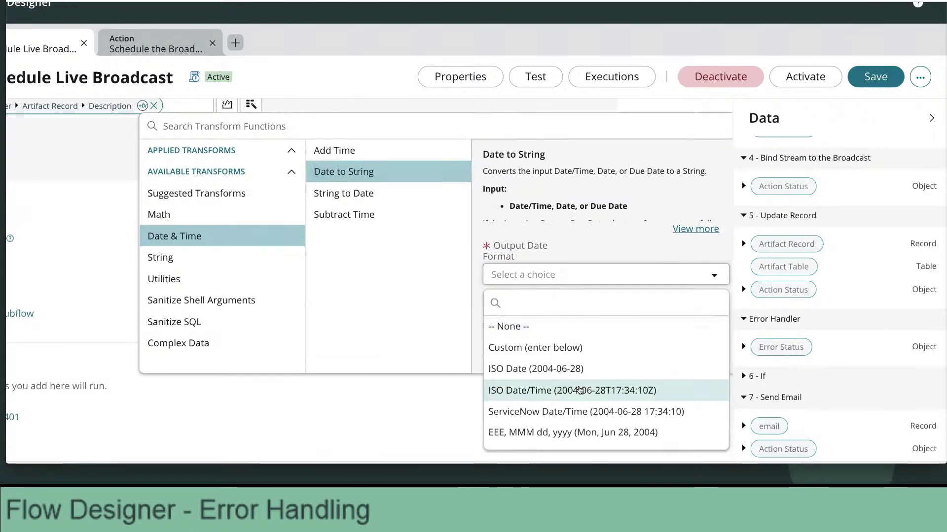
scroll(581, 389, down, 3)
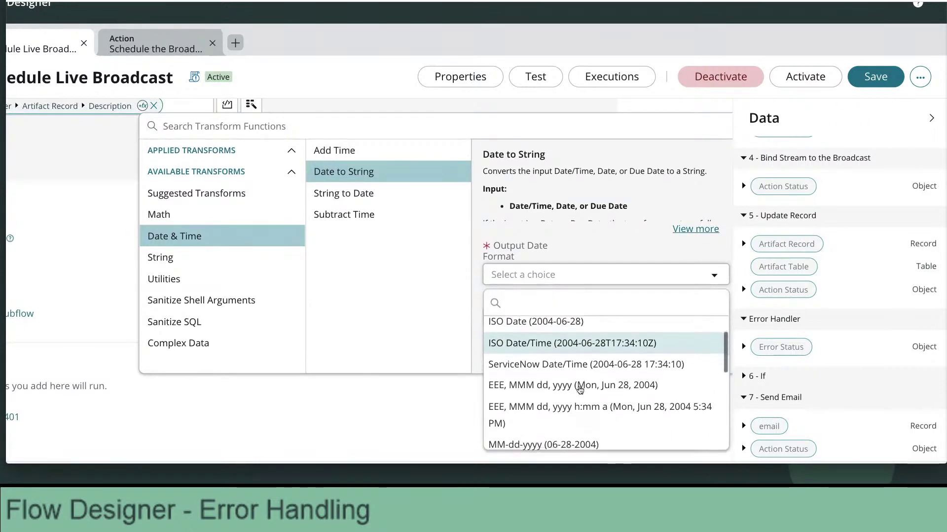
click(693, 235)
click(694, 230)
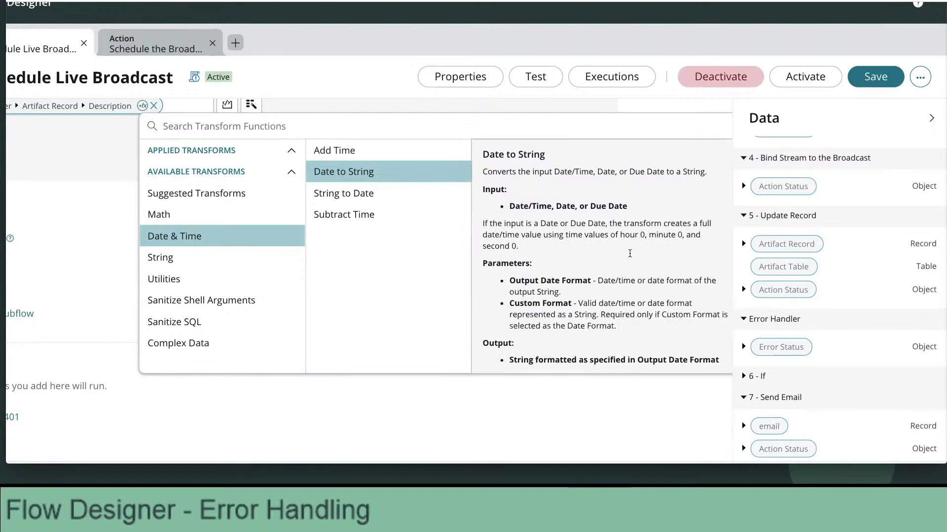
scroll(630, 253, down, 5)
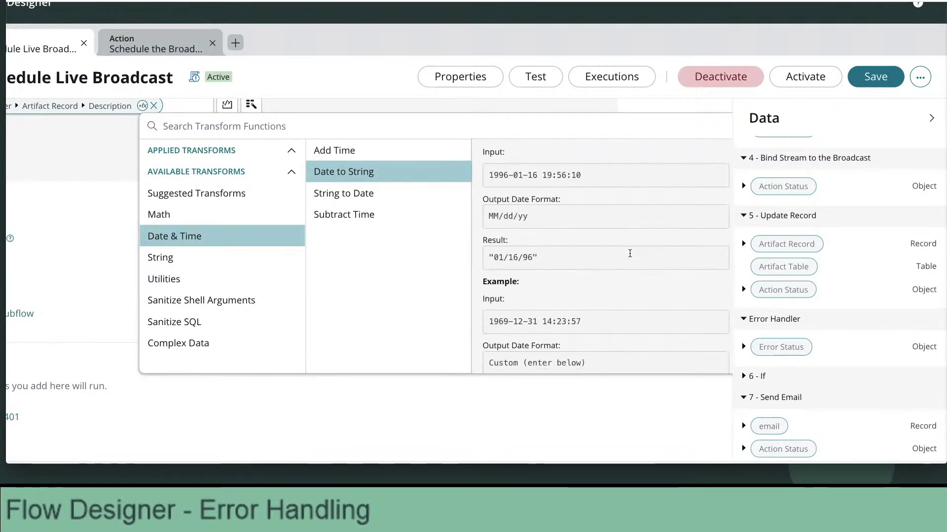
scroll(630, 254, down, 3)
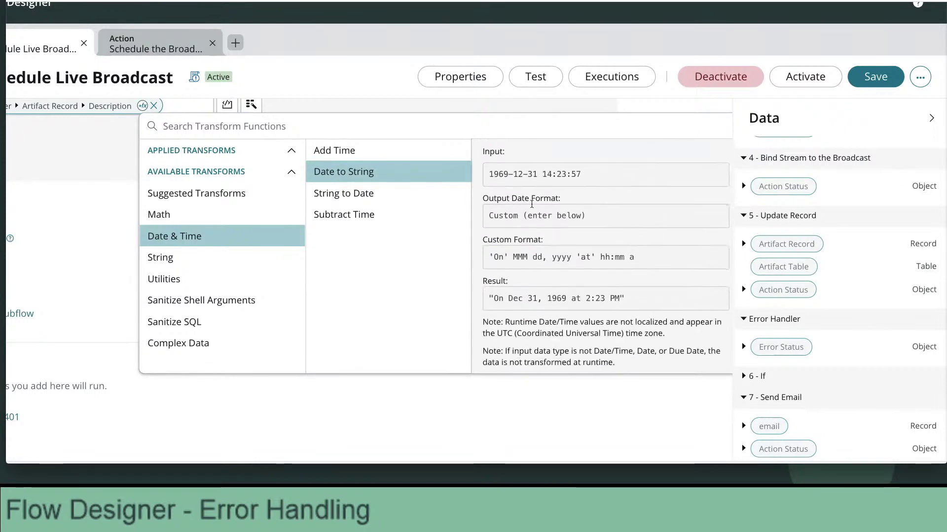
drag(490, 217, 587, 217)
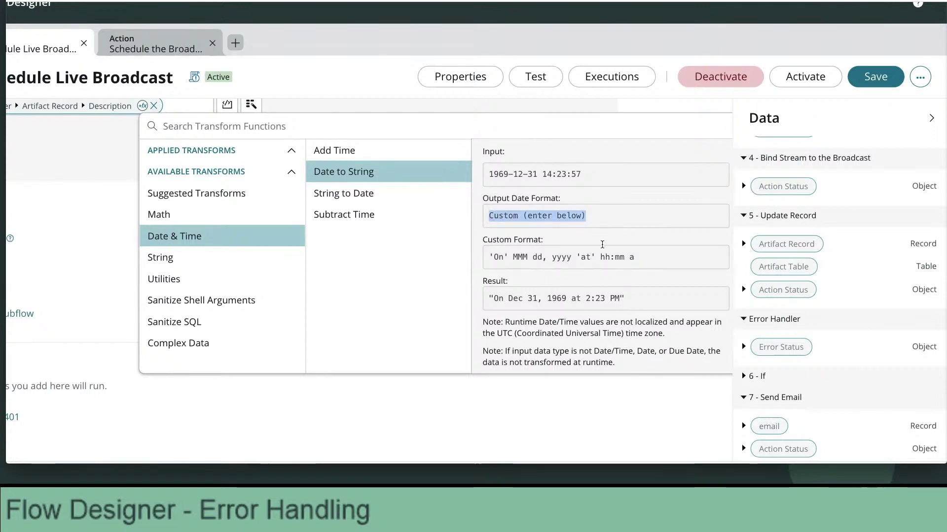
scroll(602, 245, down, 1)
drag(489, 225, 651, 227)
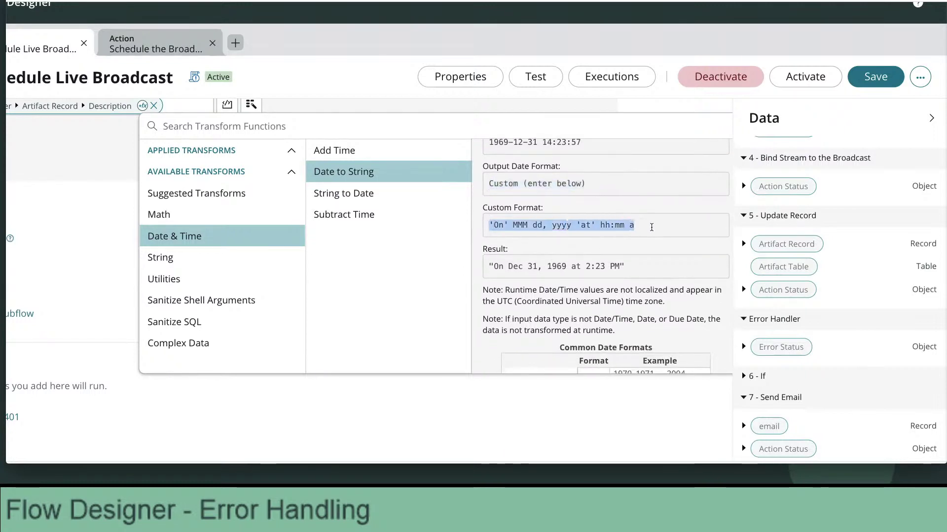
scroll(651, 228, down, 1)
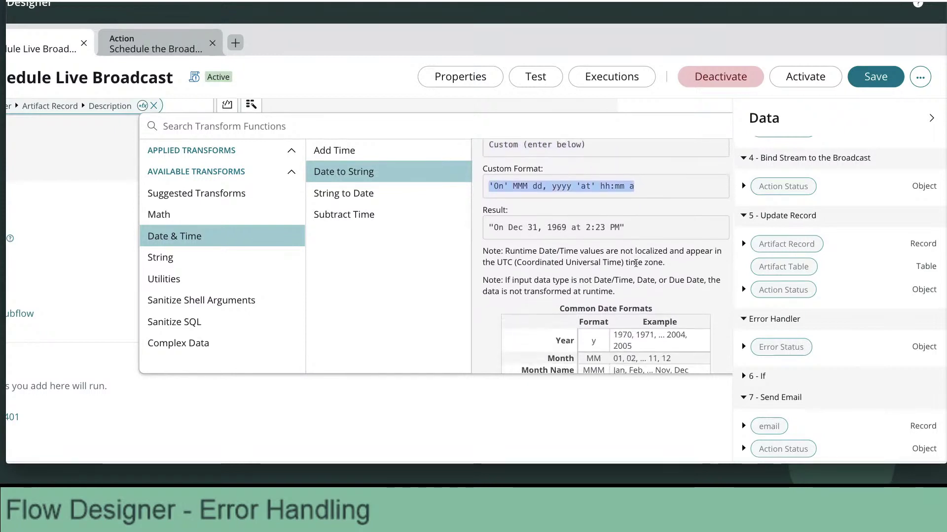
scroll(636, 263, down, 4)
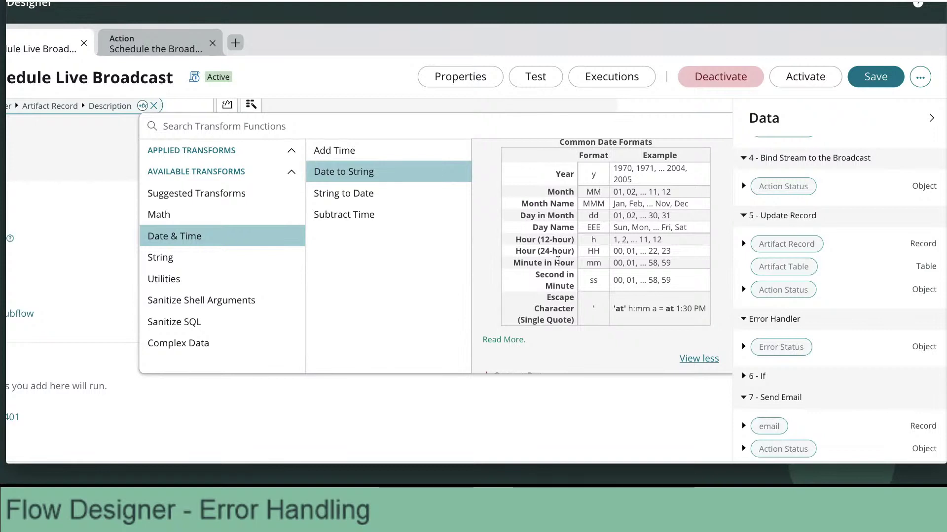
scroll(558, 261, down, 3)
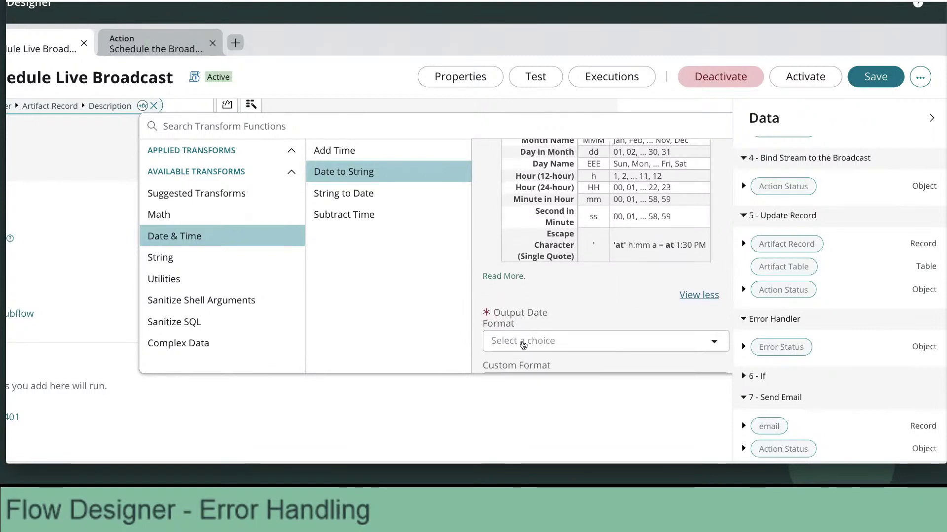
Try the Output Date Format options Custom and then ISO Date/Time.
click(523, 344)
scroll(537, 302, down, 1)
scroll(540, 299, up, 1)
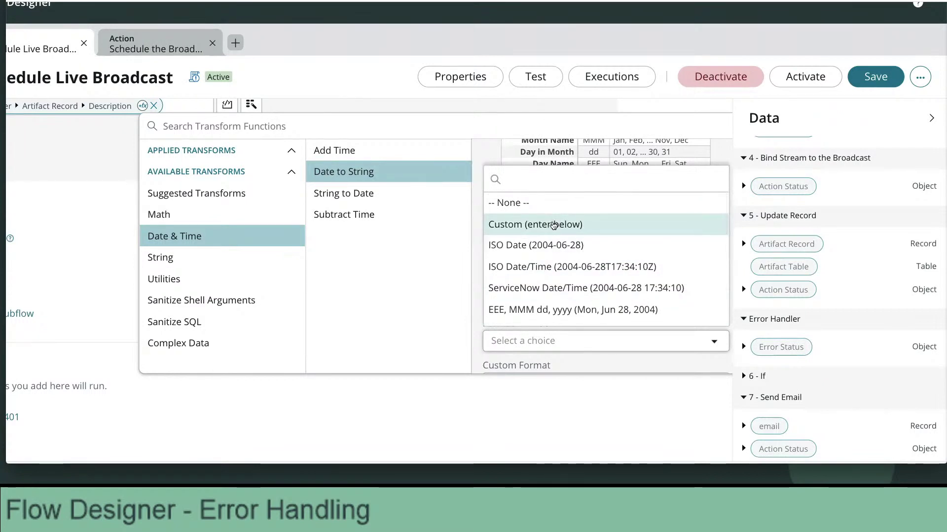
scroll(552, 253, down, 3)
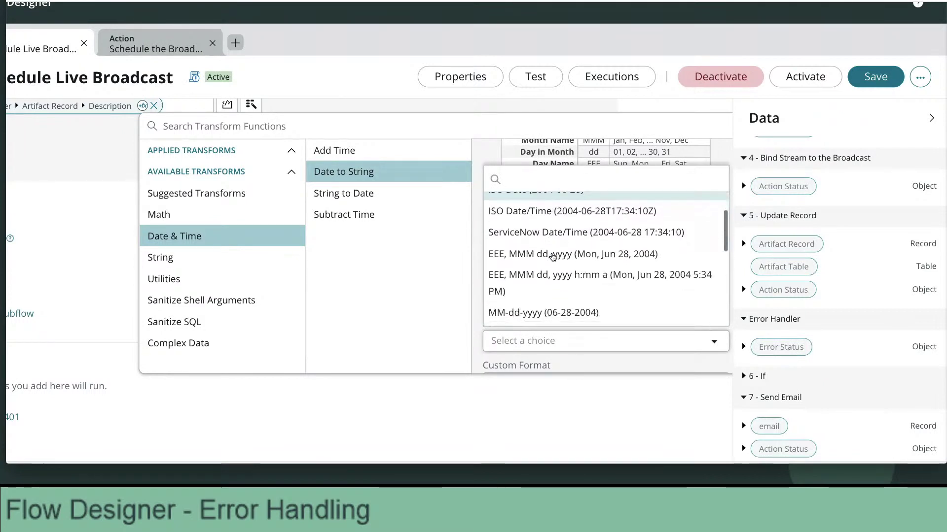
scroll(552, 257, down, 3)
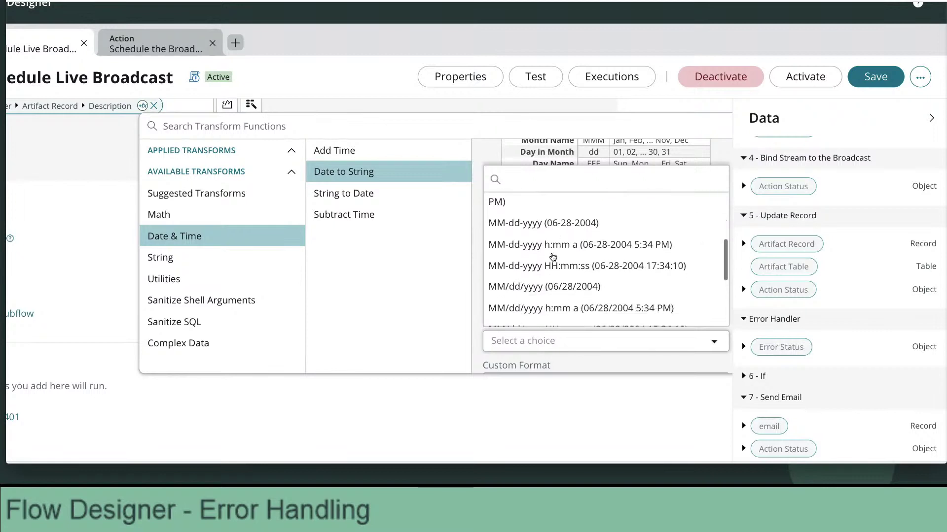
scroll(553, 257, up, 5)
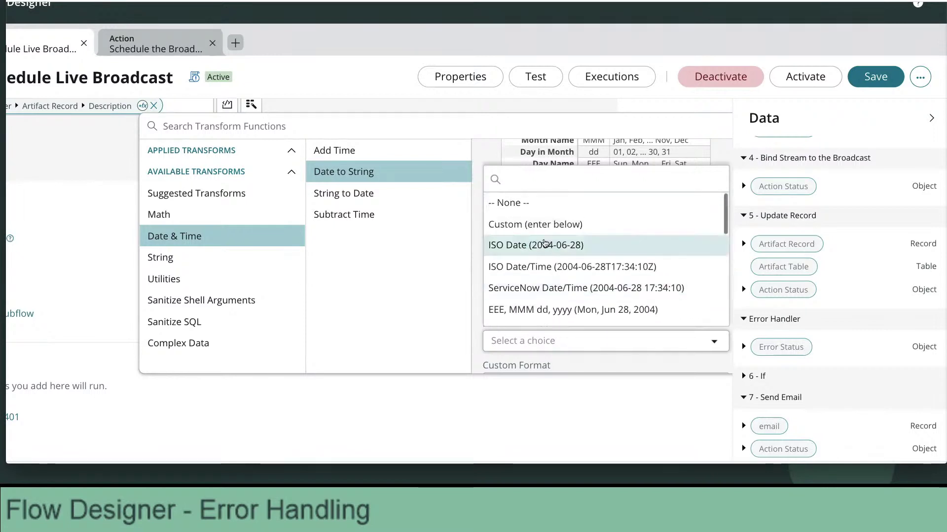
click(551, 226)
scroll(549, 346, down, 2)
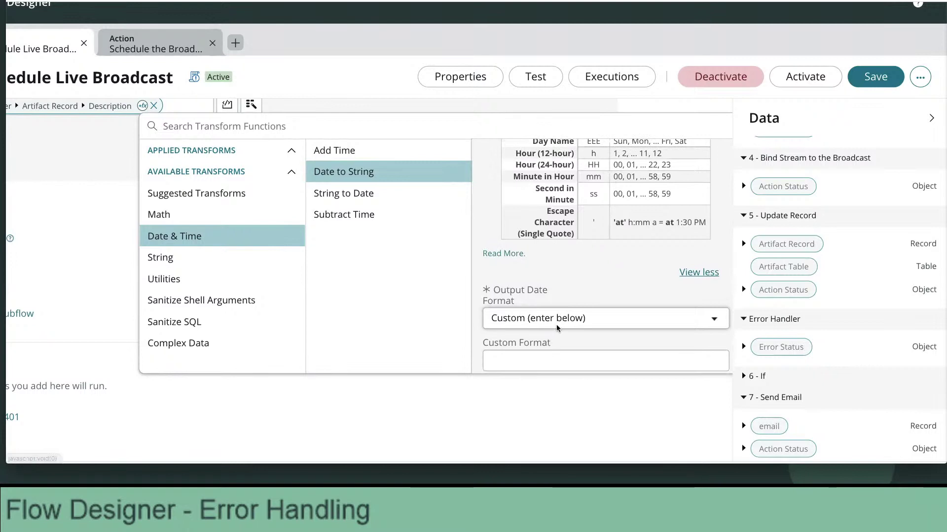
click(557, 326)
scroll(571, 249, down, 2)
scroll(582, 200, up, 3)
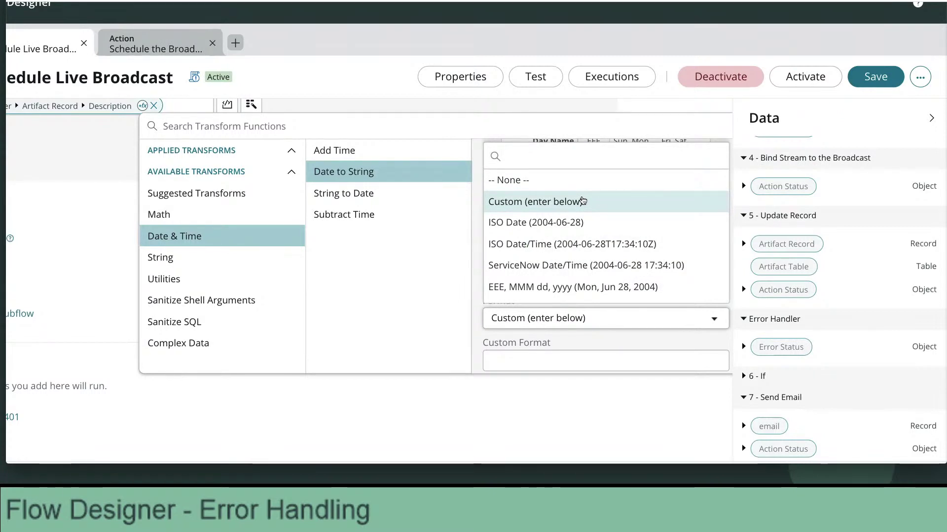
scroll(614, 233, down, 1)
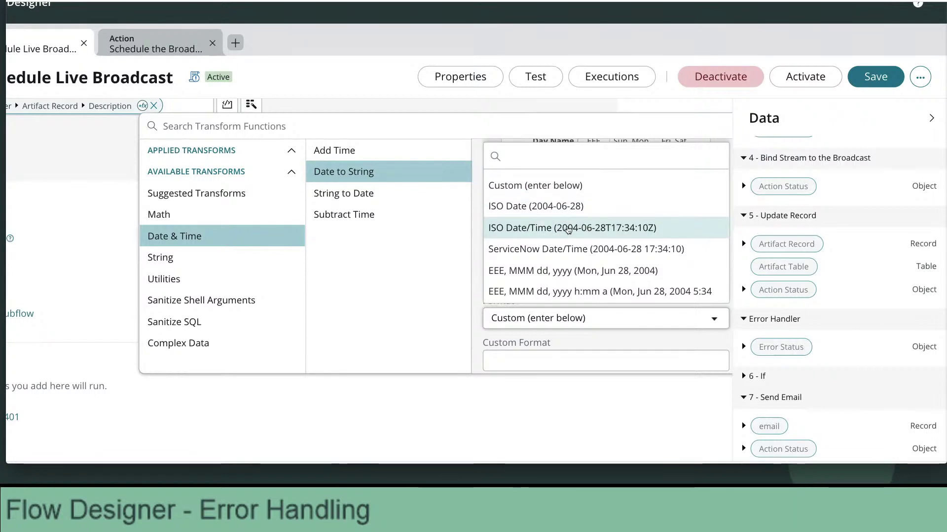
click(568, 229)
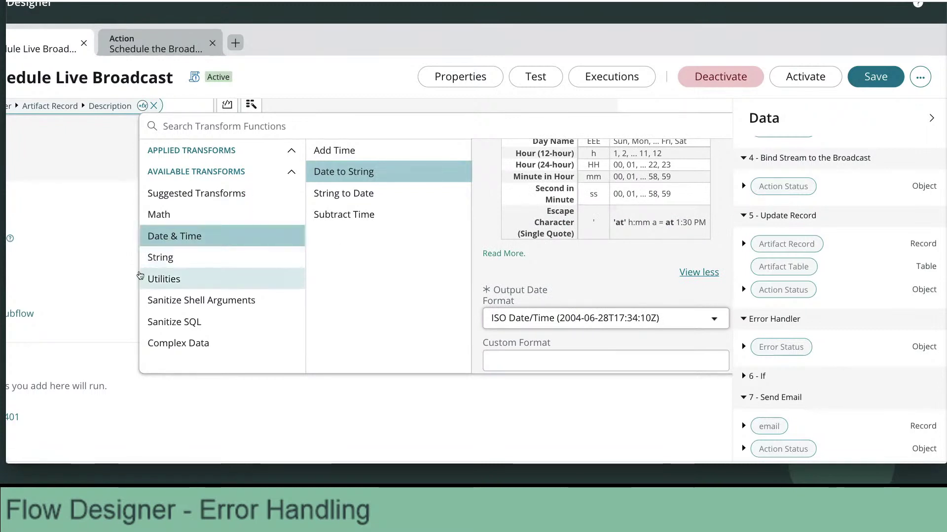
Review the transform settings, then close the transform functions panel without applying it.
scroll(140, 276, up, 5)
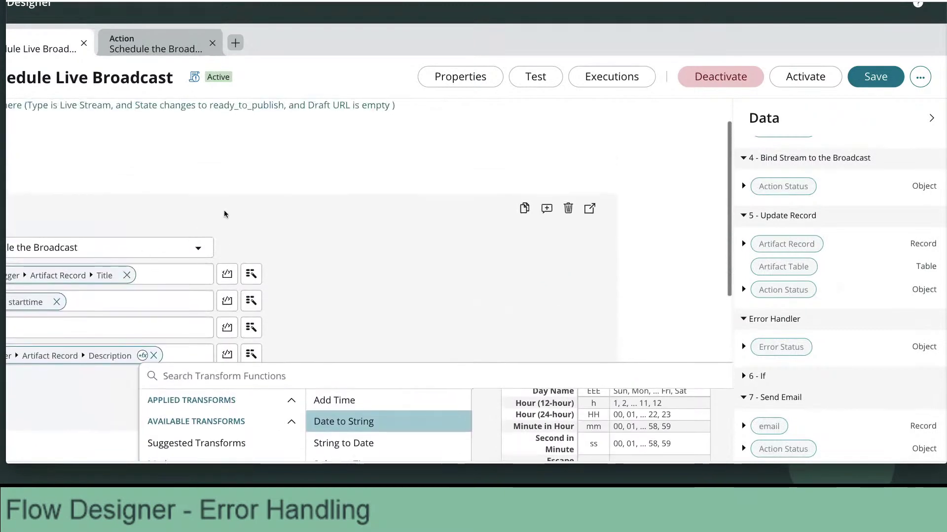
scroll(247, 202, left, 2)
scroll(247, 202, up, 1)
scroll(218, 202, left, 2)
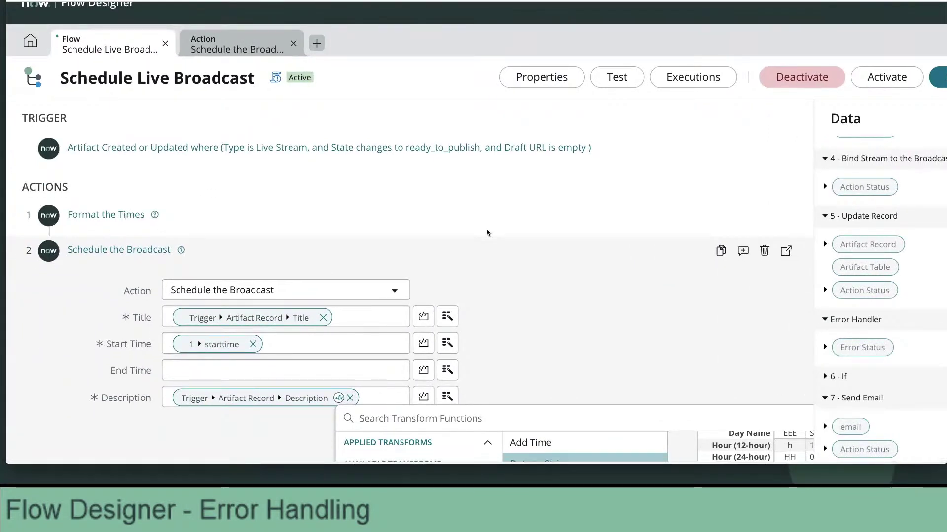
scroll(479, 231, down, 1)
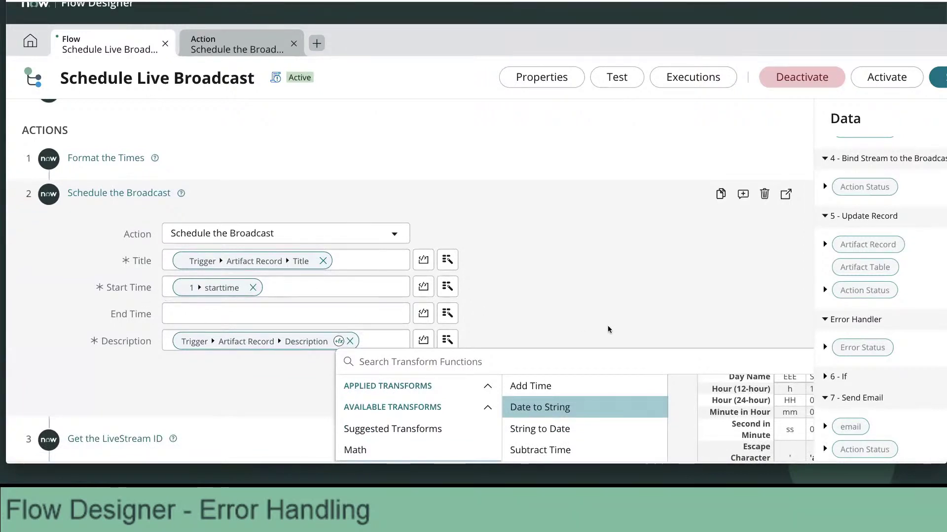
scroll(609, 330, down, 2)
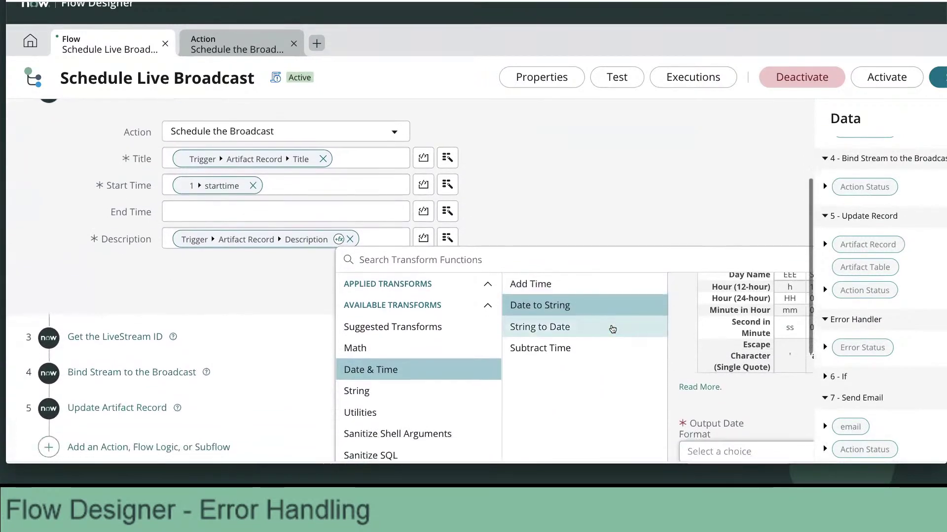
scroll(612, 330, down, 1)
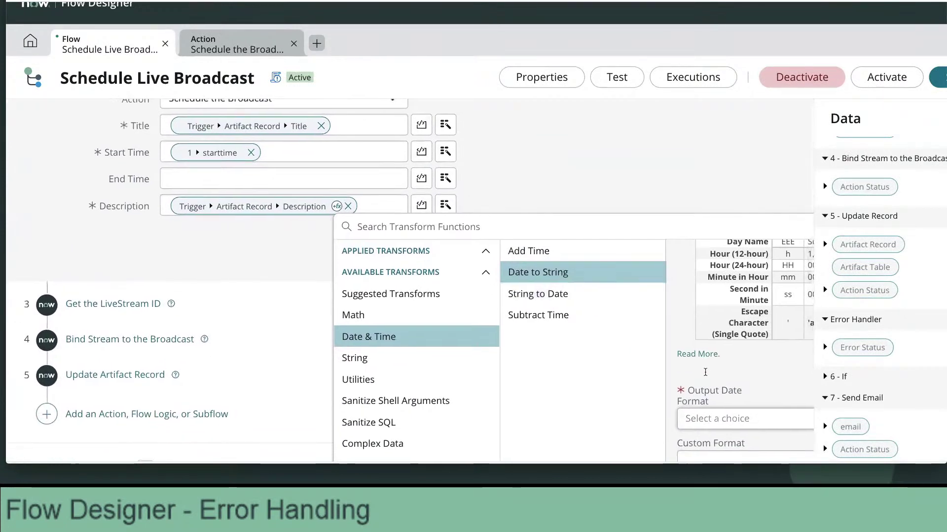
scroll(705, 372, right, 3)
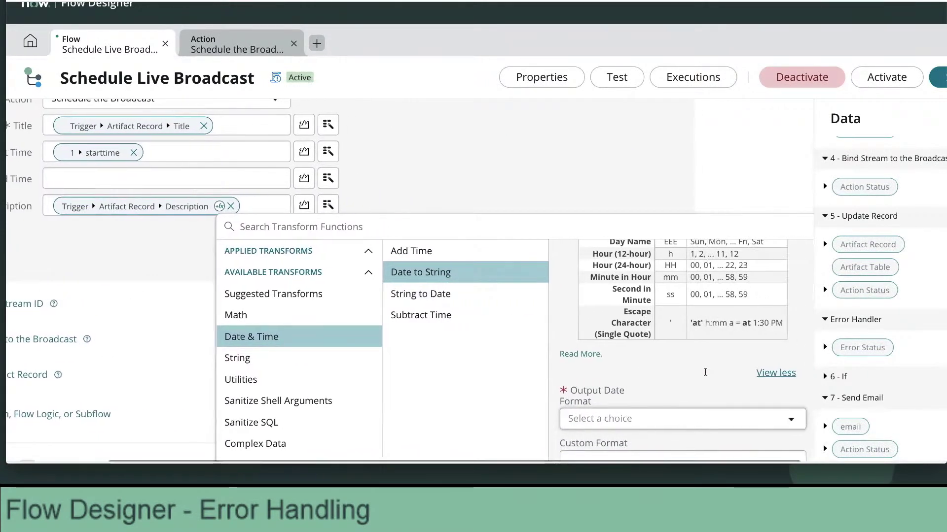
scroll(601, 338, down, 2)
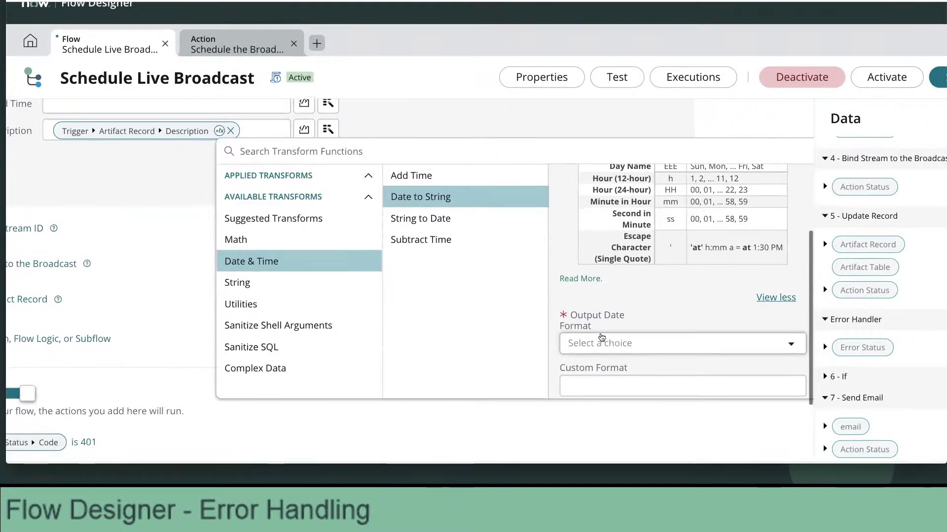
scroll(640, 325, up, 3)
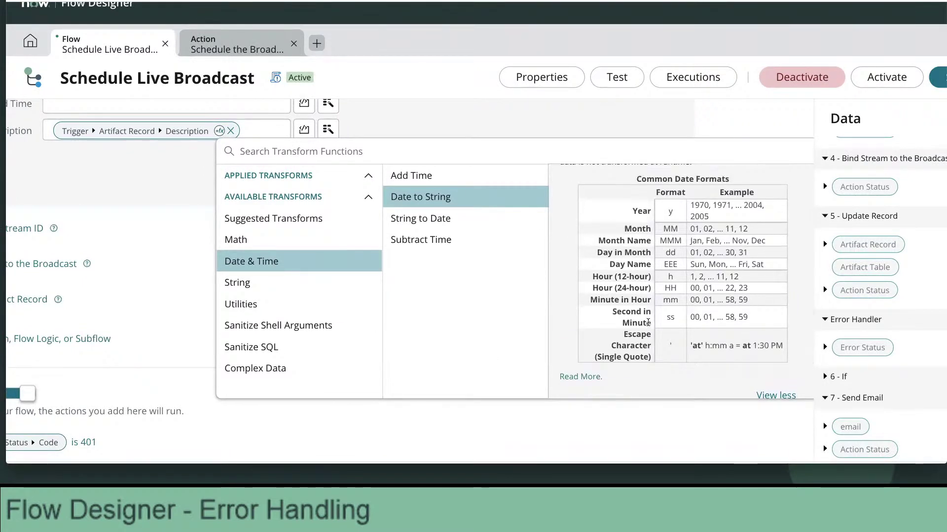
scroll(648, 323, up, 1)
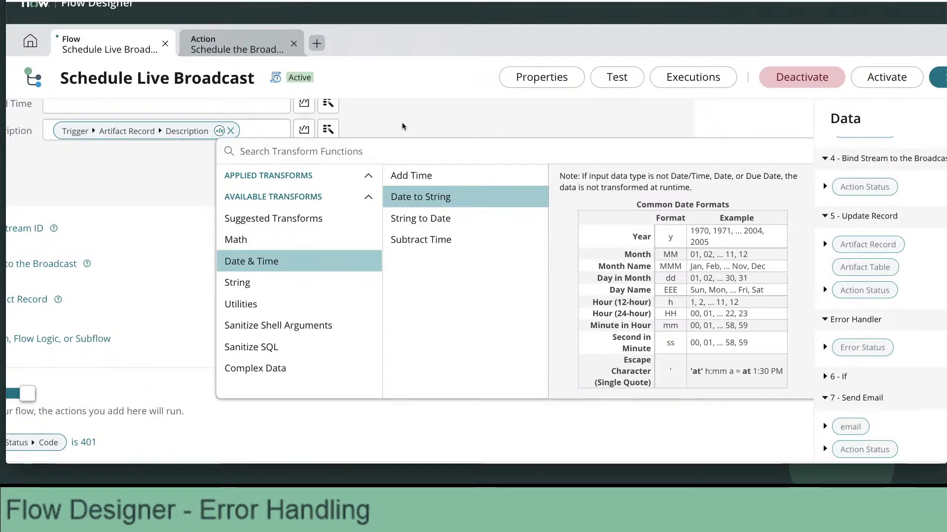
click(402, 126)
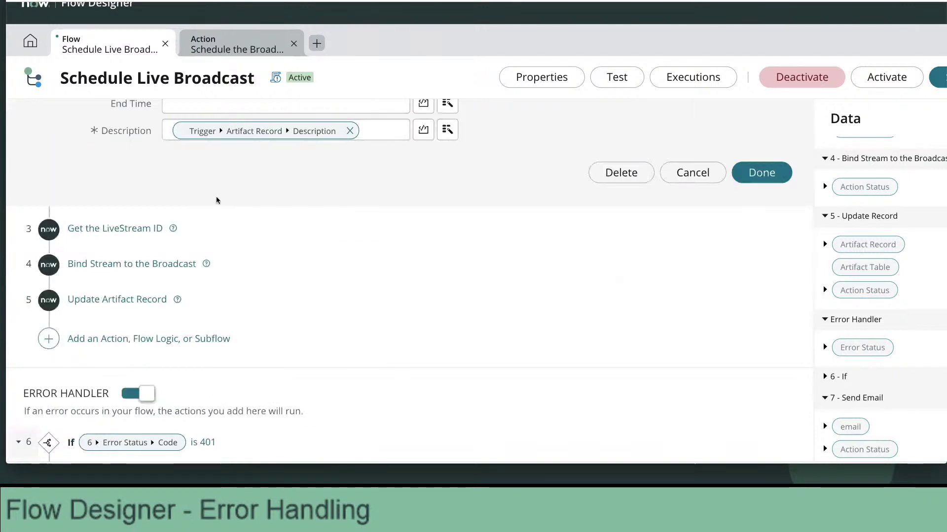
Add a new step after Update Artifact Record and browse the available action spokes.
click(93, 339)
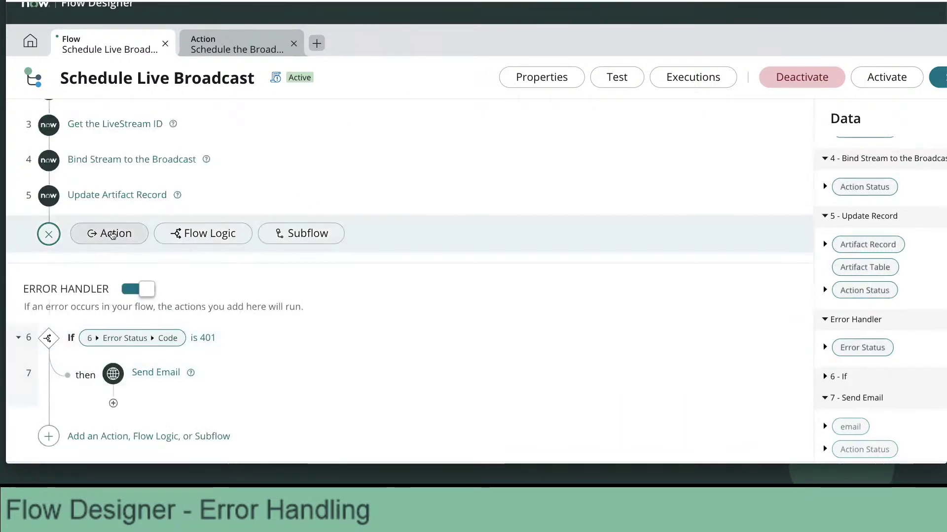
click(121, 237)
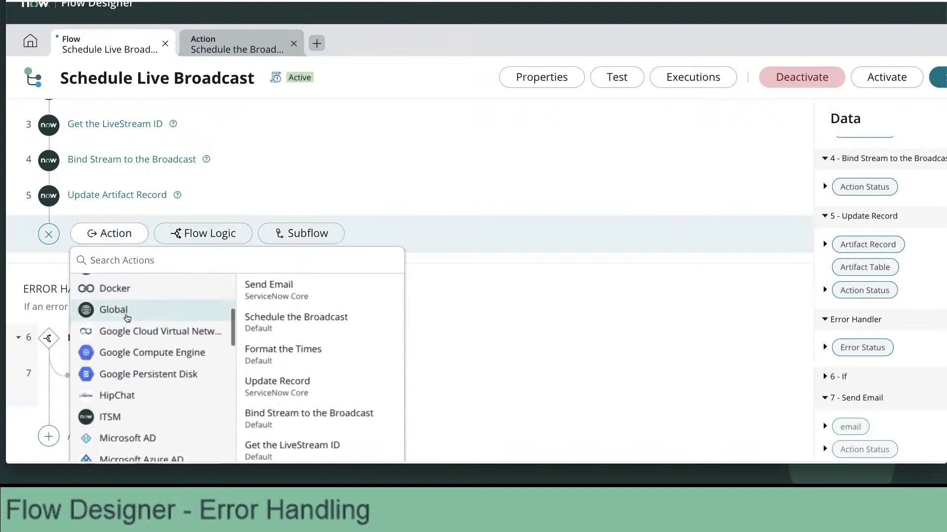
scroll(127, 318, down, 10)
scroll(127, 318, up, 2)
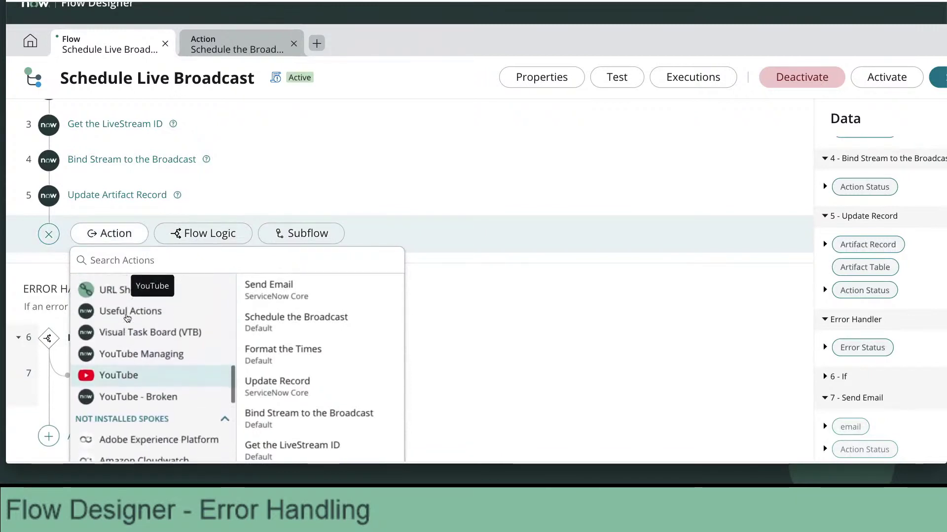
scroll(128, 318, up, 3)
scroll(127, 318, down, 6)
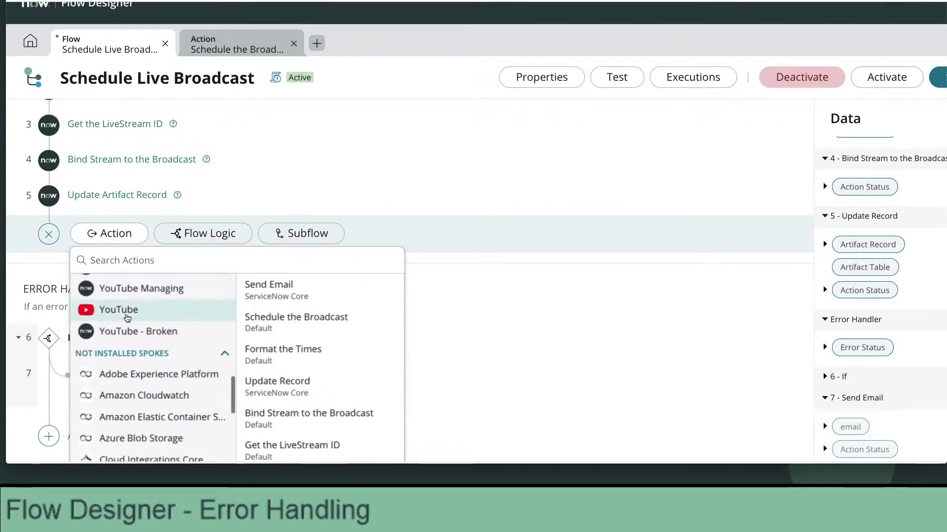
scroll(127, 318, up, 4)
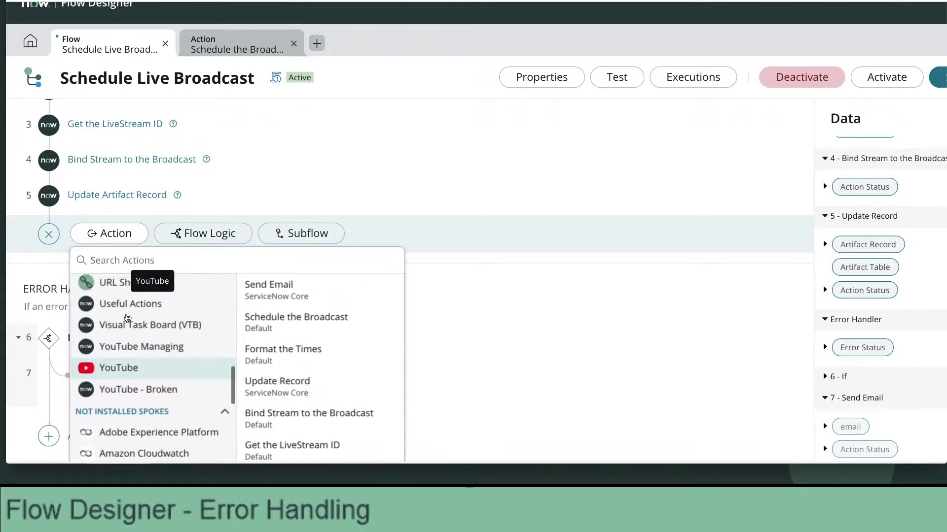
scroll(127, 318, up, 5)
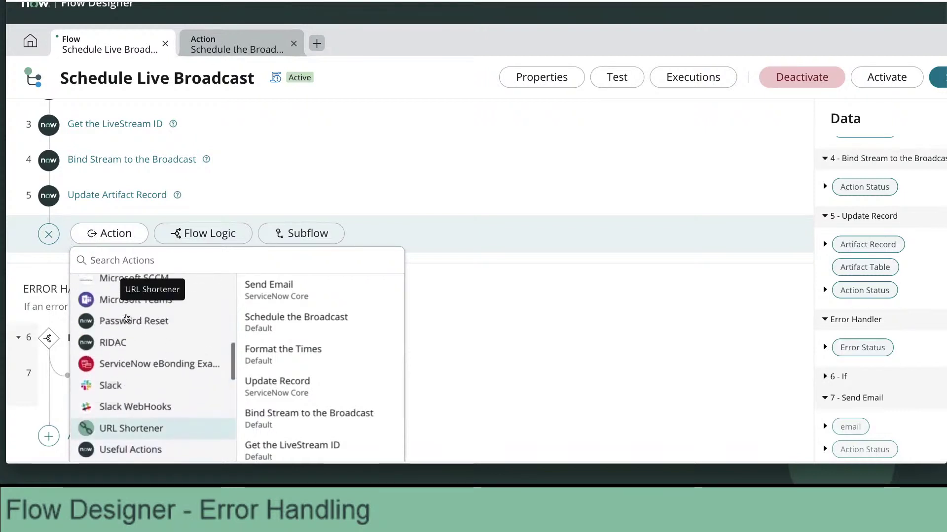
scroll(127, 318, up, 5)
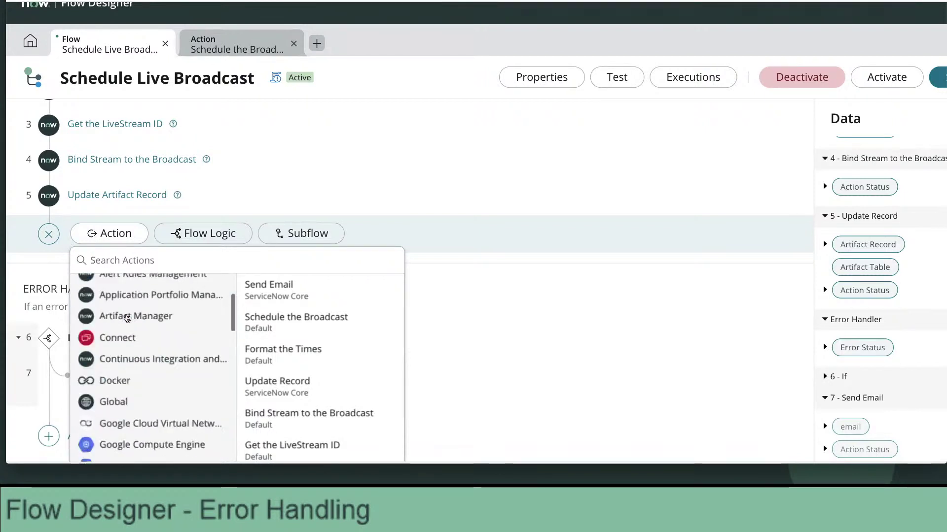
List the ServiceNow Core actions, then scroll the flow back to the top.
click(236, 350)
scroll(338, 384, down, 5)
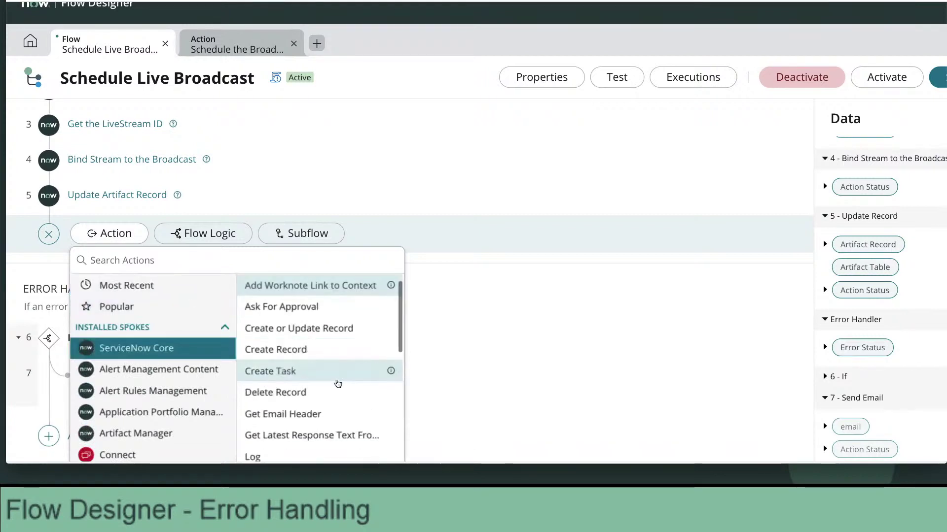
scroll(338, 384, down, 4)
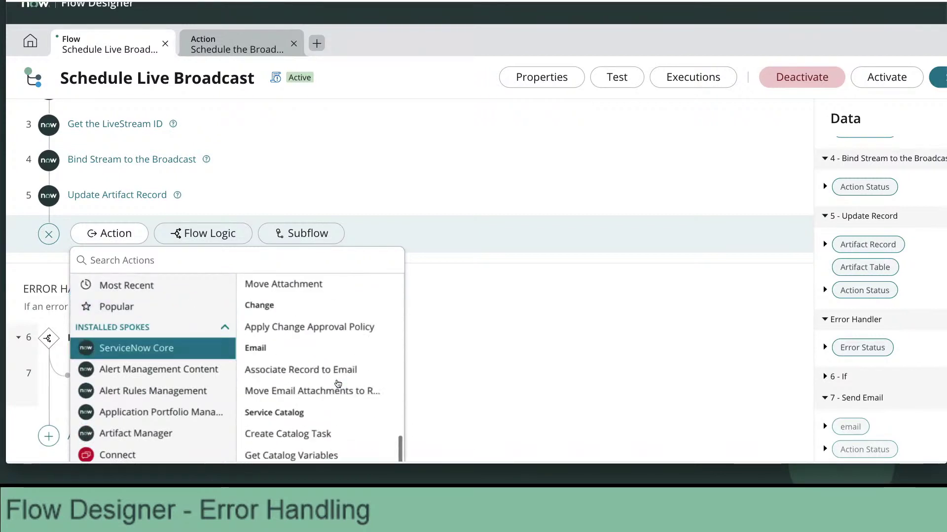
scroll(338, 384, down, 1)
scroll(338, 384, down, 1)
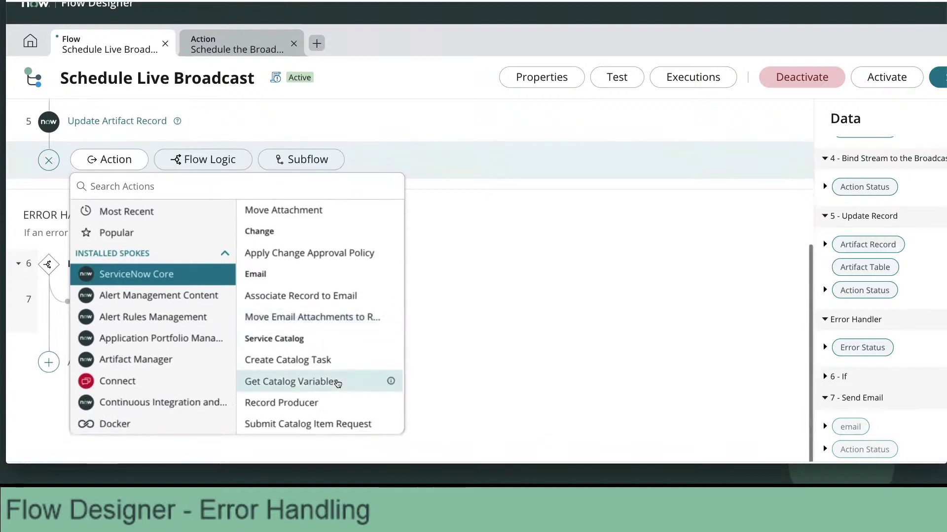
scroll(338, 385, up, 3)
scroll(338, 384, up, 1)
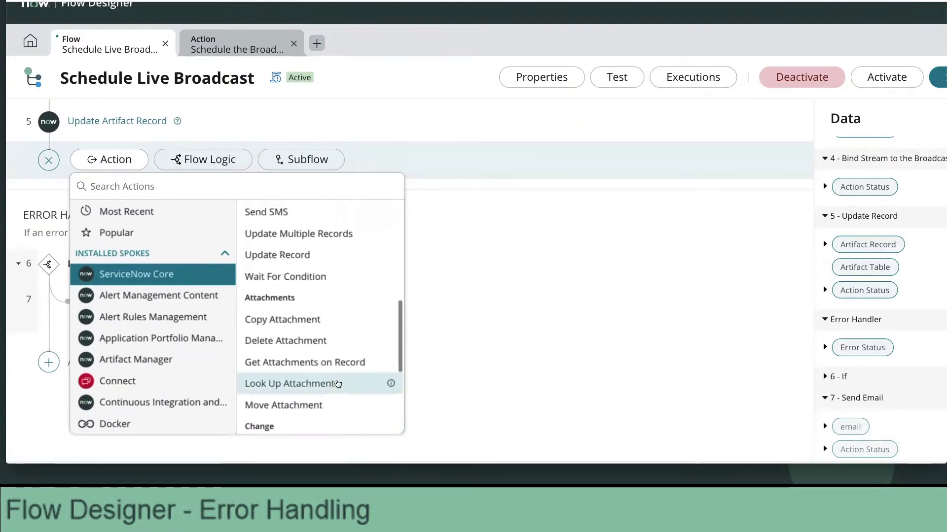
scroll(311, 334, up, 3)
scroll(307, 325, up, 4)
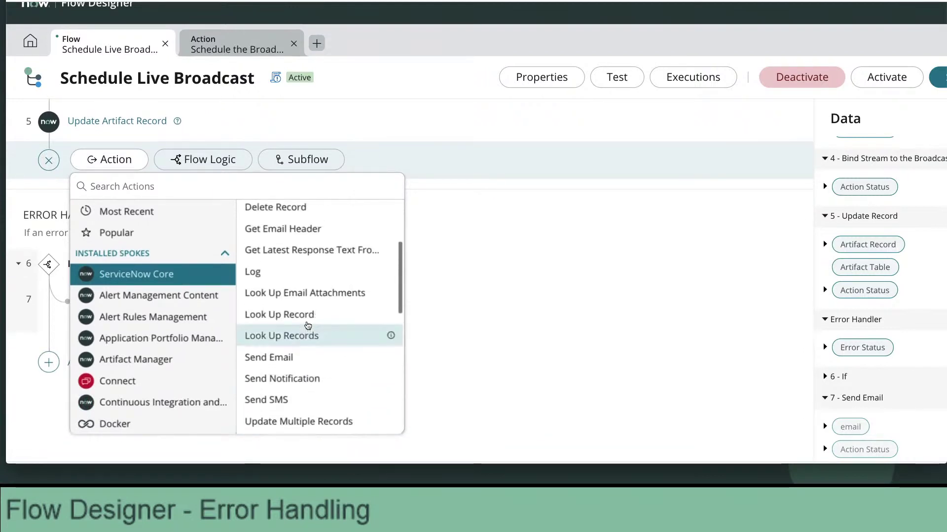
scroll(307, 325, up, 1)
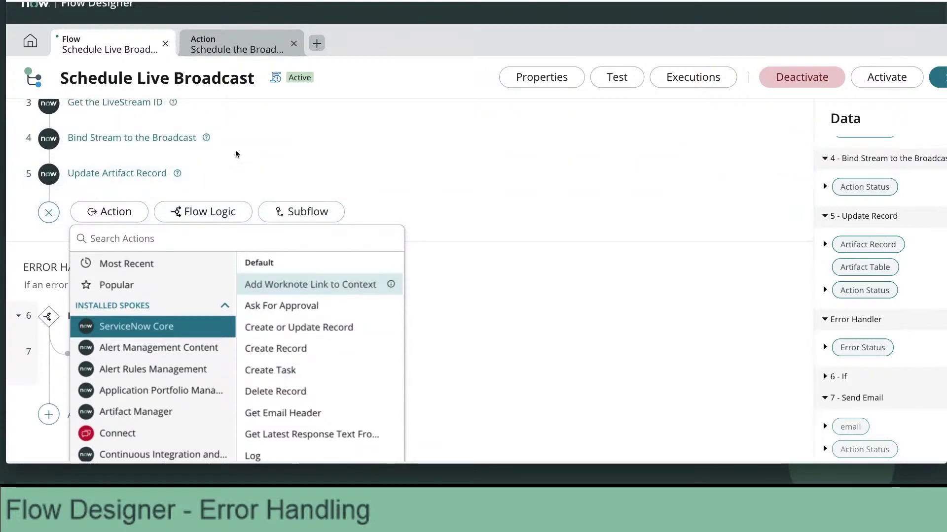
scroll(235, 149, up, 4)
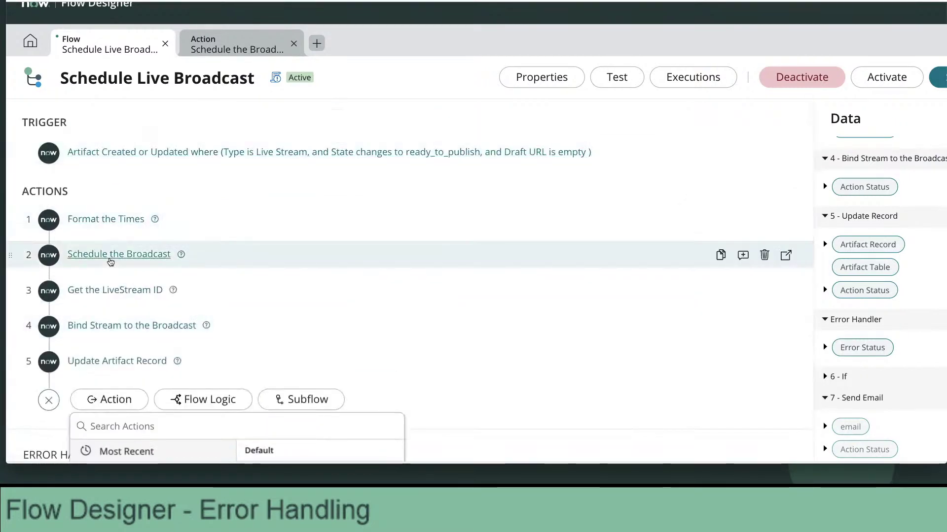
In the Schedule the Broadcast step, open Description's transform functions and select Utilities › Key Value Map.
click(116, 254)
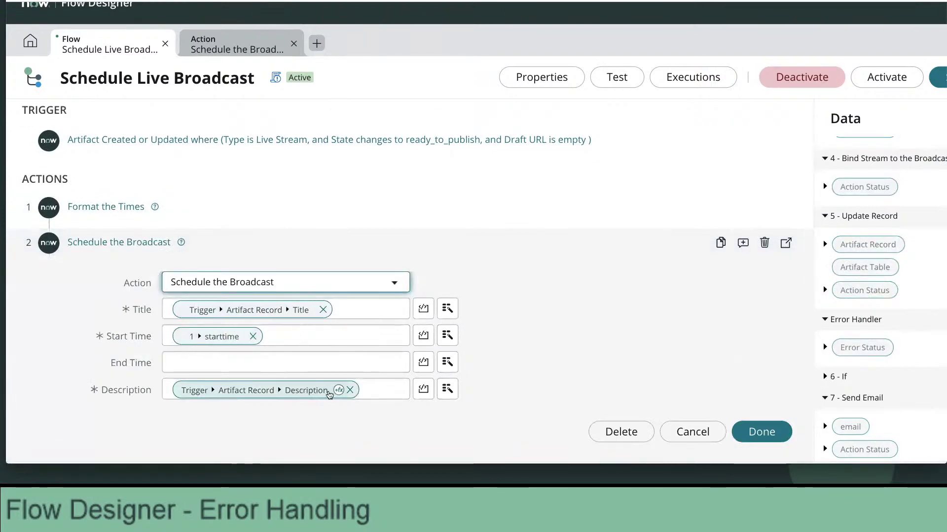
click(338, 390)
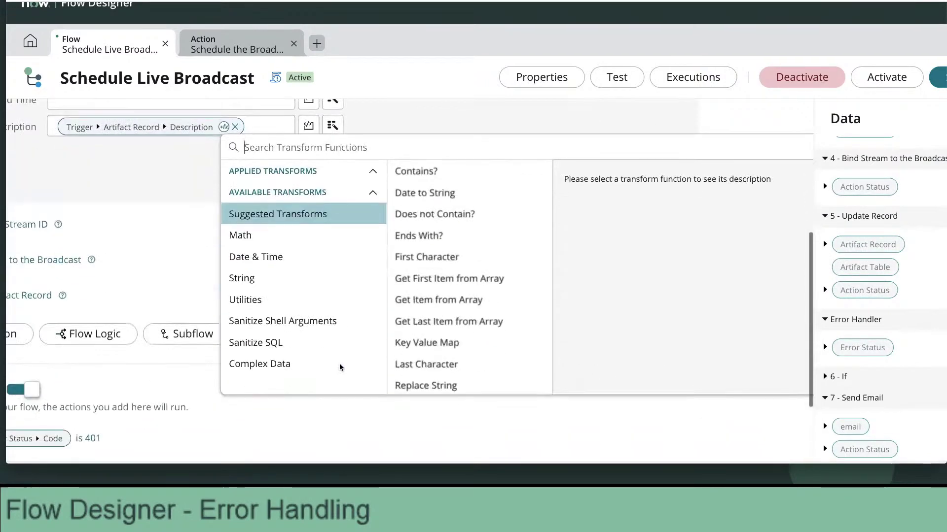
click(296, 261)
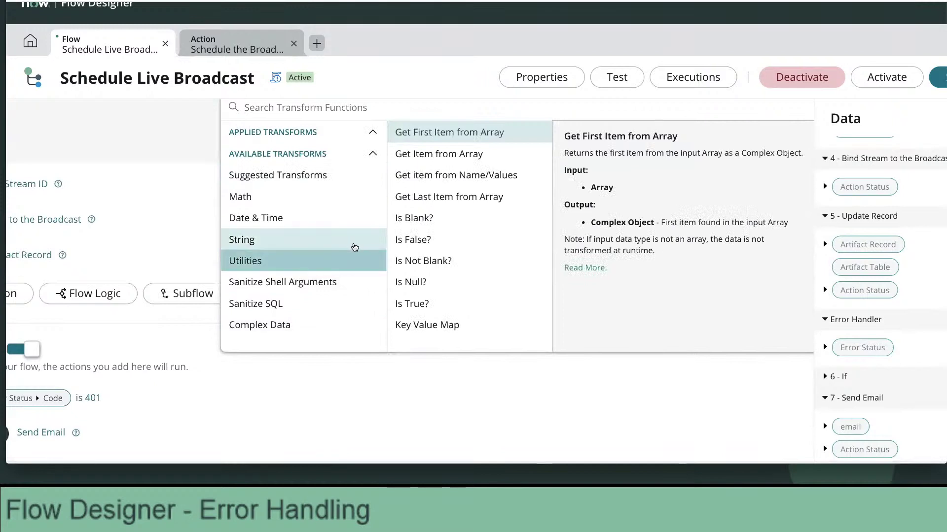
click(439, 324)
scroll(648, 249, up, 1)
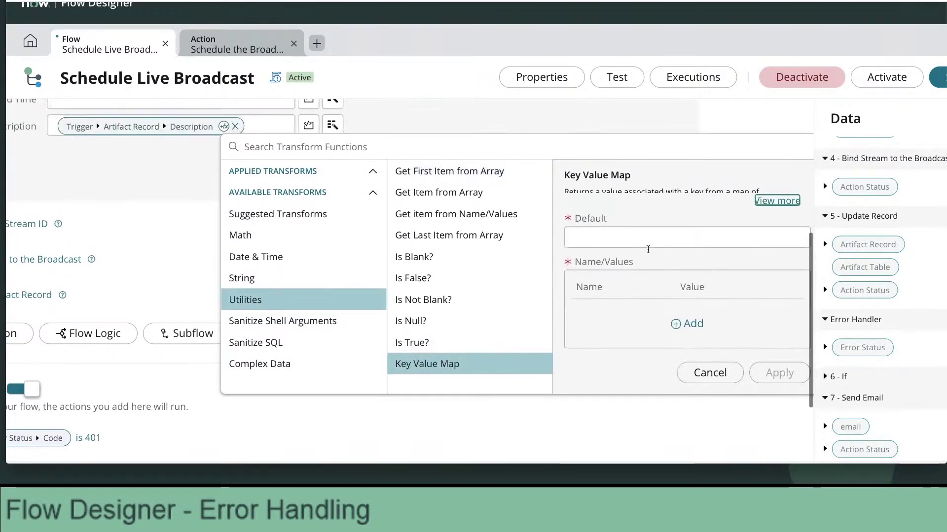
scroll(648, 250, down, 1)
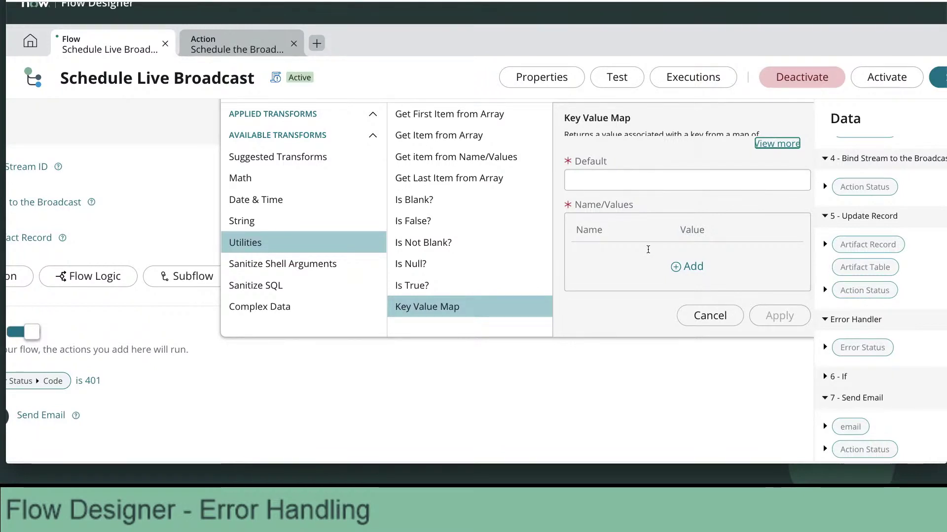
scroll(651, 244, up, 1)
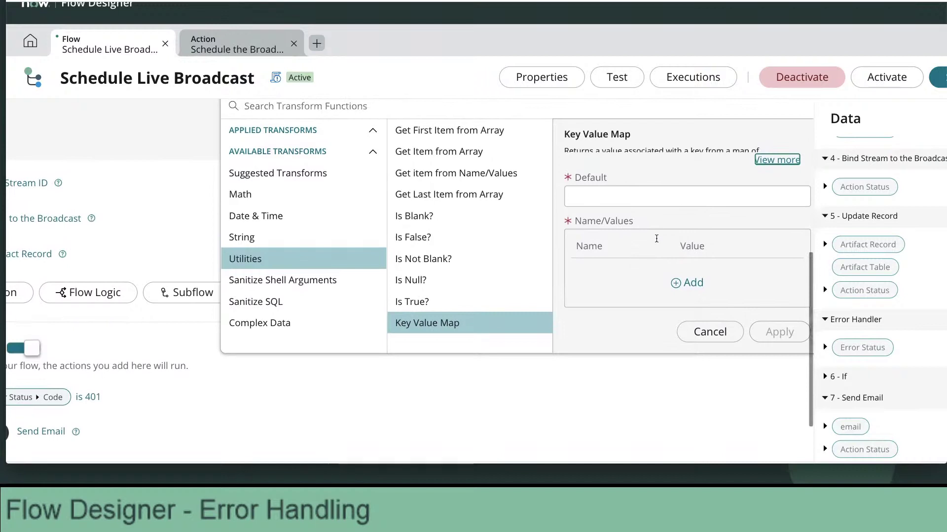
Expand the full Key Value Map description and highlight its note about non-String input data.
click(773, 160)
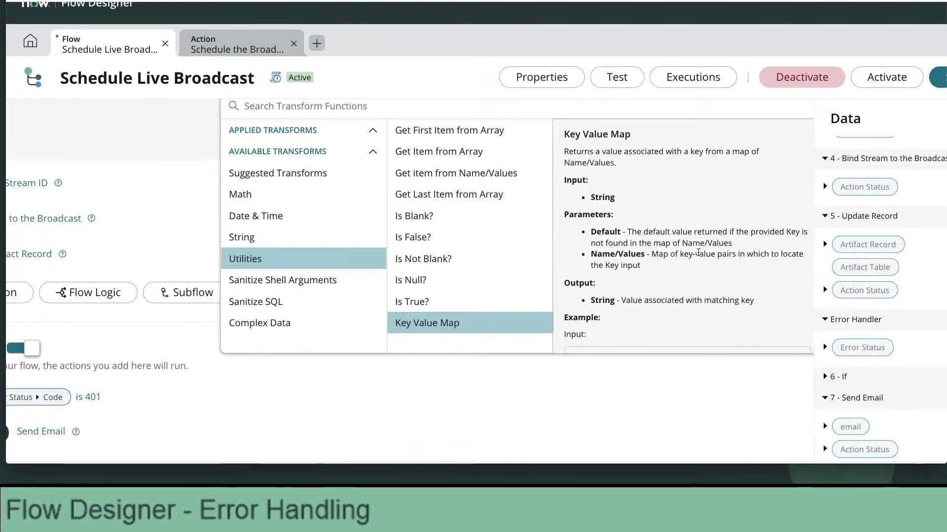
scroll(698, 252, down, 3)
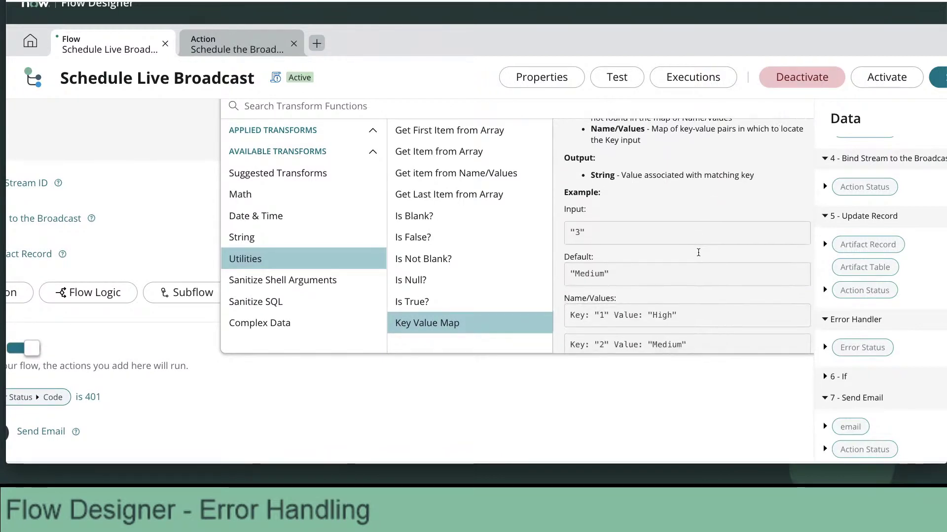
scroll(698, 253, down, 2)
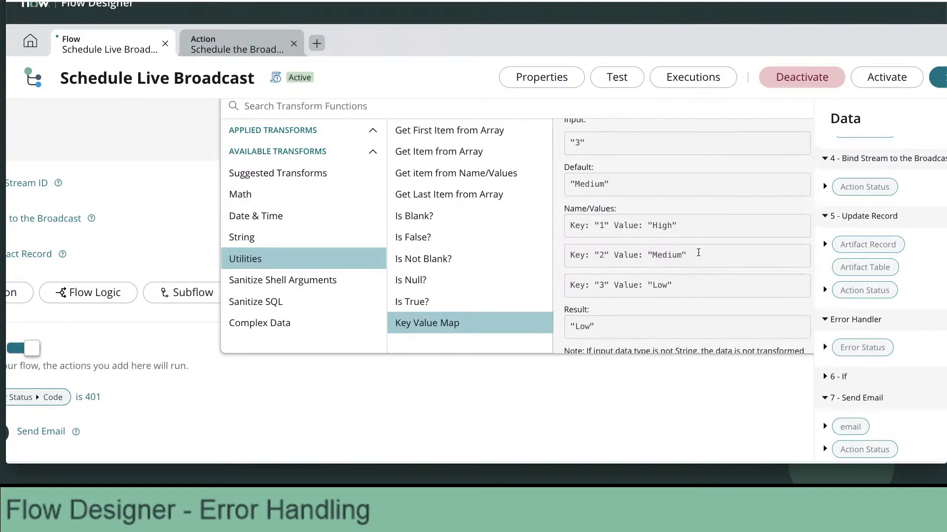
scroll(698, 252, down, 1)
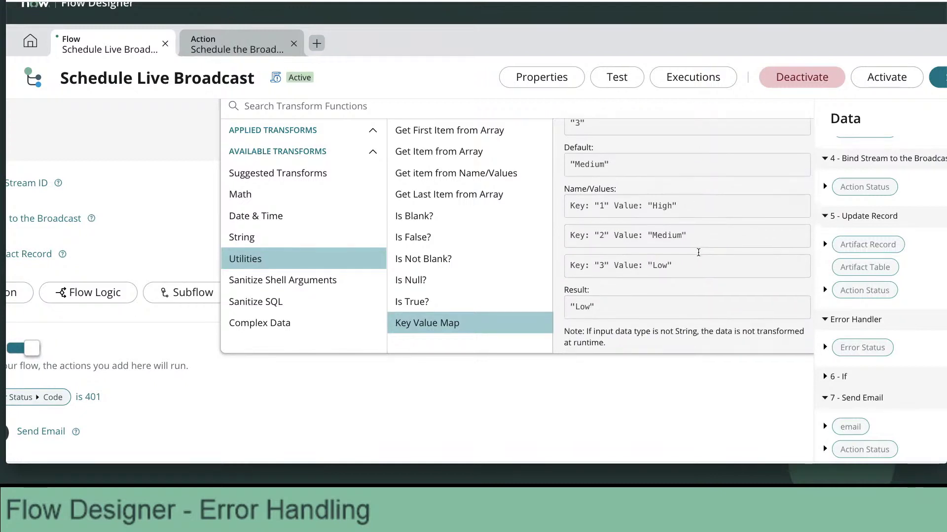
scroll(698, 252, down, 1)
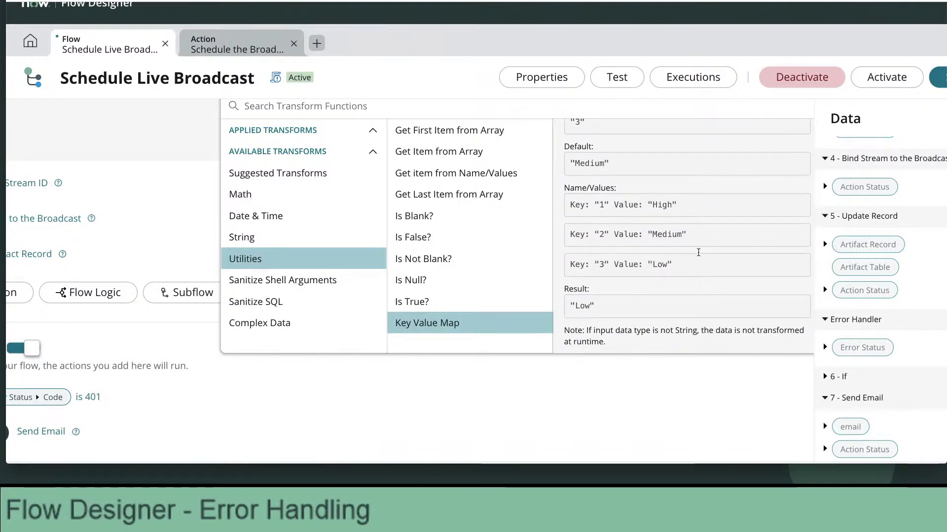
scroll(699, 253, down, 1)
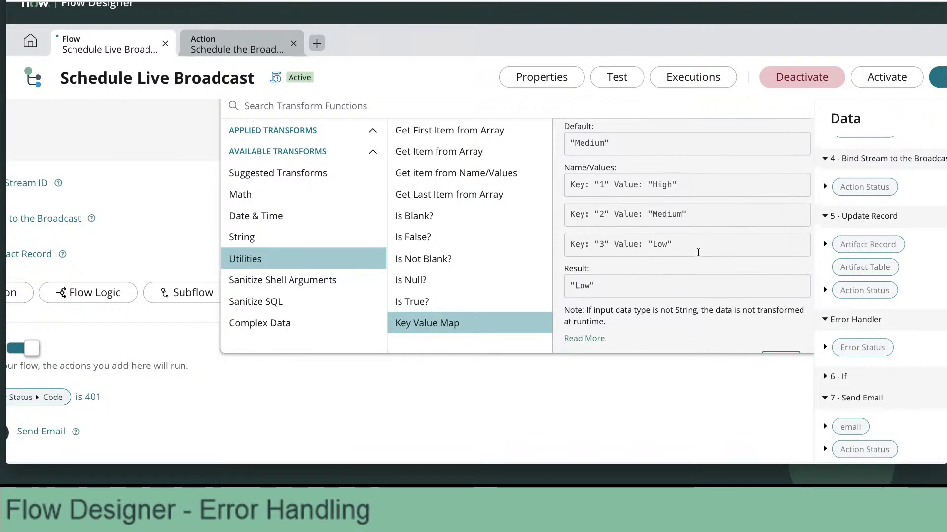
scroll(698, 252, down, 1)
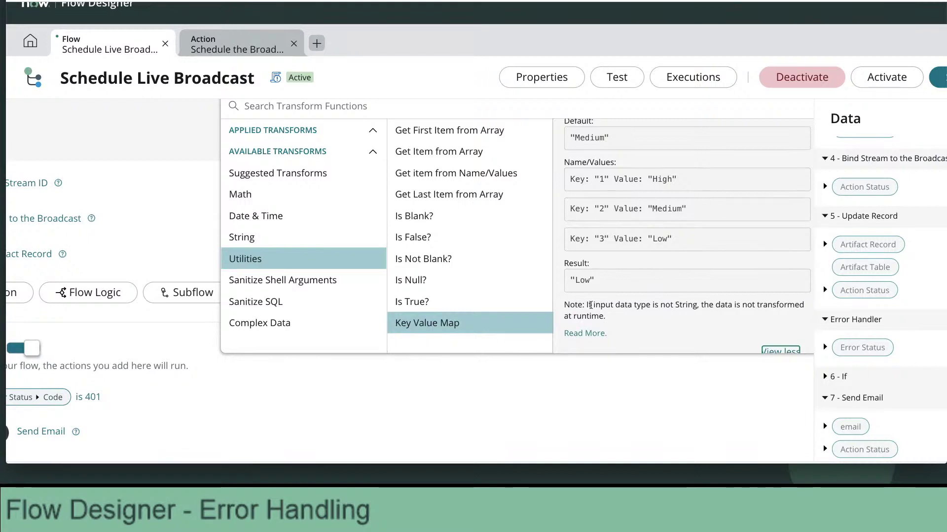
drag(587, 305, 606, 317)
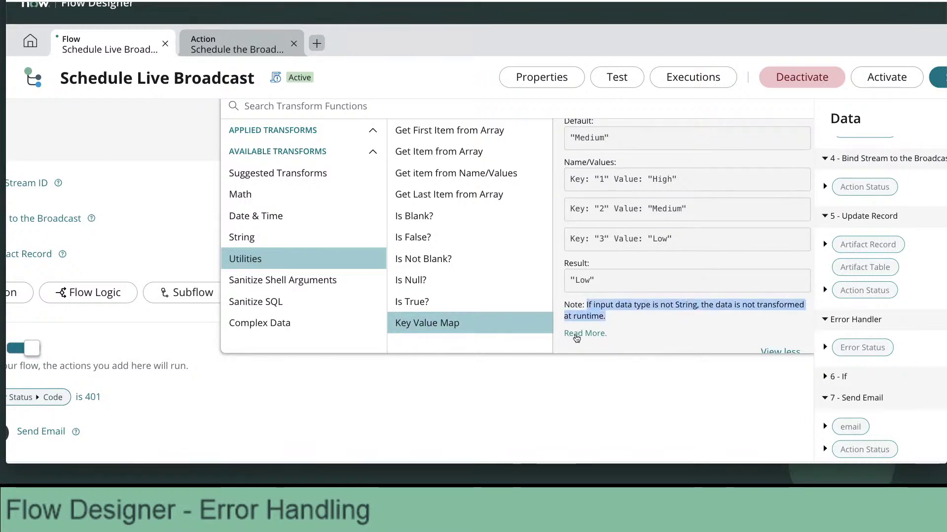
Read through the full Key Value Map documentation.
click(576, 334)
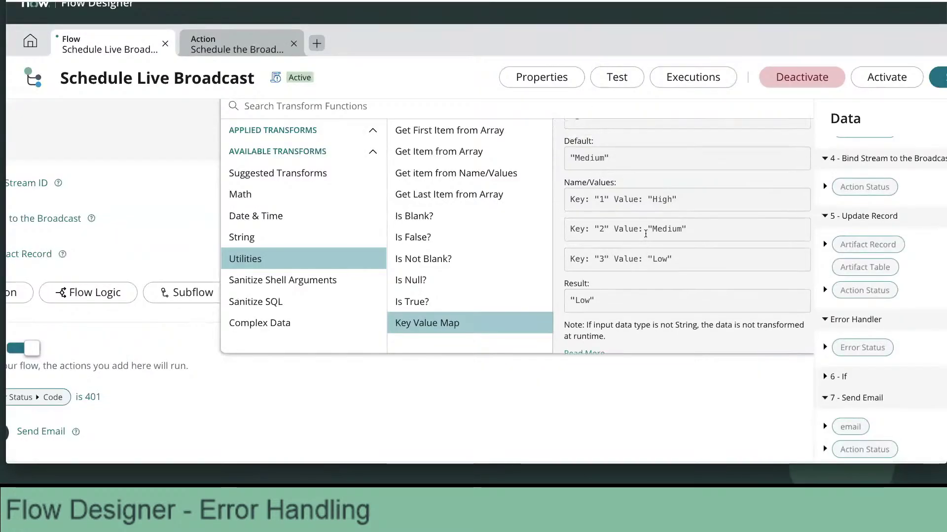
scroll(645, 233, up, 1)
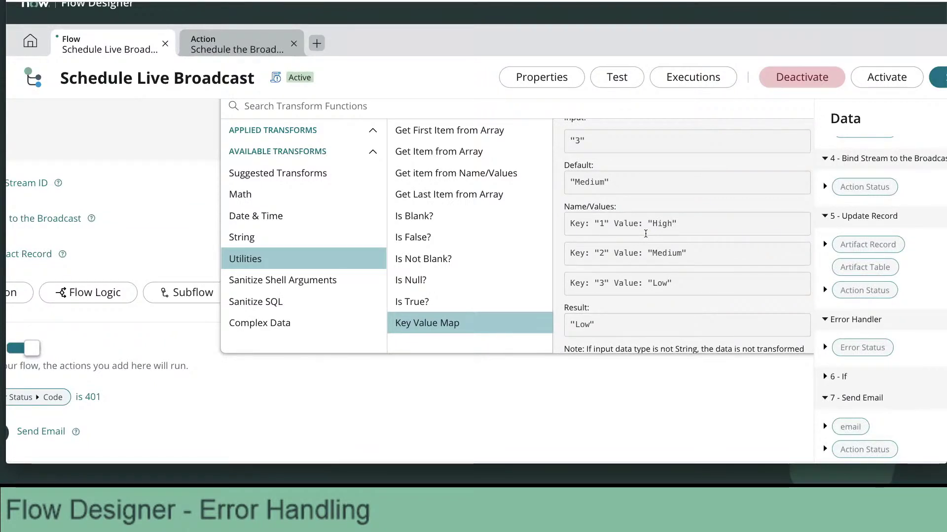
scroll(645, 233, down, 2)
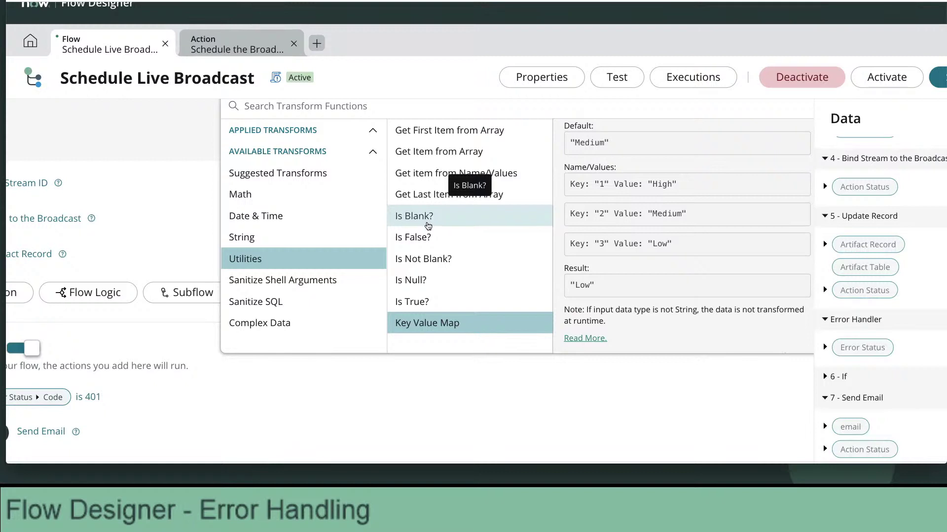
scroll(430, 223, up, 1)
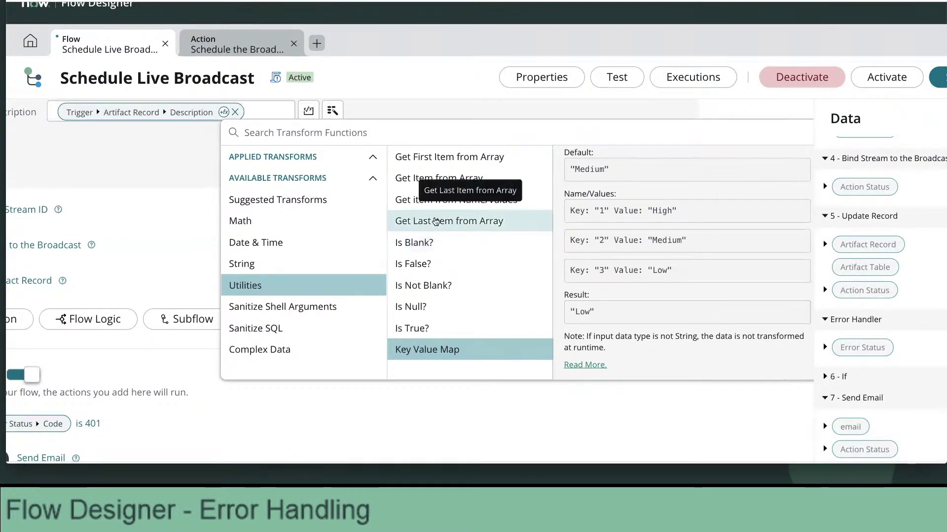
scroll(436, 222, up, 1)
scroll(436, 221, up, 1)
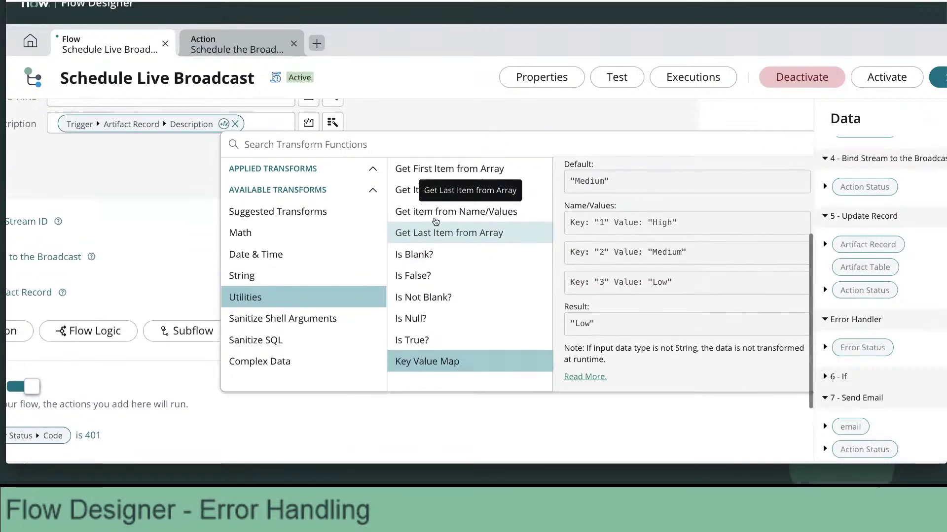
Browse the Math category of transform functions.
click(337, 225)
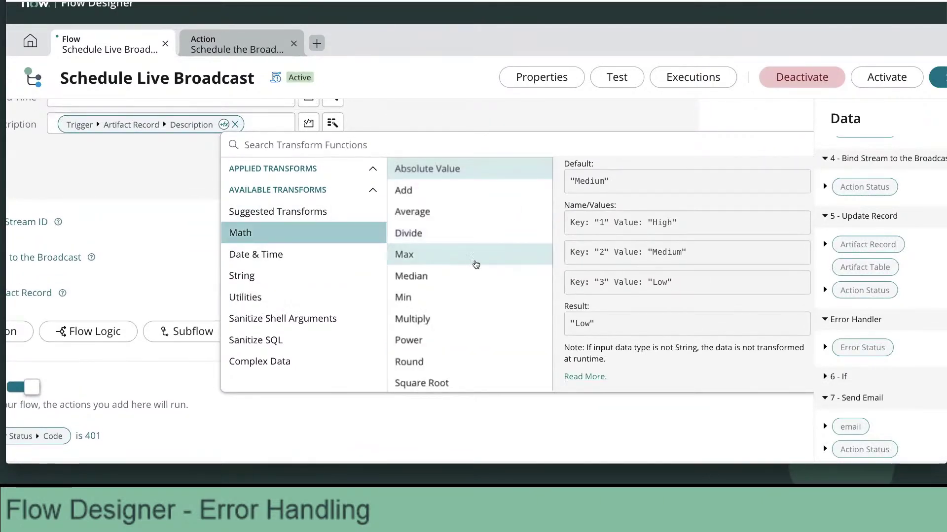
scroll(481, 280, down, 1)
scroll(481, 280, down, 2)
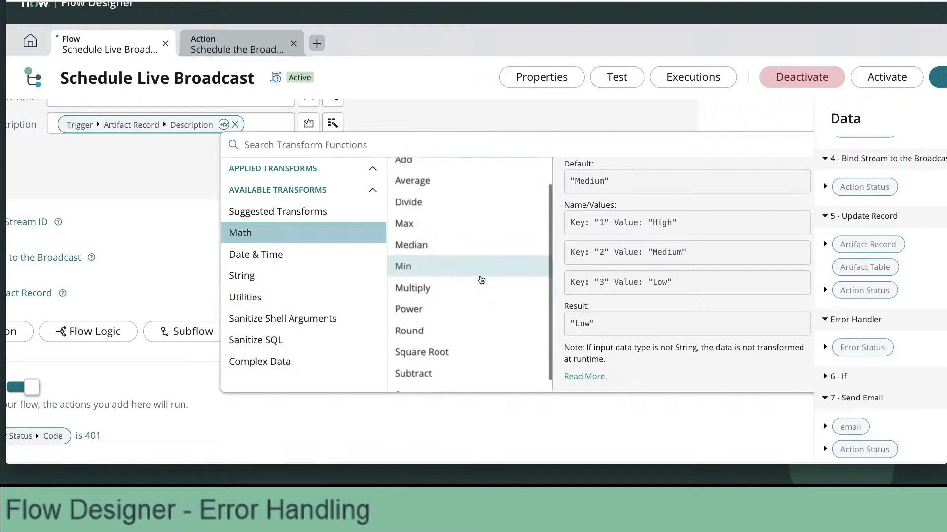
scroll(481, 280, up, 3)
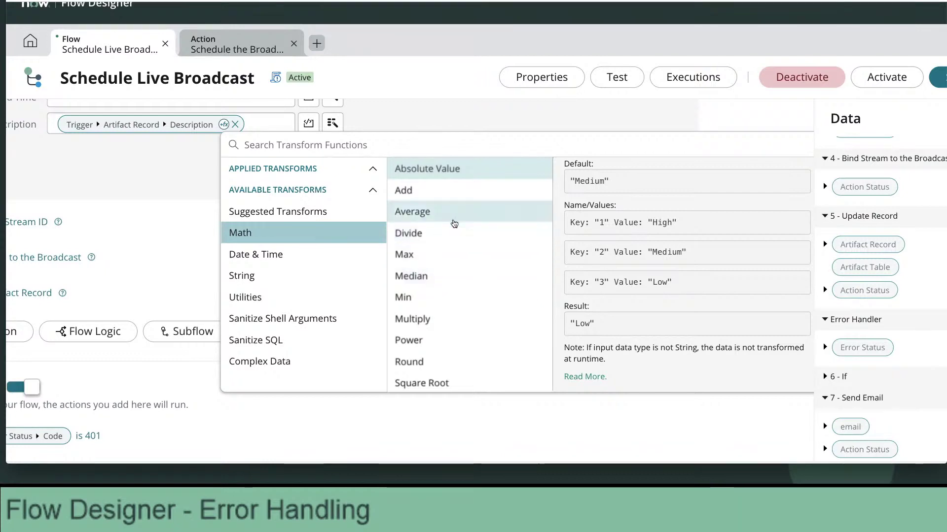
Preview the Math Add transform and its Number parameter without applying it.
click(460, 191)
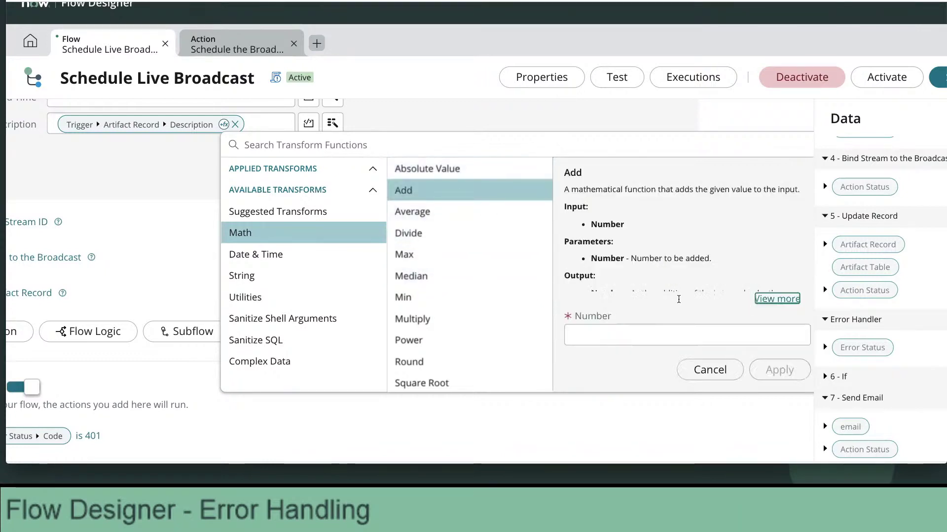
scroll(677, 296, down, 1)
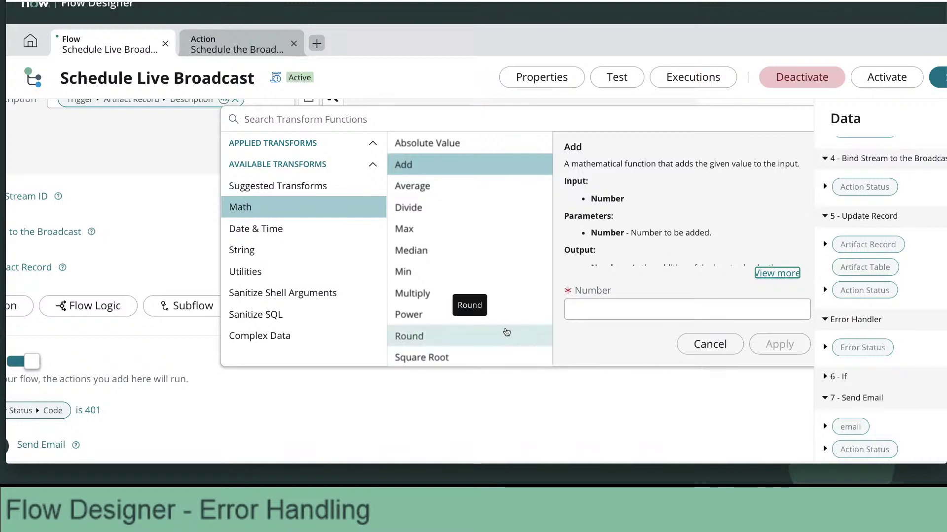
scroll(508, 331, down, 2)
scroll(506, 332, up, 2)
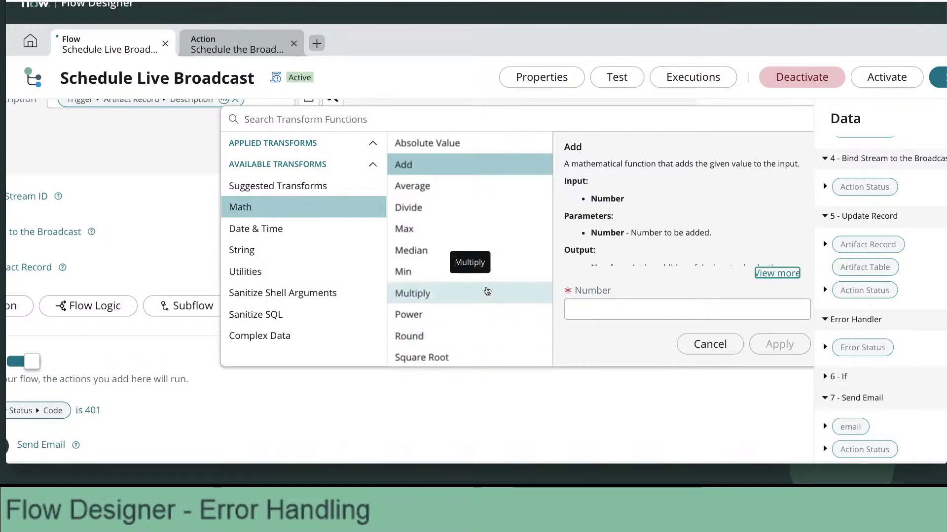
scroll(489, 291, up, 1)
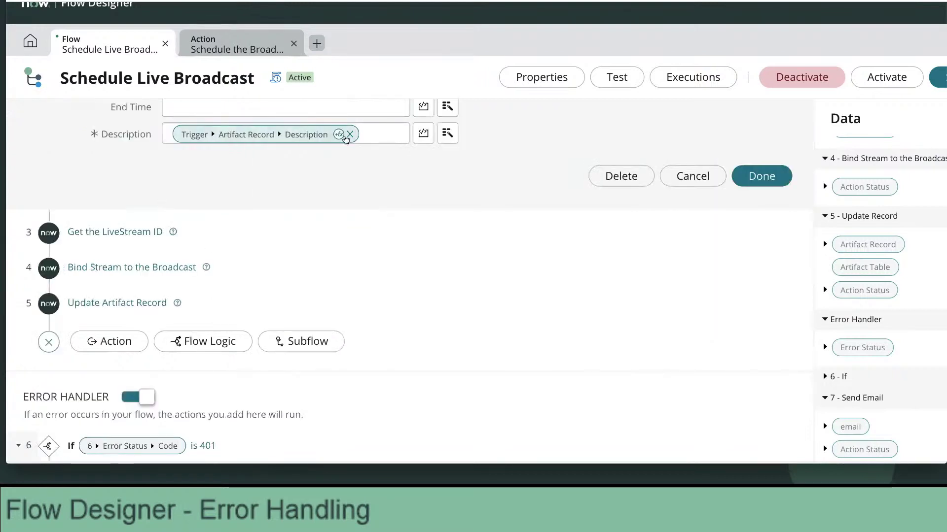
Apply the String › Split transform to Description with a comma separator.
click(339, 134)
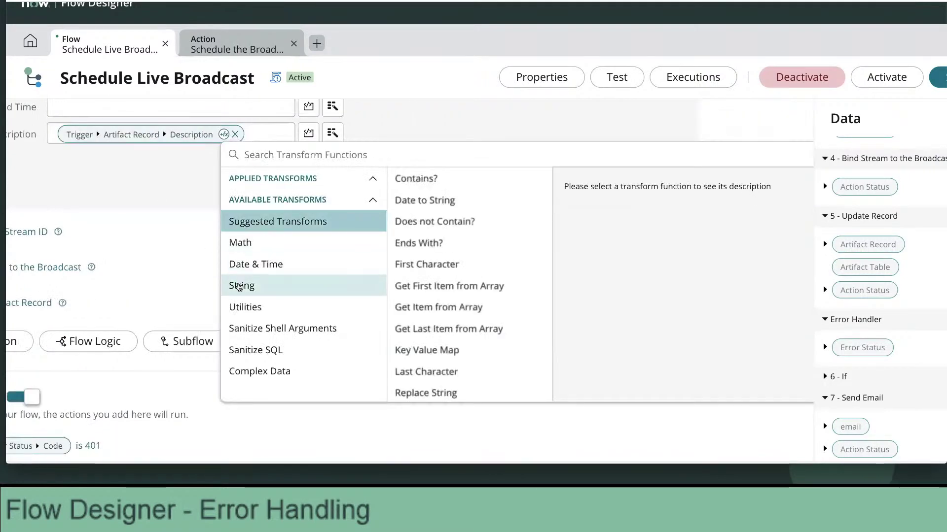
click(245, 285)
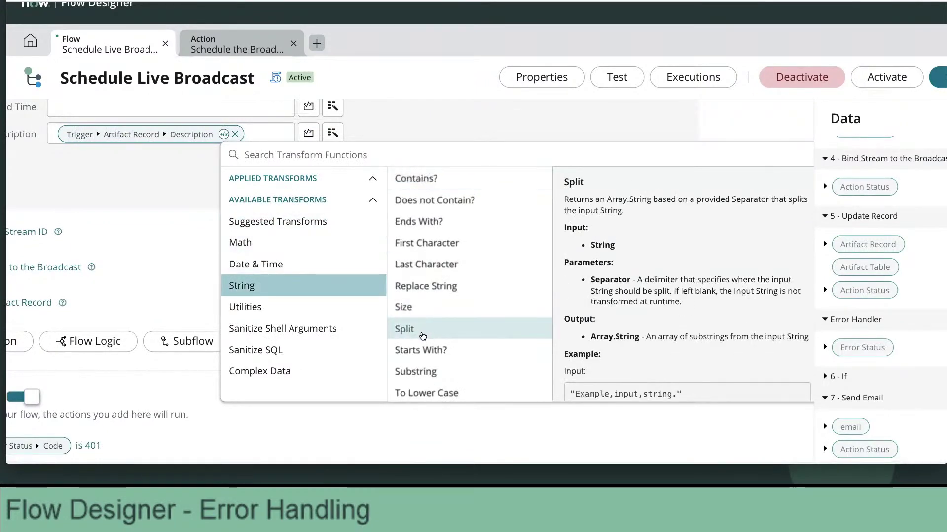
click(419, 329)
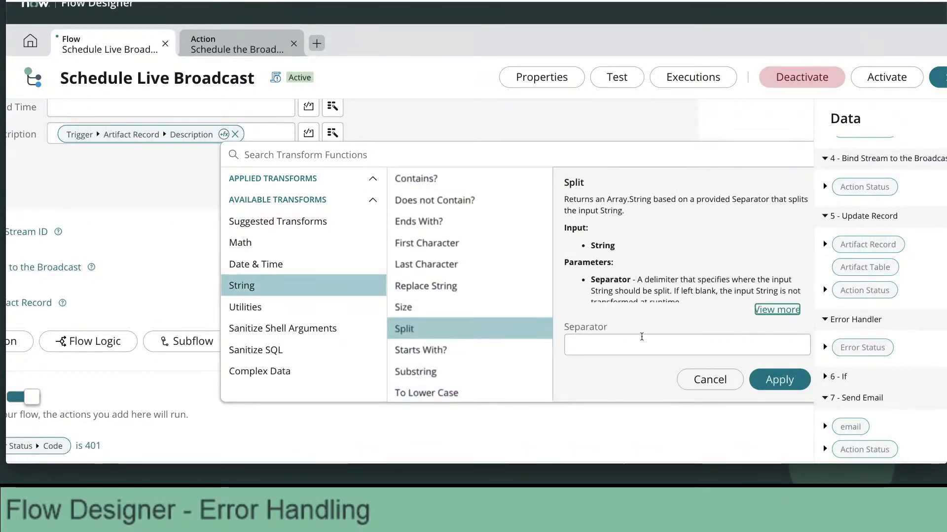
click(777, 309)
scroll(621, 359, down, 3)
scroll(622, 359, up, 5)
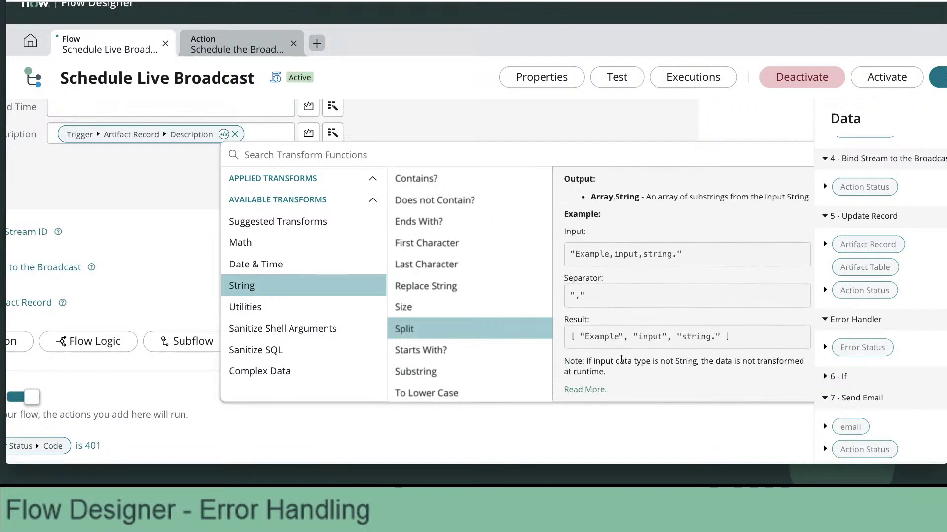
click(430, 338)
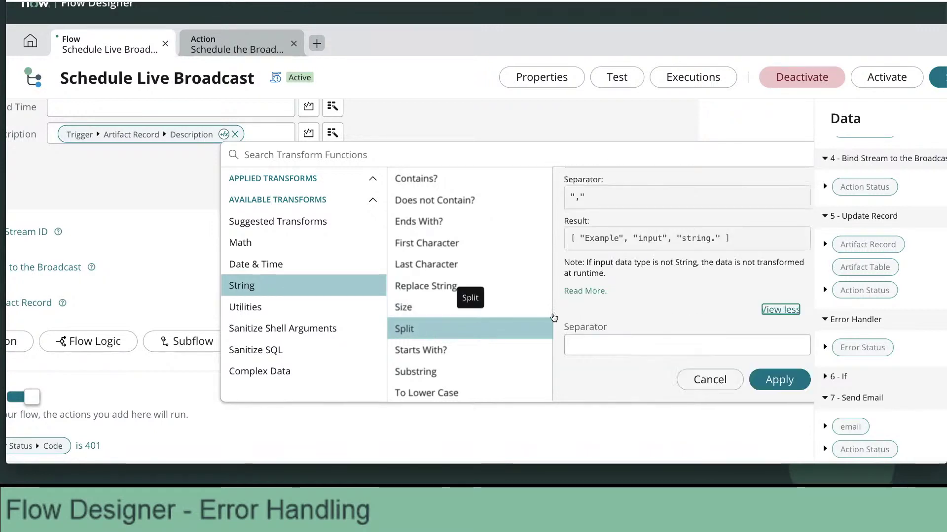
text(,)
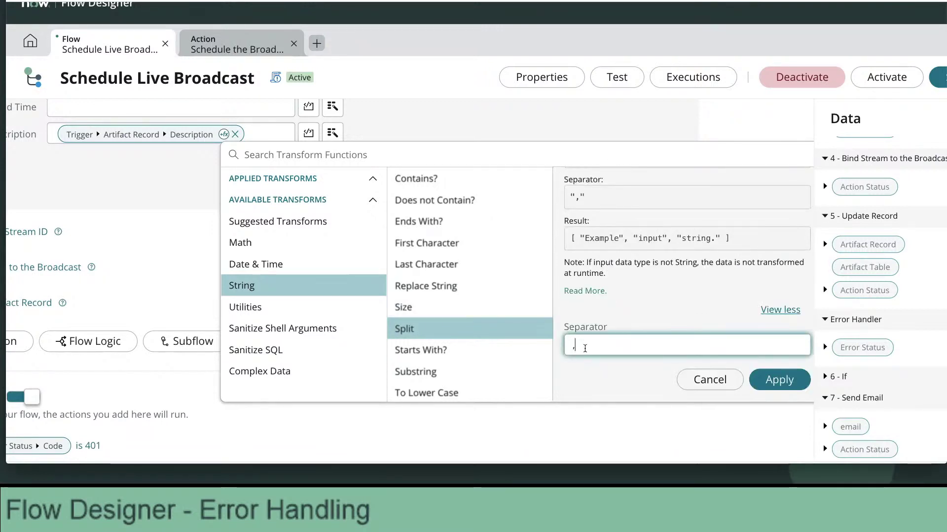
click(779, 379)
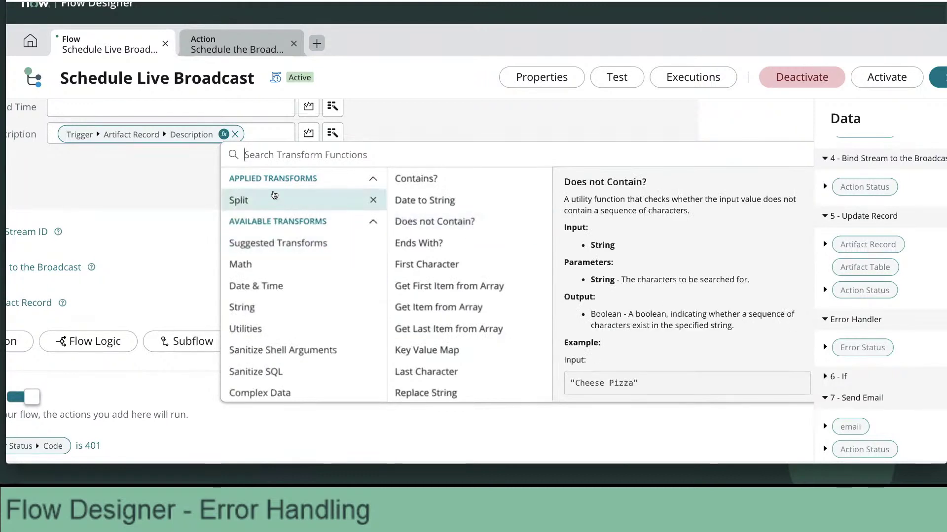
Add Get Last Item from Array after the Split transform.
click(272, 198)
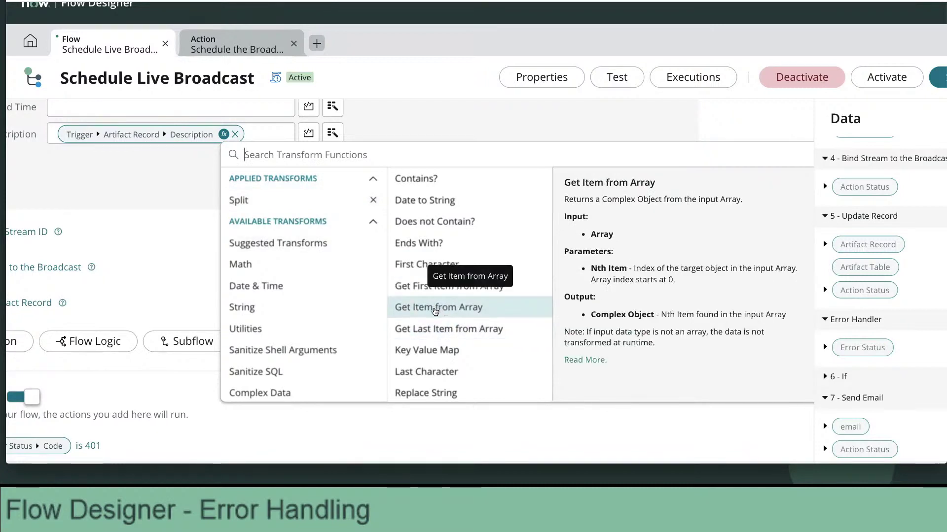
click(444, 329)
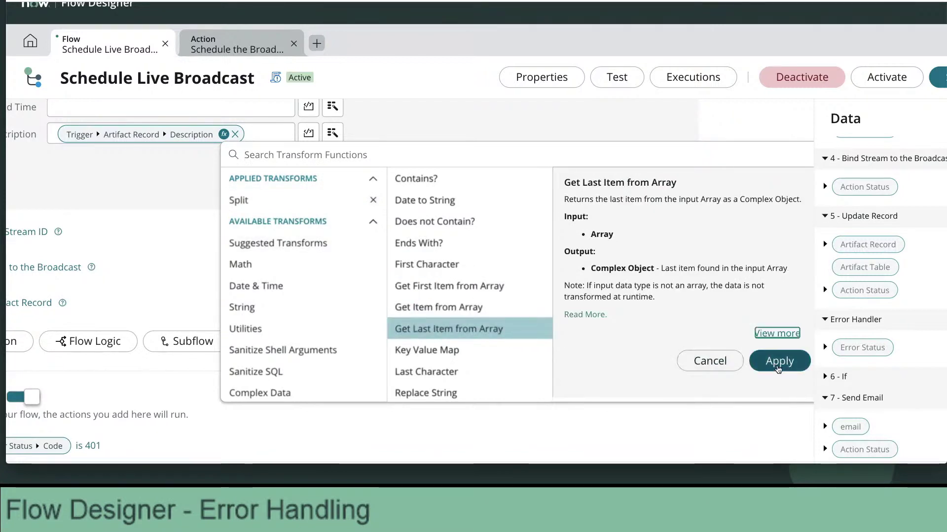
click(778, 363)
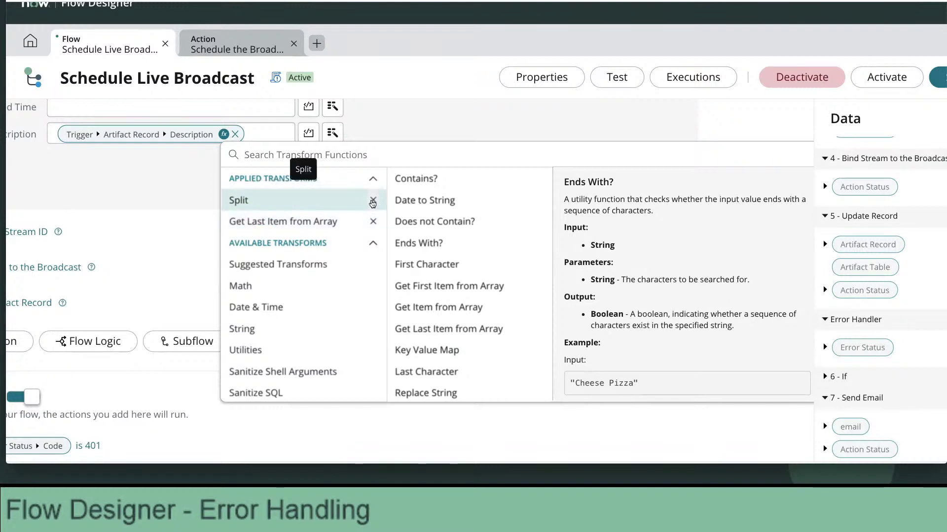
Remove the Get Last Item from Array and Split transforms from Description, leaving the plain pill.
click(253, 221)
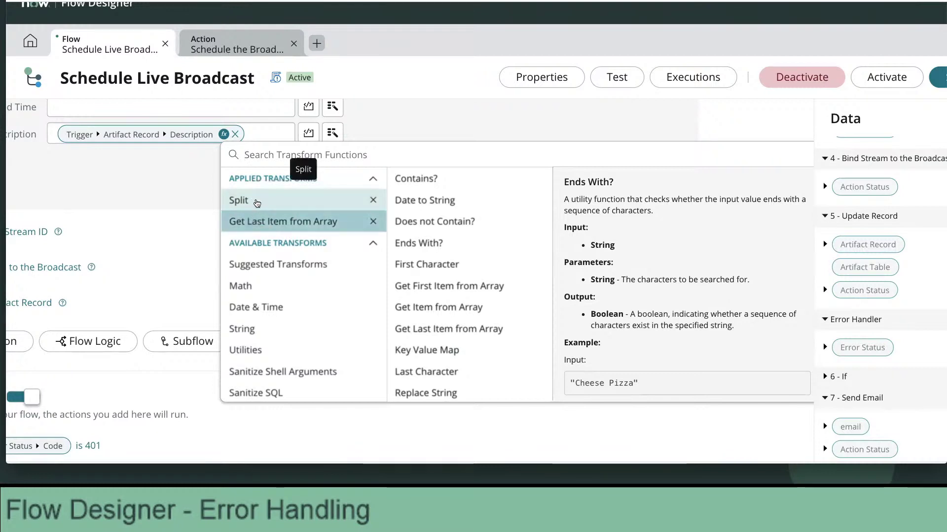
click(372, 221)
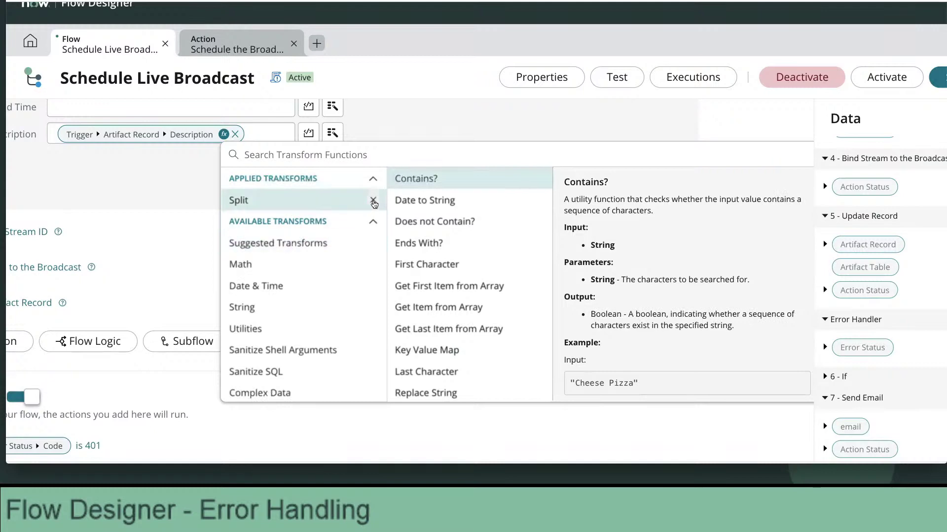
click(374, 200)
click(438, 133)
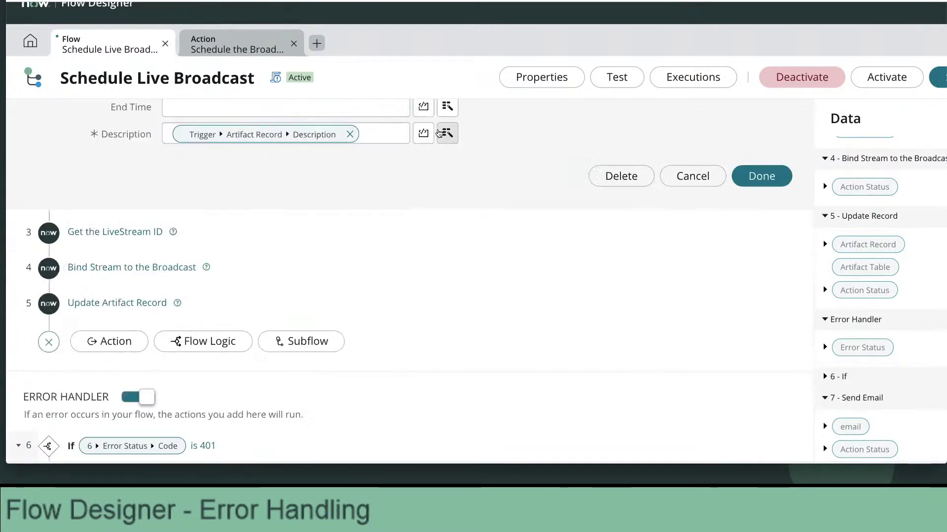
scroll(444, 248, up, 3)
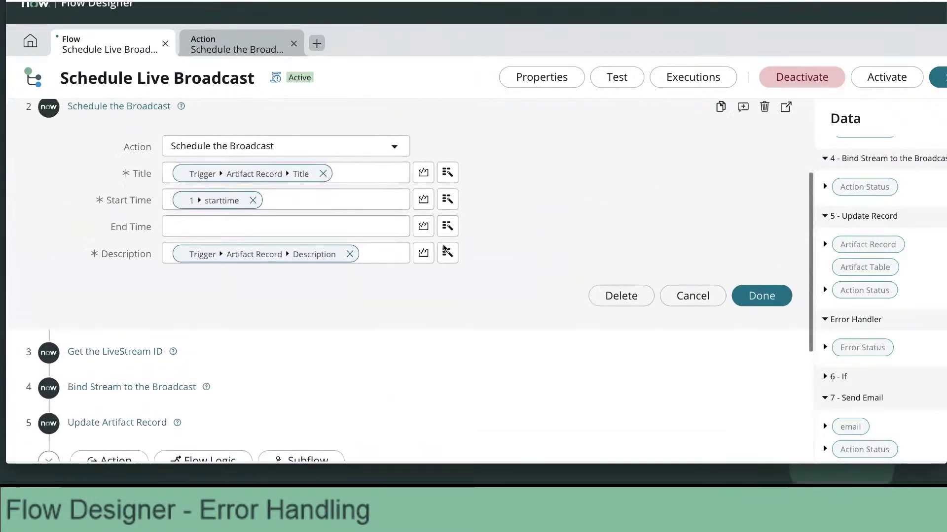